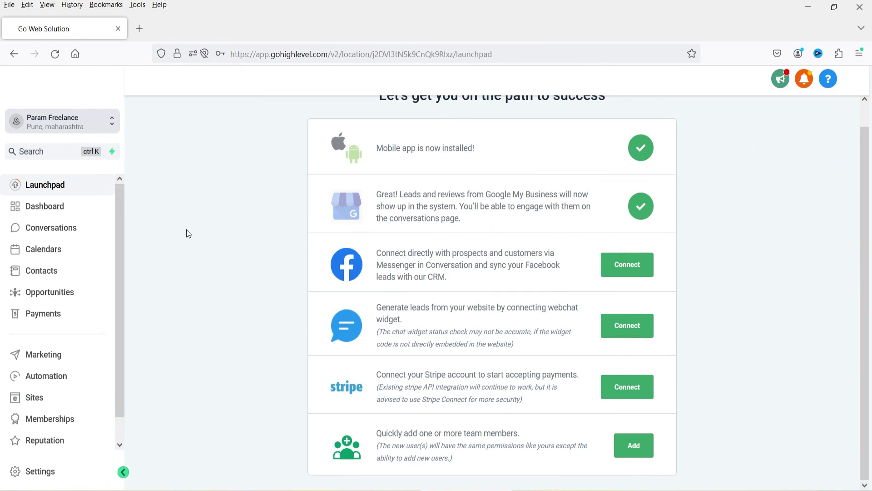
Create a new automation workflow from scratch.
click(49, 373)
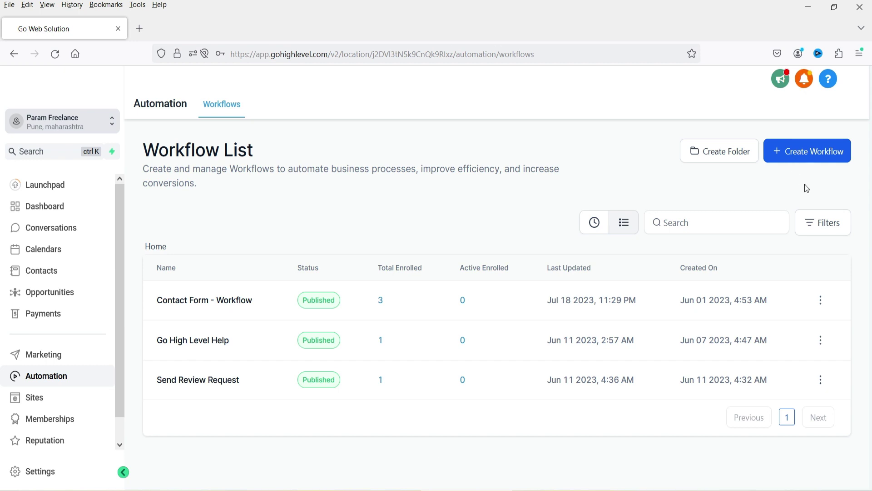
click(816, 162)
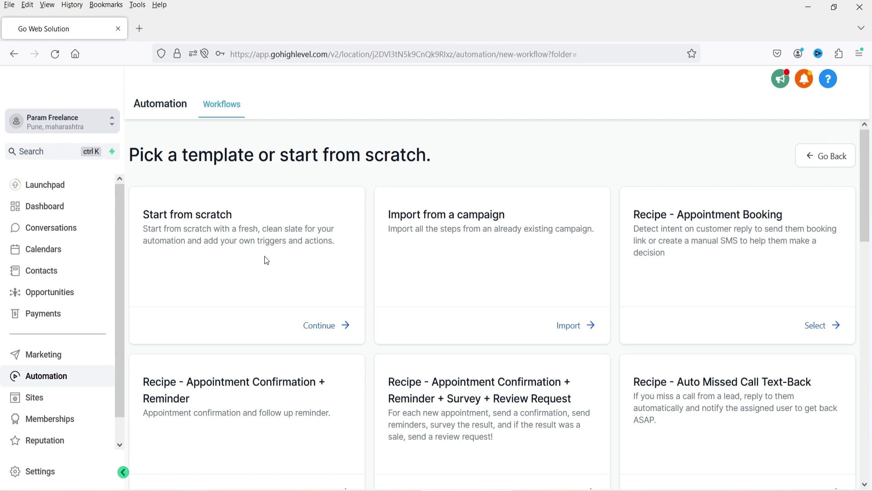
click(318, 326)
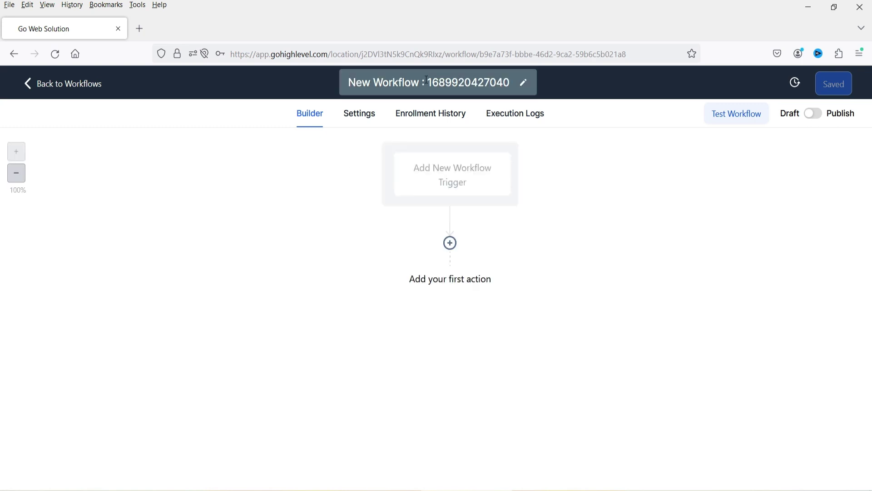
Rename the new workflow as Test Workflow.
click(399, 81)
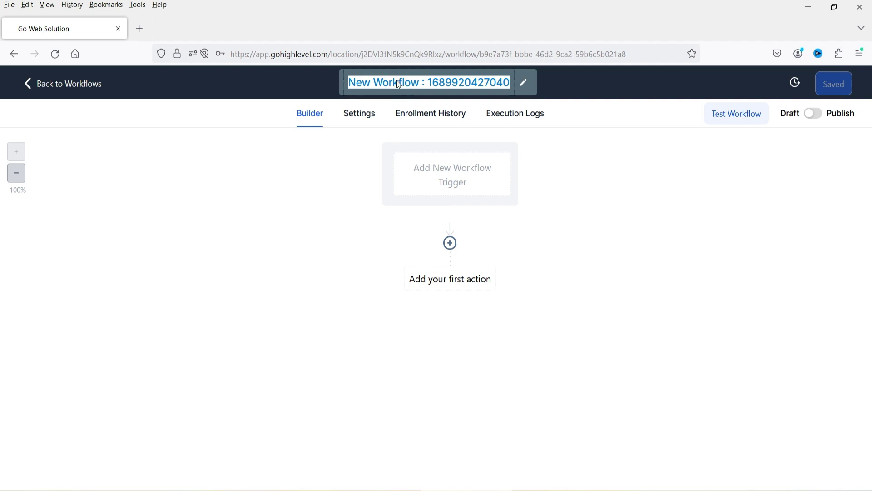
text(Test Workflow)
key(Return)
click(633, 261)
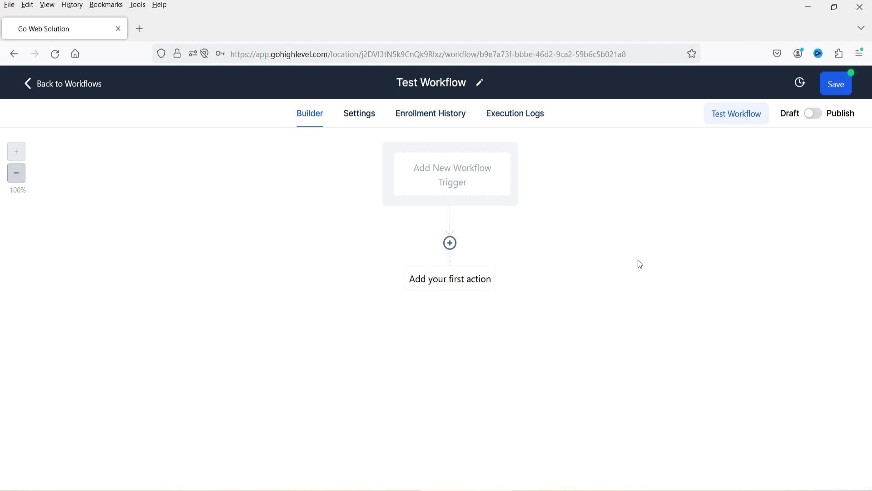
Review the workflow's contact, time window, sender and conversation settings, plus its enrollment history and execution logs.
click(364, 116)
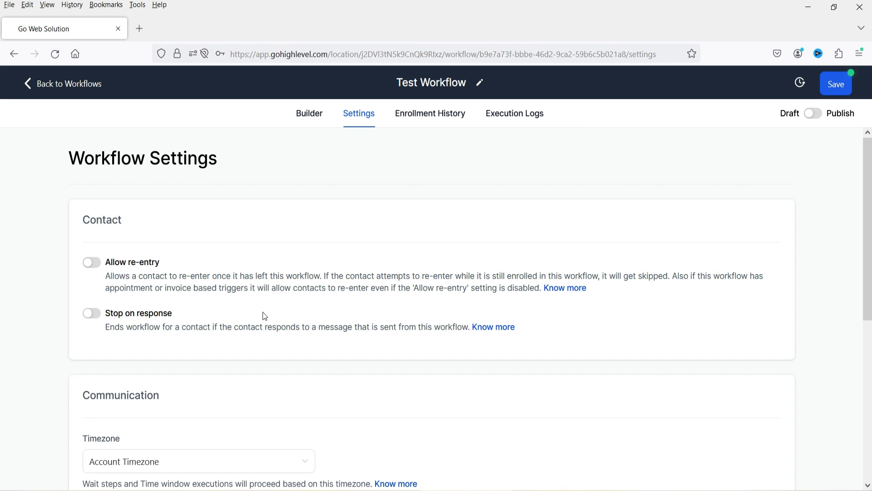
scroll(268, 311, down, 3)
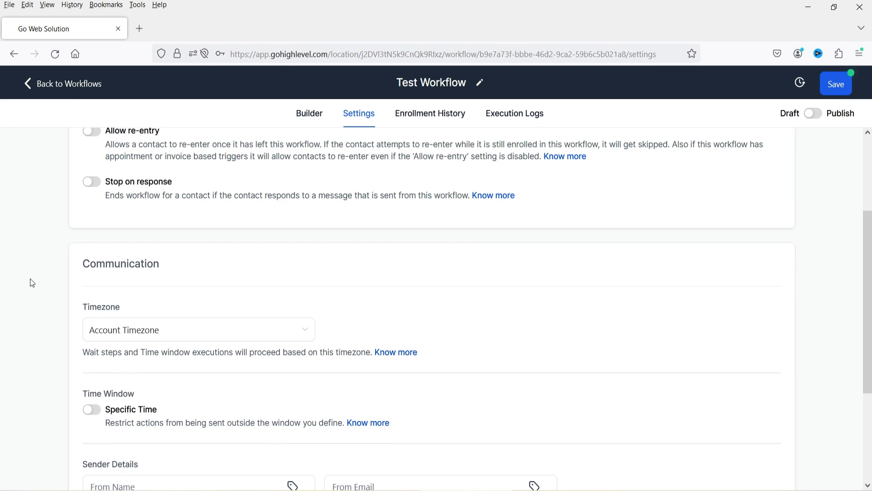
scroll(23, 277, down, 2)
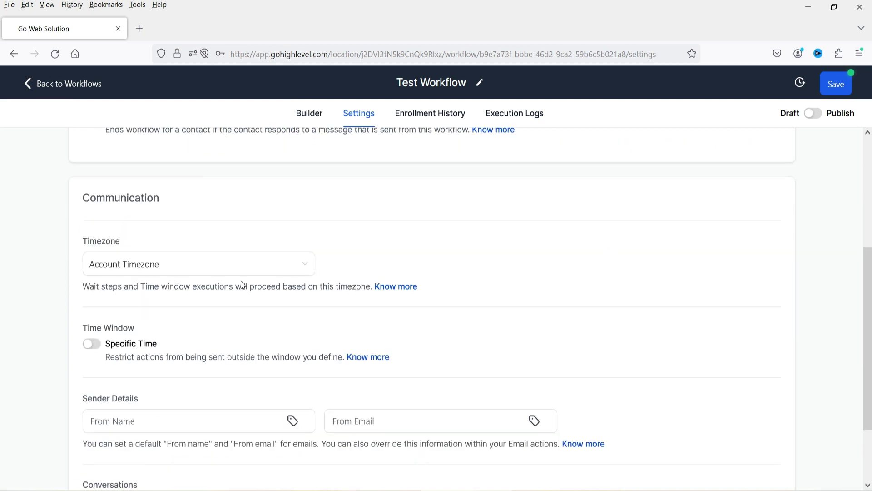
scroll(38, 282, down, 2)
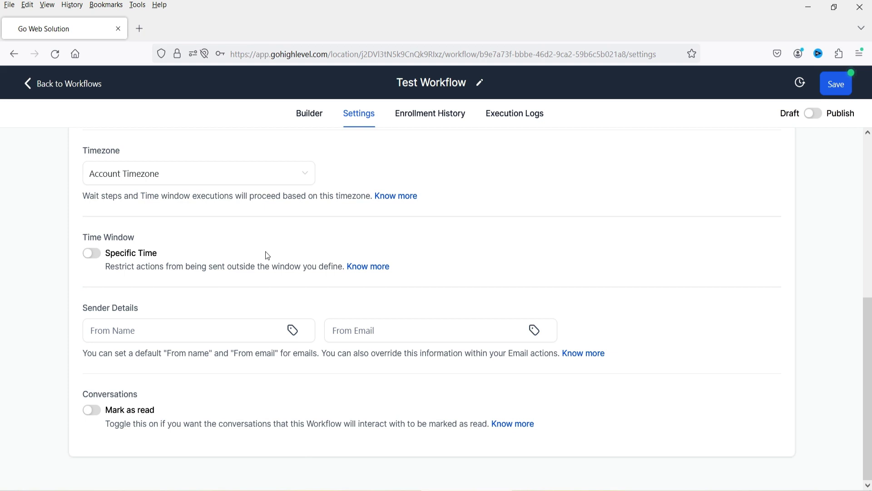
click(100, 260)
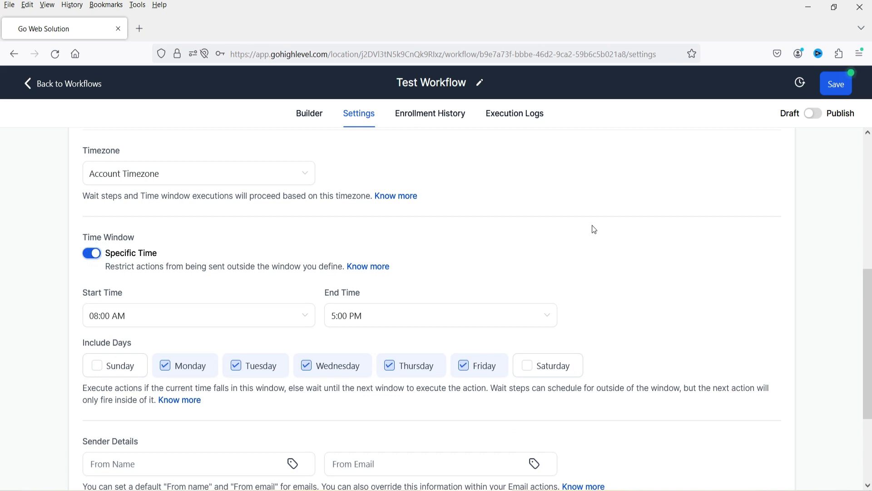
scroll(776, 227, down, 2)
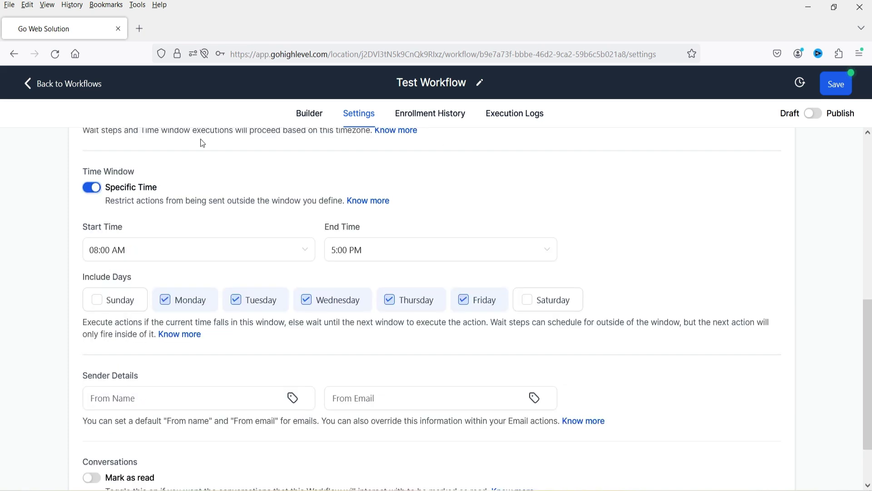
click(91, 188)
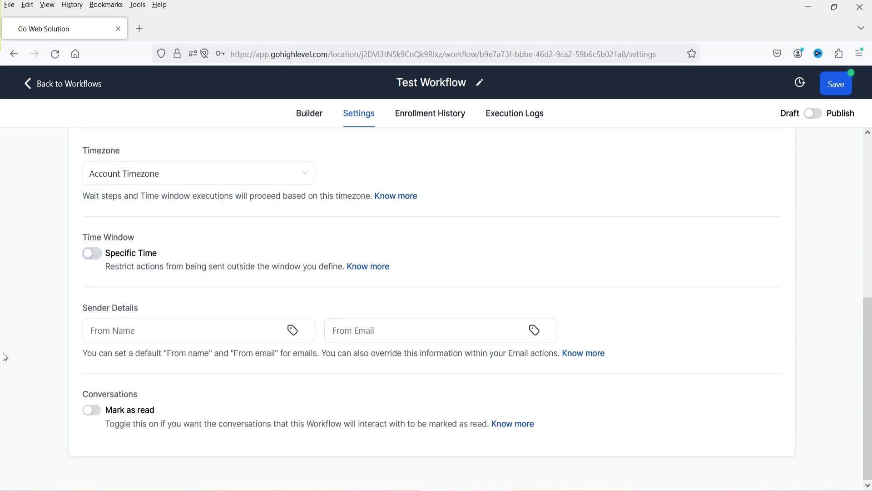
click(161, 332)
click(391, 332)
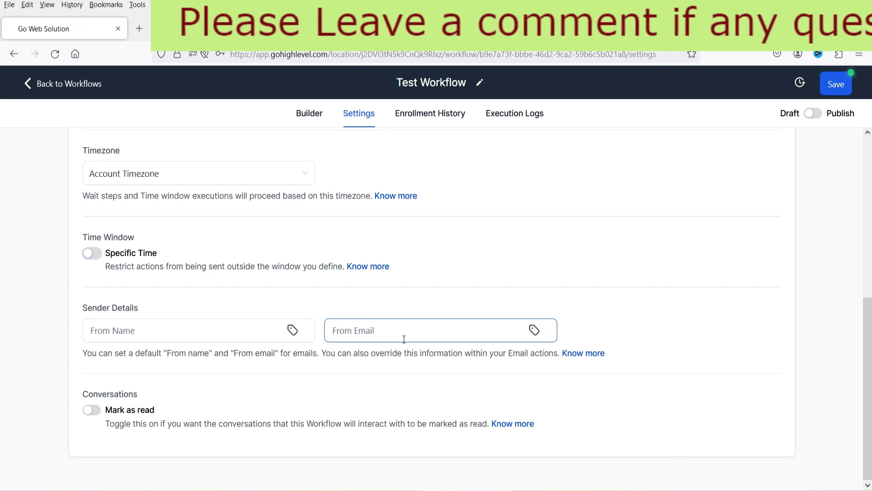
click(73, 397)
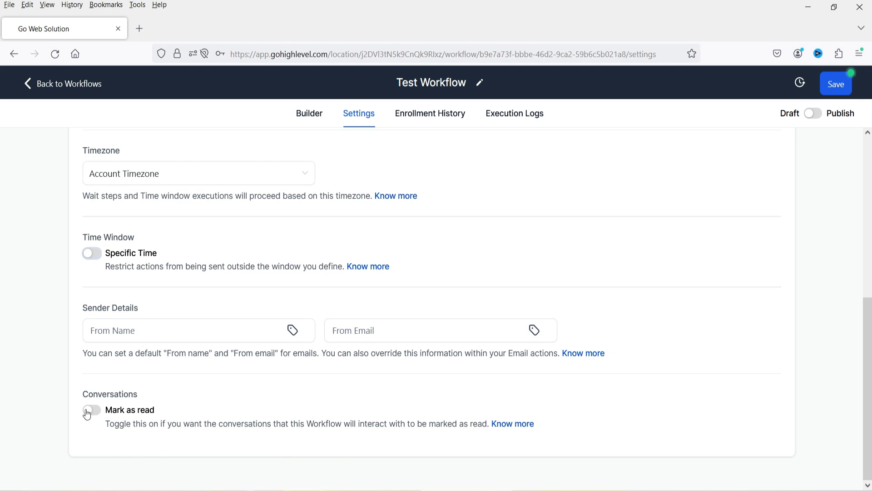
scroll(750, 329, up, 6)
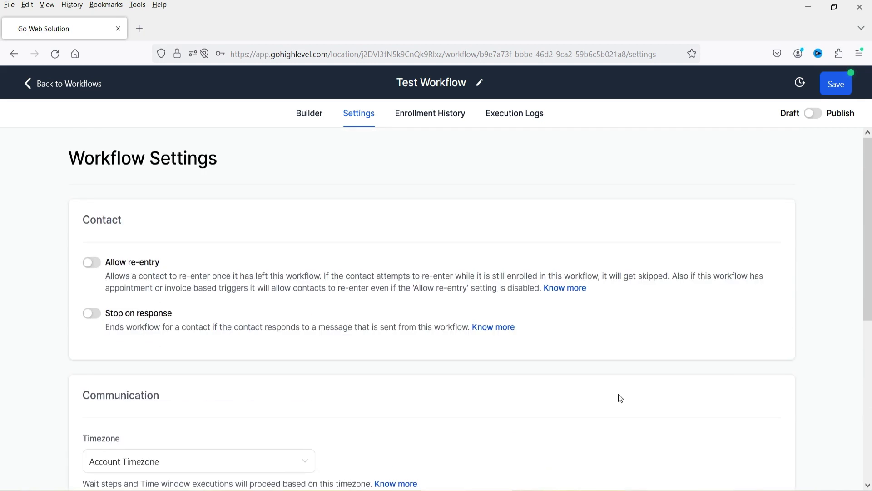
click(418, 114)
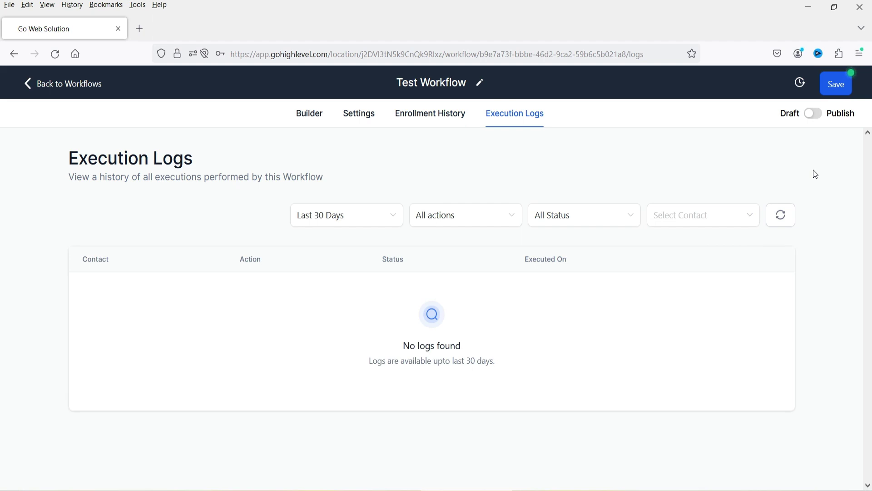
Start adding a workflow trigger in the builder and examine the available appointment, contact and contact action triggers.
click(317, 118)
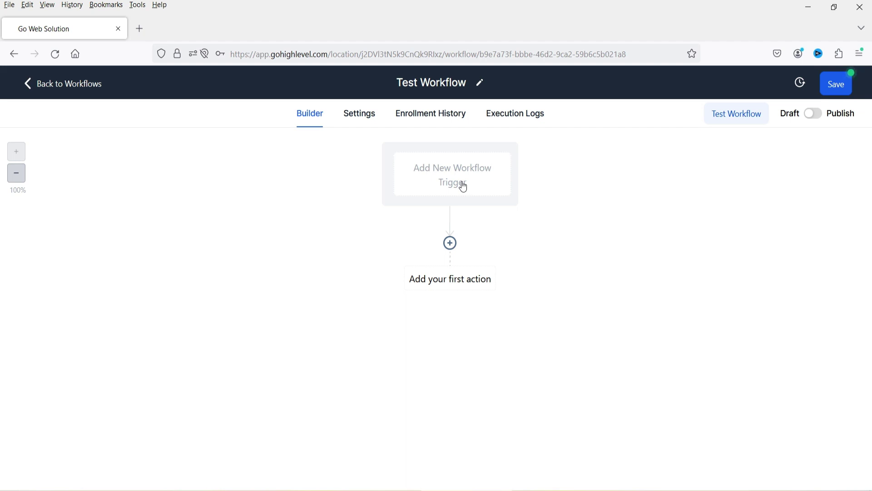
click(462, 184)
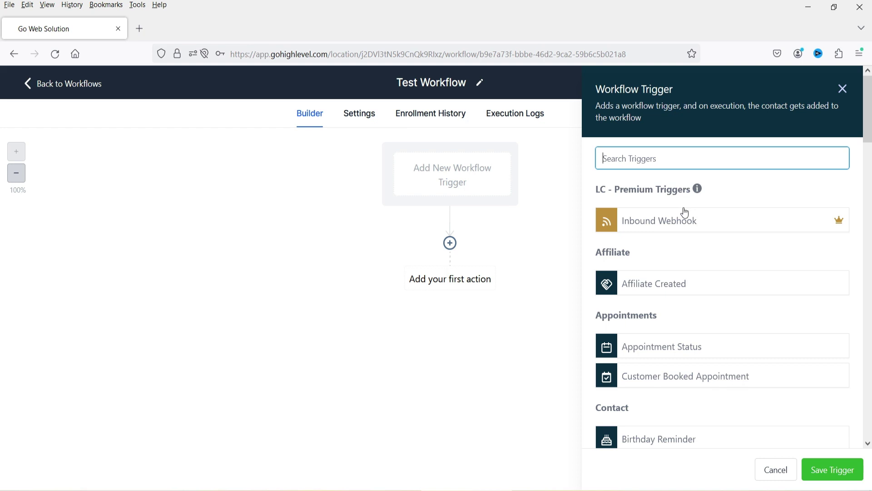
click(729, 256)
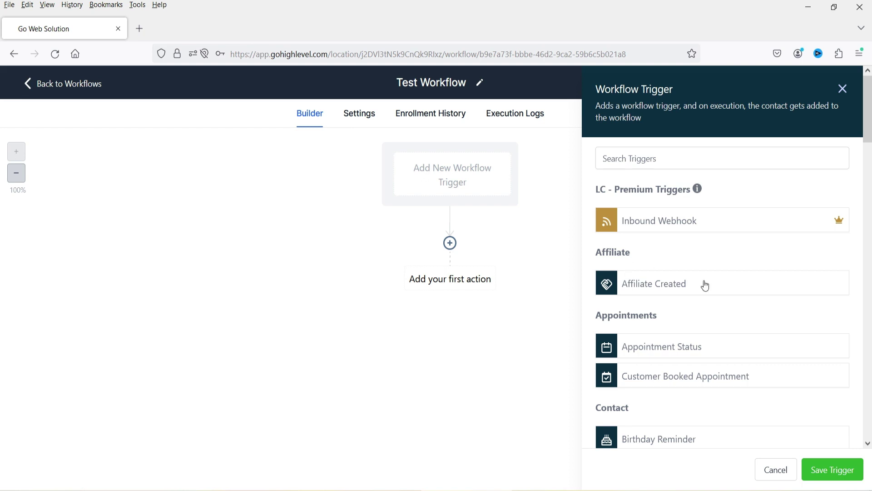
scroll(703, 284, down, 3)
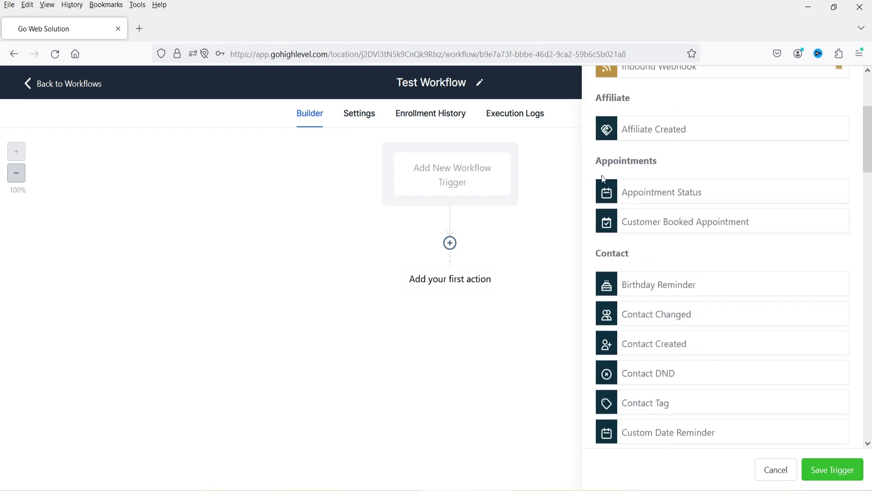
double_click(689, 165)
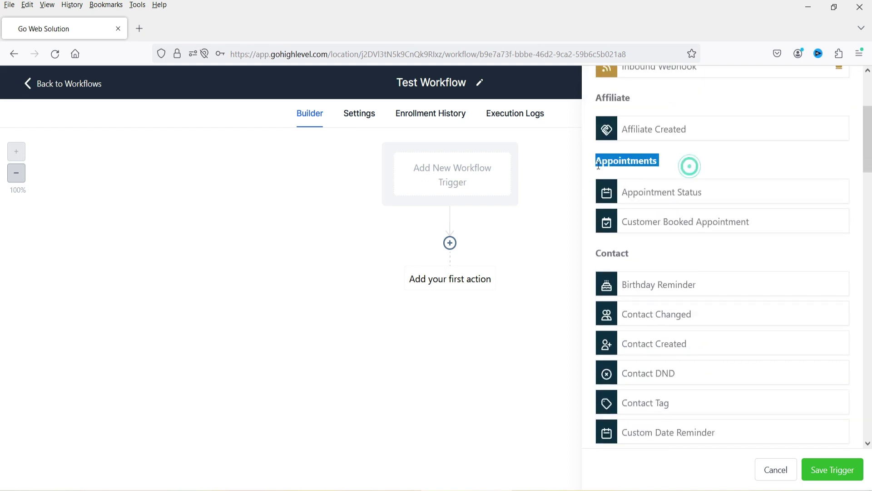
click(665, 162)
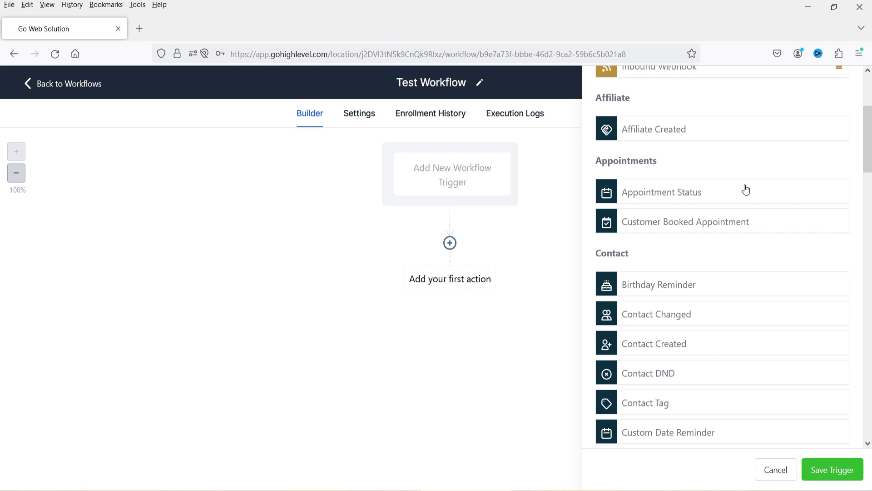
scroll(696, 200, down, 2)
double_click(648, 179)
click(727, 190)
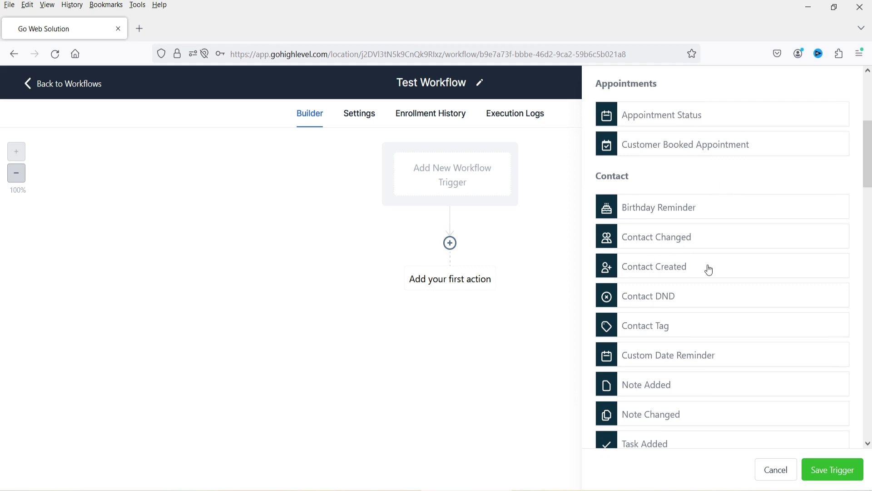
scroll(709, 267, down, 5)
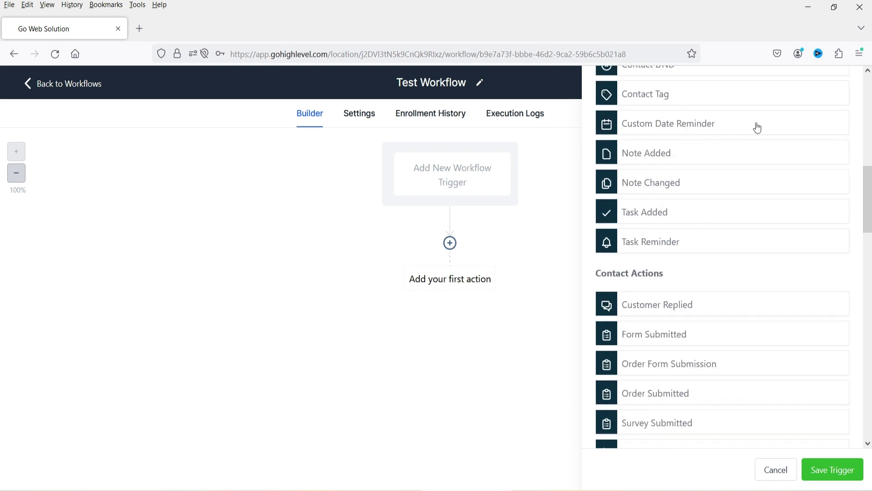
scroll(736, 170, down, 3)
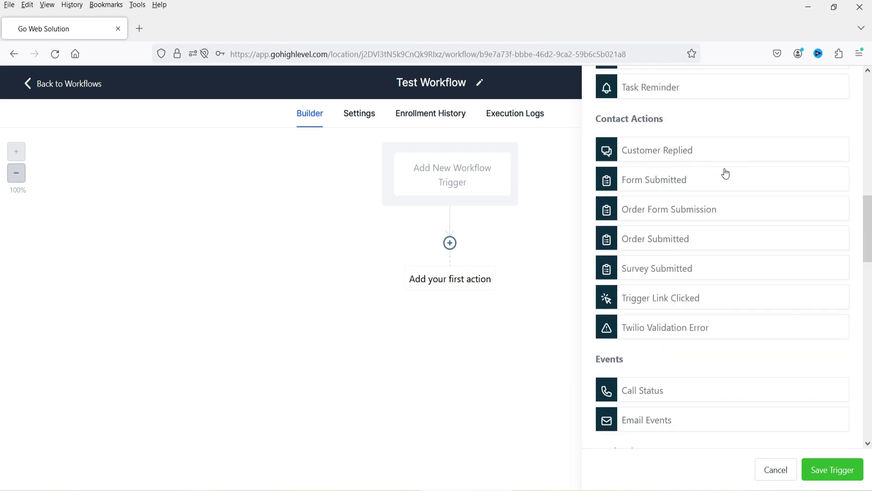
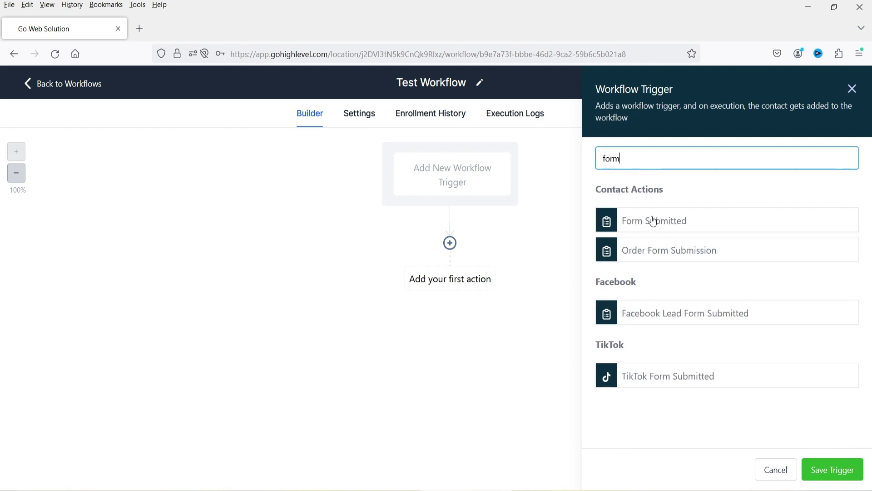
Choose Form Submitted as the workflow trigger, keeping its default name.
click(652, 222)
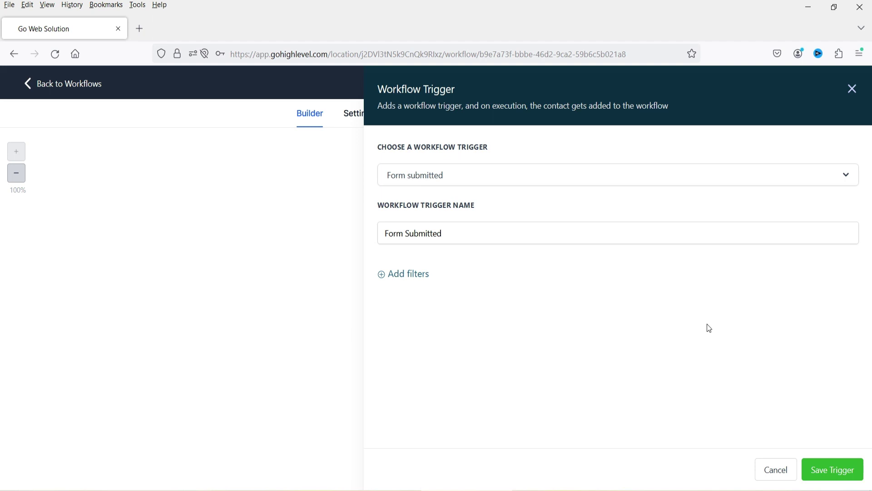
triple_click(481, 202)
triple_click(450, 228)
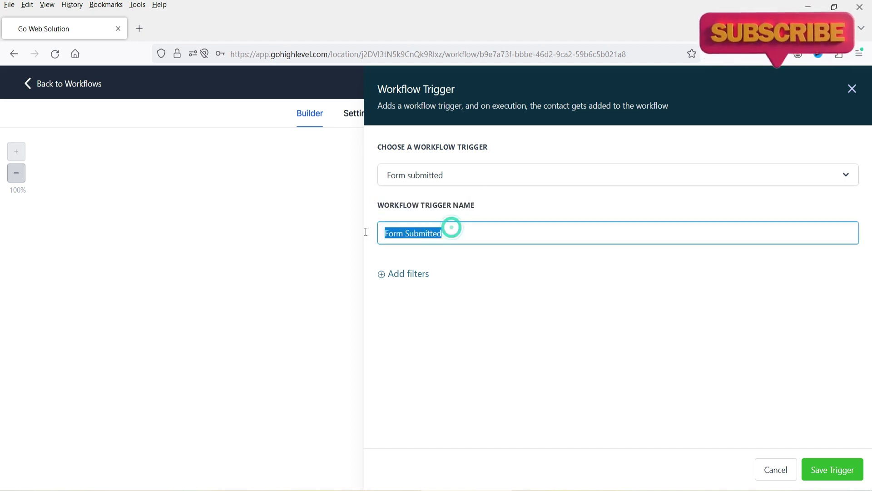
click(506, 206)
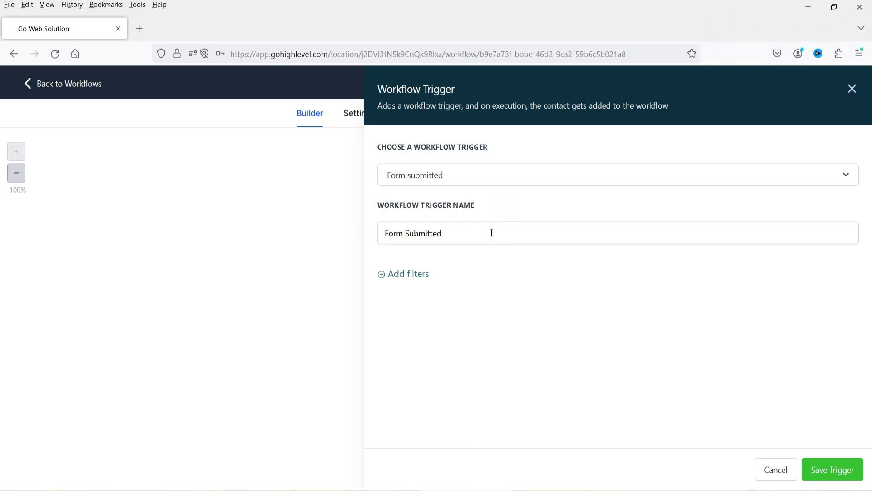
Add a filter to the Form Submitted trigger so that Form is Car Repair, and save the trigger.
click(399, 273)
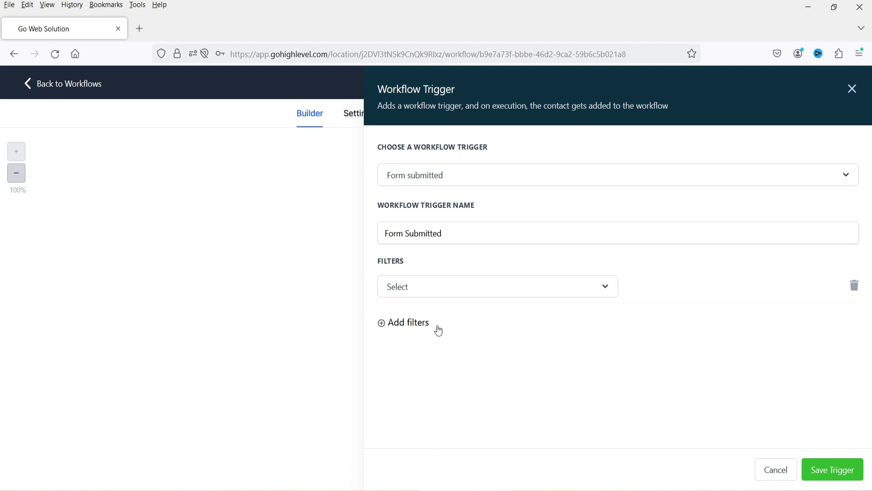
click(452, 293)
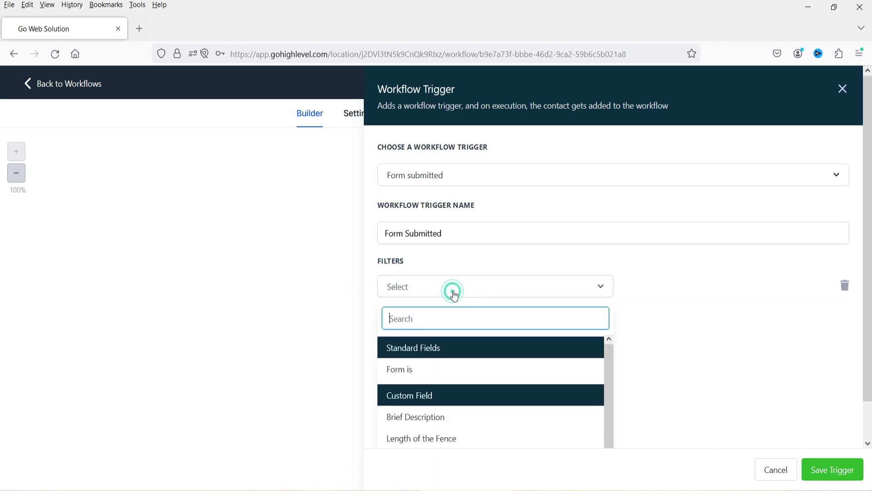
click(419, 378)
click(655, 291)
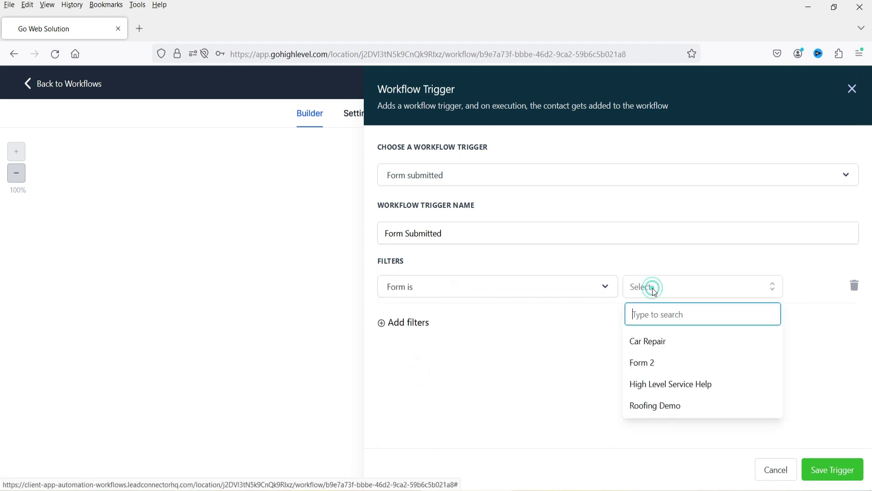
click(668, 348)
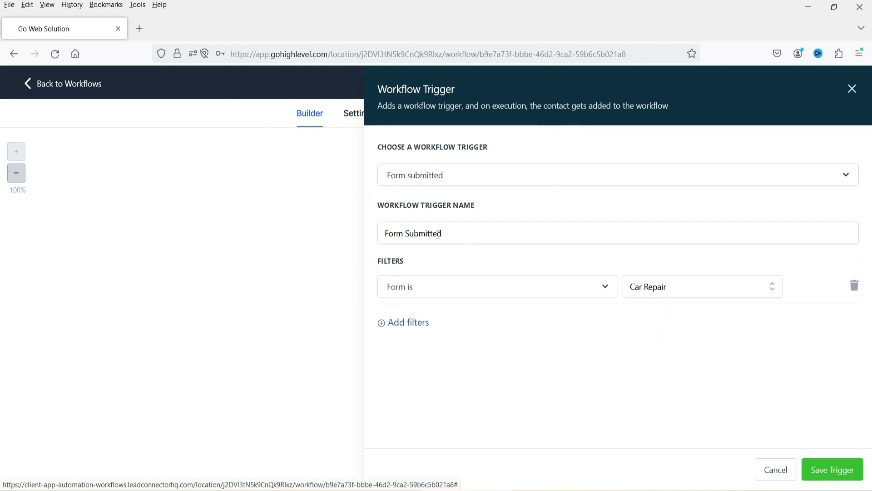
click(817, 470)
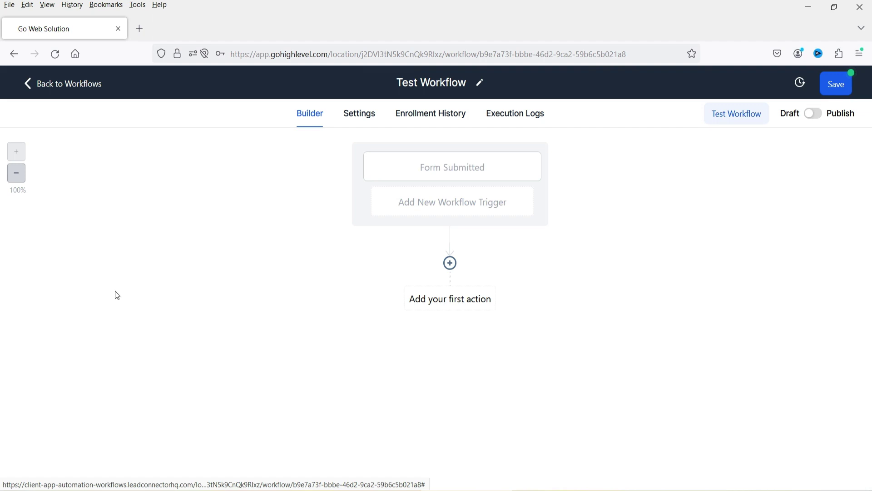
Start adding the workflow's first action and examine the available premium, Workflow AI and external communication actions.
click(450, 264)
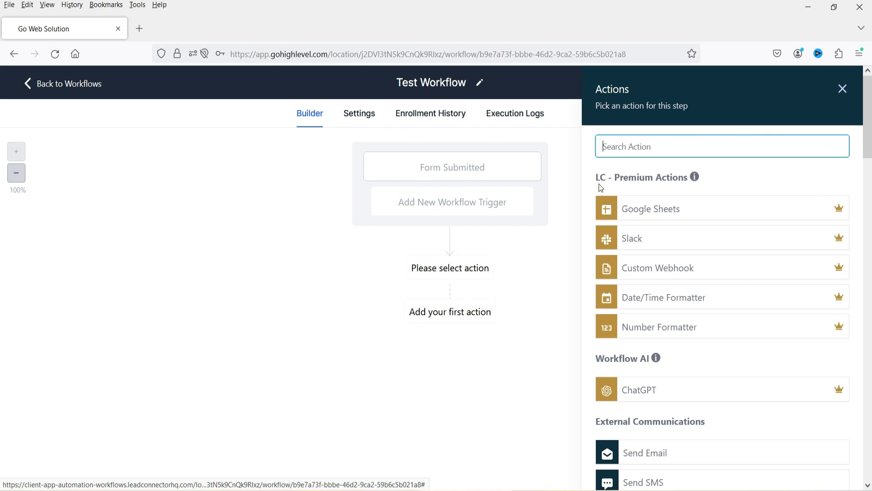
drag(596, 178, 687, 193)
click(759, 178)
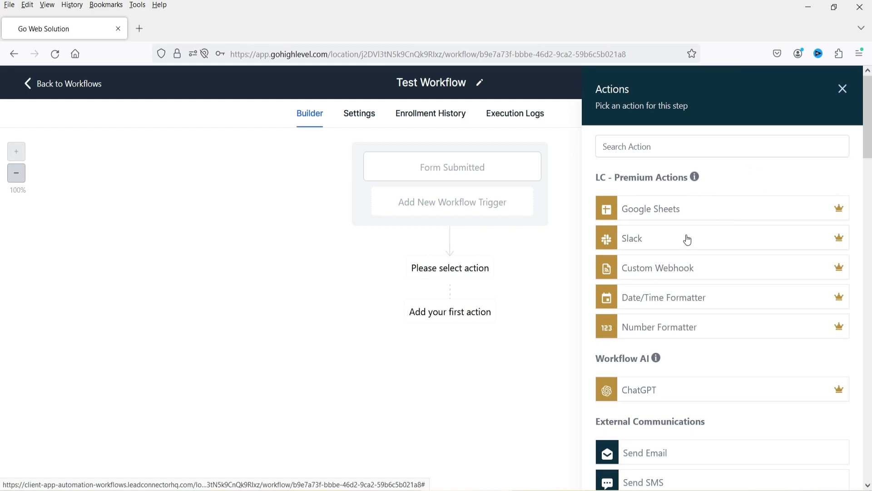
scroll(745, 266, down, 2)
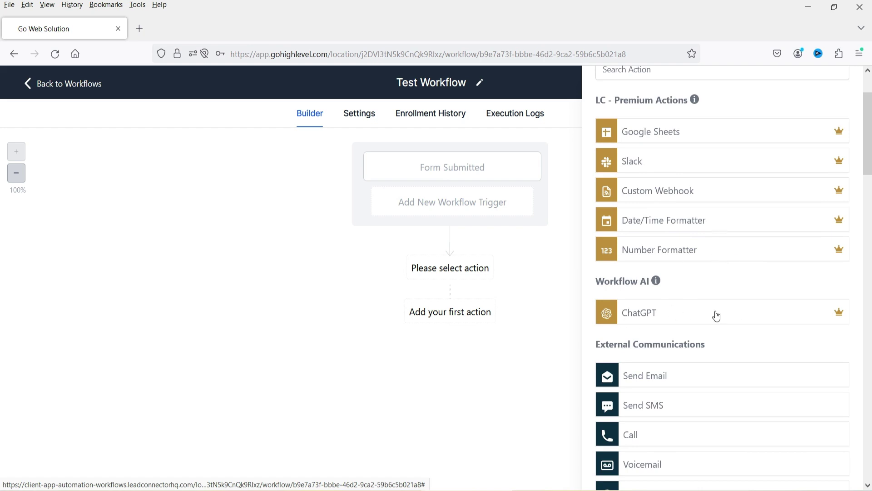
scroll(750, 262, down, 5)
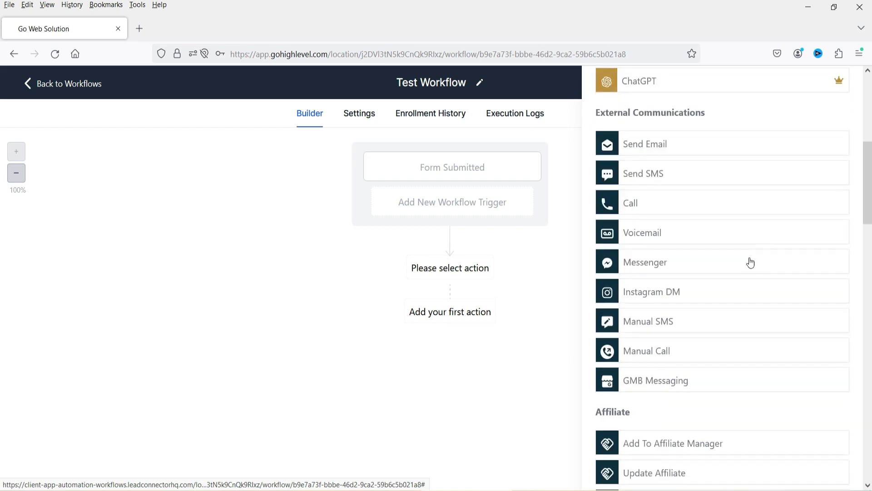
drag(719, 113, 678, 114)
triple_click(716, 117)
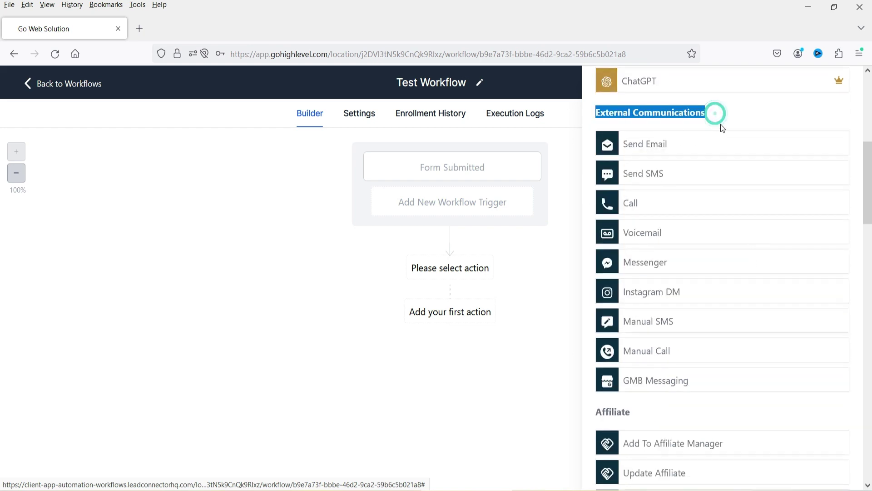
click(730, 111)
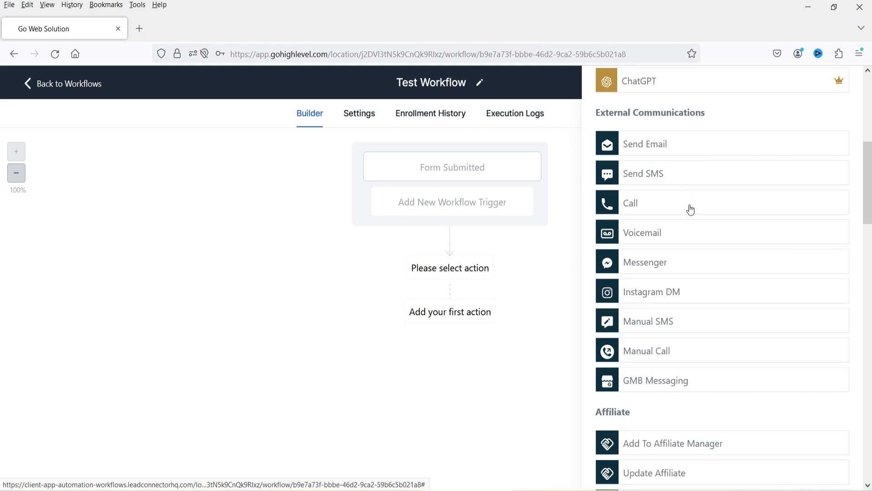
scroll(682, 228, down, 2)
scroll(621, 223, up, 2)
drag(721, 116, 557, 125)
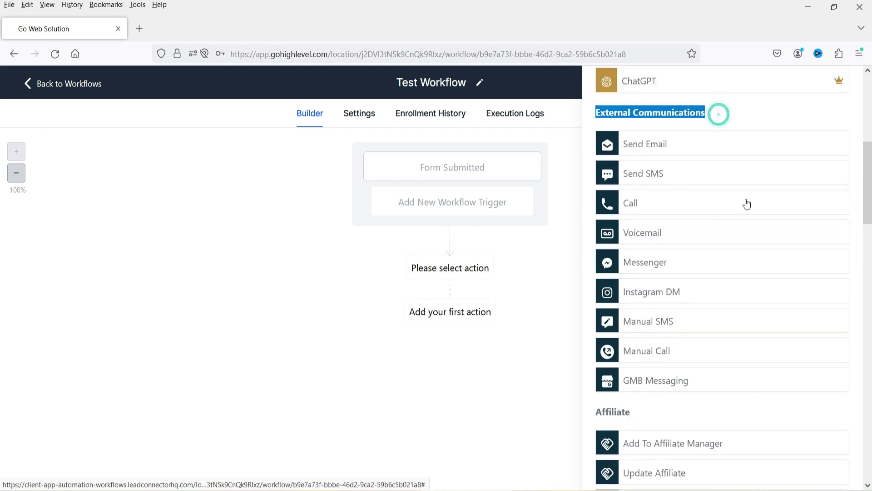
Examine the available affiliate, CRM, membership, and conditions and workflow actions.
scroll(669, 178, down, 5)
double_click(642, 183)
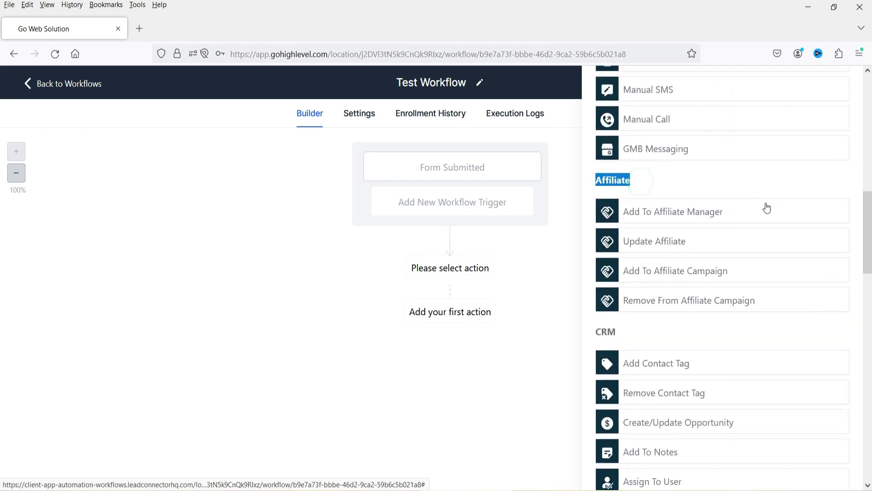
click(723, 182)
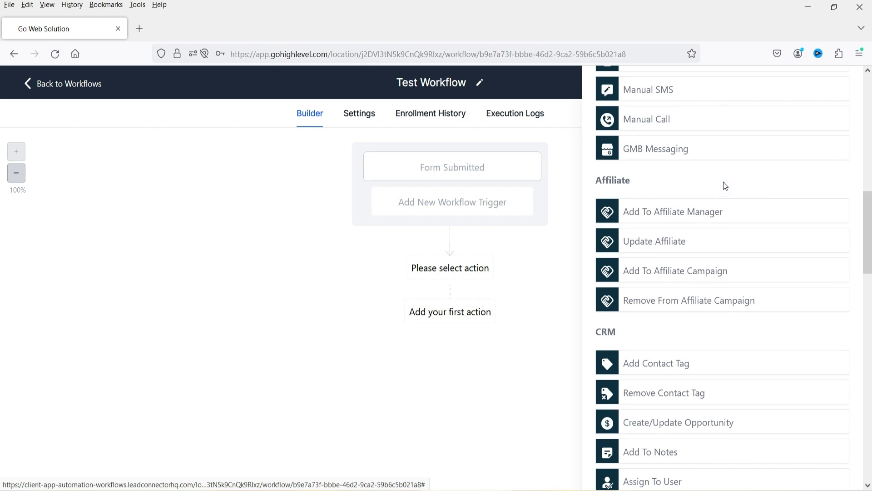
scroll(776, 220, down, 2)
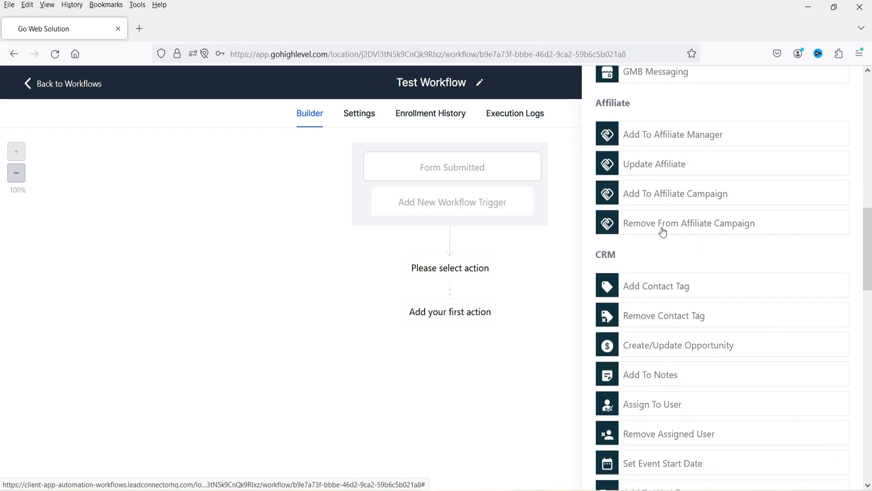
scroll(663, 232, down, 2)
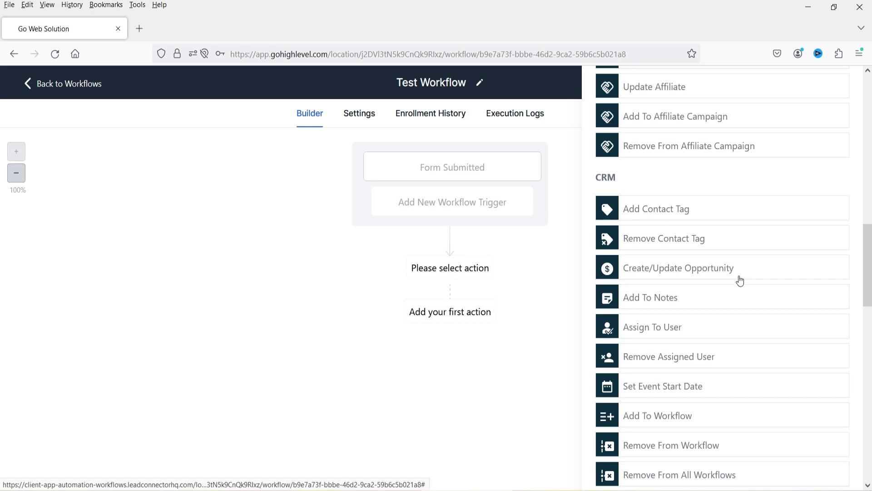
scroll(686, 331, down, 3)
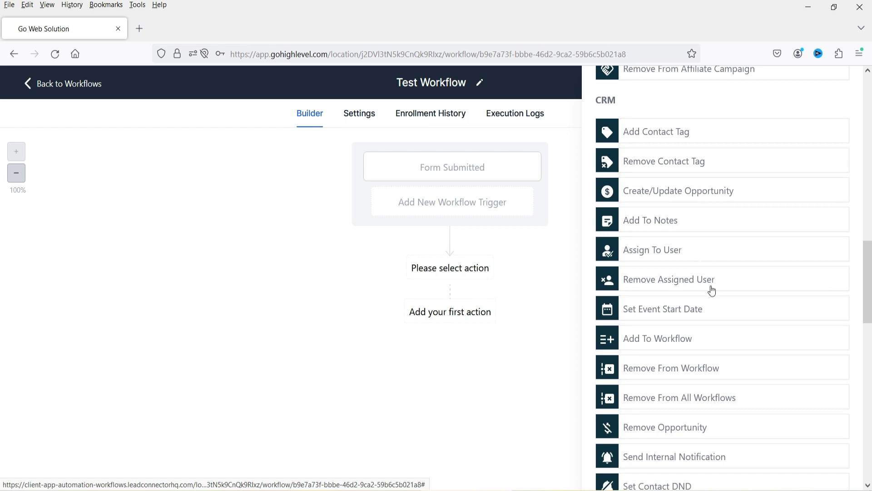
scroll(715, 280, down, 5)
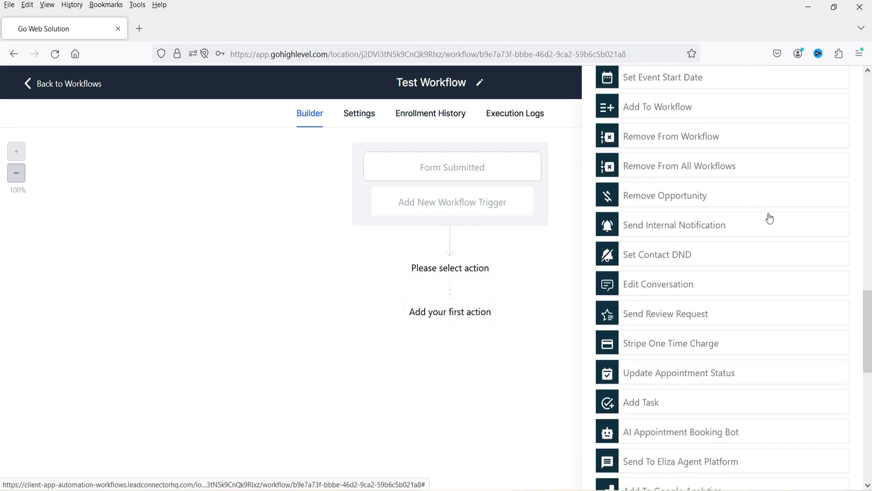
scroll(761, 238, down, 3)
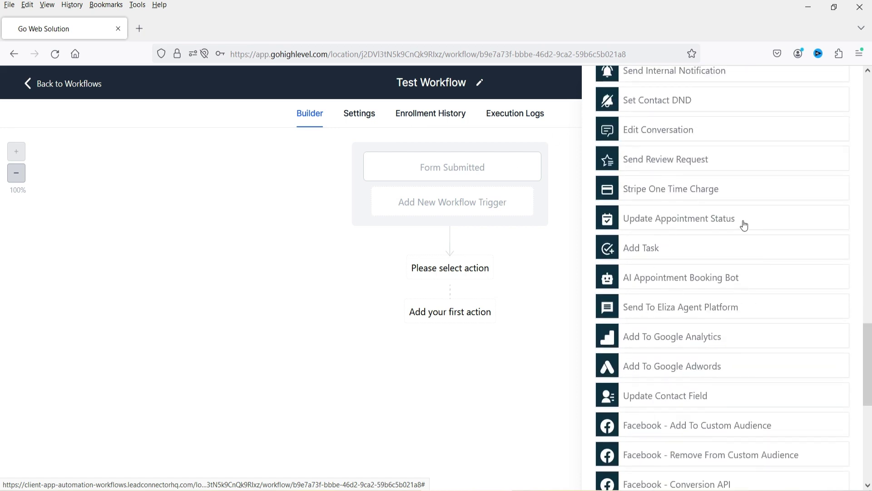
scroll(740, 224, down, 3)
scroll(729, 234, down, 4)
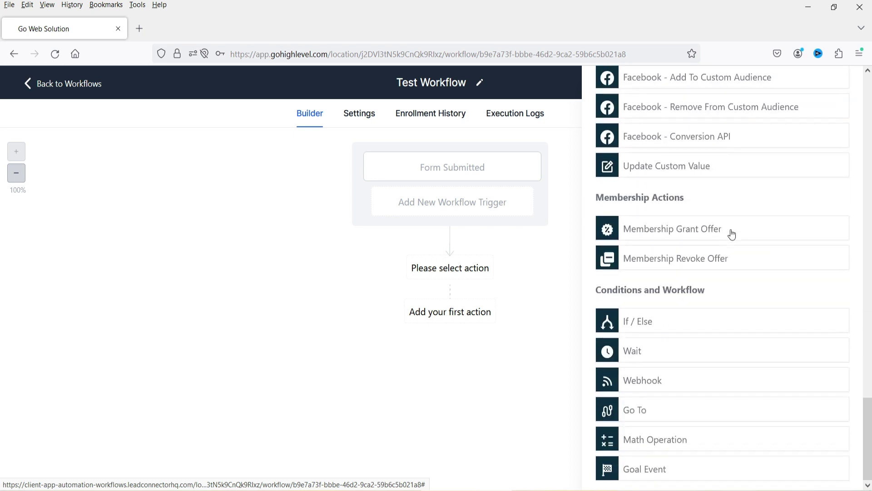
scroll(730, 222, up, 5)
scroll(730, 255, down, 3)
scroll(730, 256, down, 2)
drag(736, 293, 617, 294)
click(753, 293)
Add a Send SMS action with the message "Thank you for contacting Param Freelance. One of our representatives will contact you soon." and save it.
scroll(721, 300, up, 10)
scroll(722, 295, up, 8)
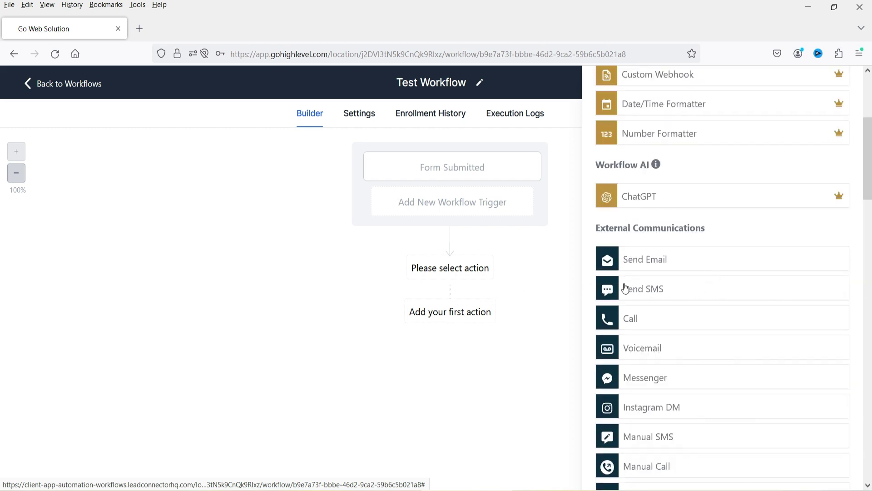
click(660, 295)
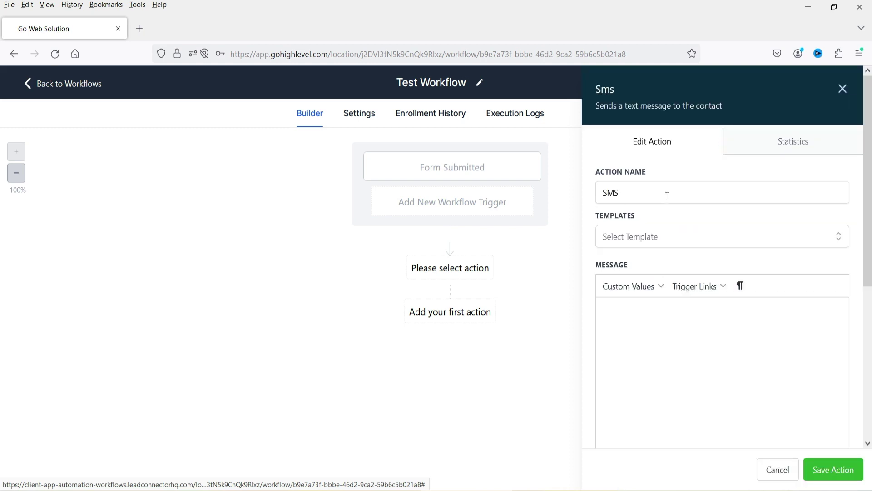
click(675, 312)
text(Thank you for contactying Param Freelance. One of our representatives will)
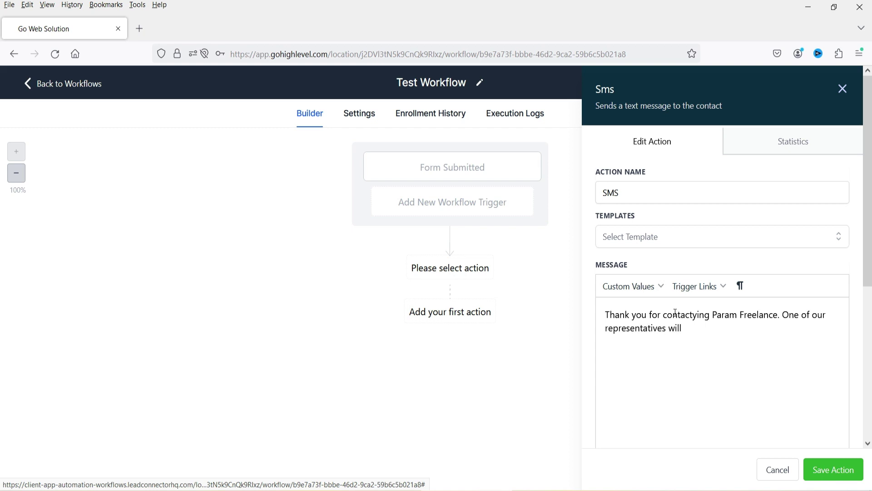
text( contact you soon.)
click(693, 313)
key(BackSpace)
click(773, 334)
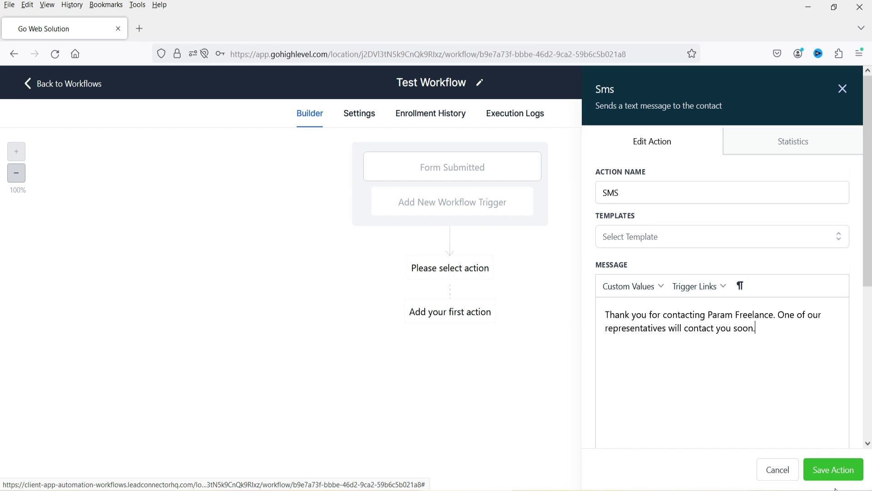
click(836, 473)
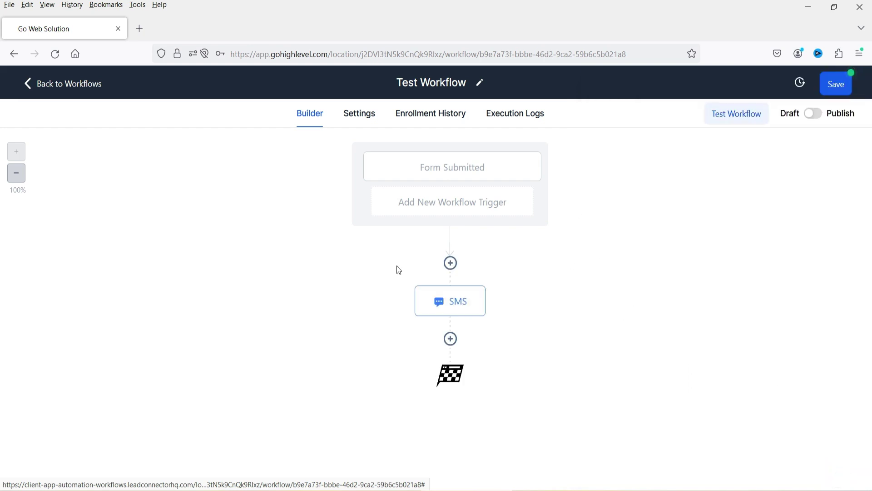
Add a Send Email action after the SMS and set its From Name to the account's Name custom value, {{location.name}}.
click(449, 340)
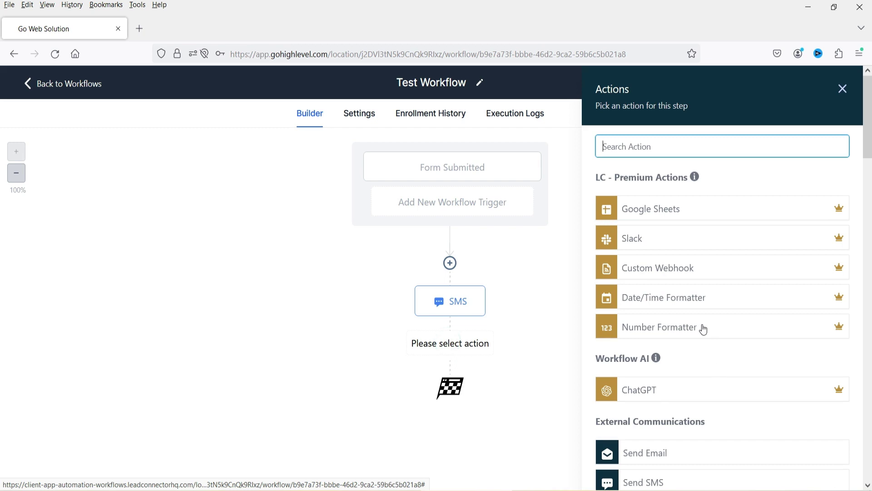
scroll(702, 334, down, 3)
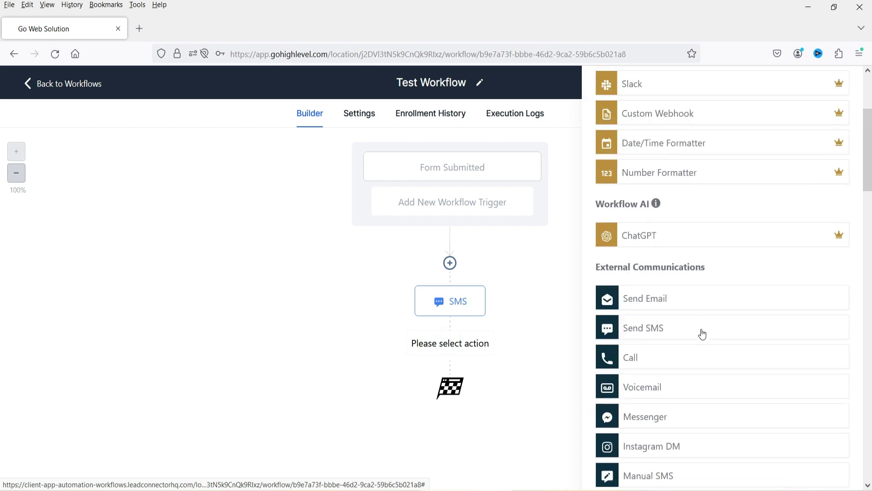
click(680, 304)
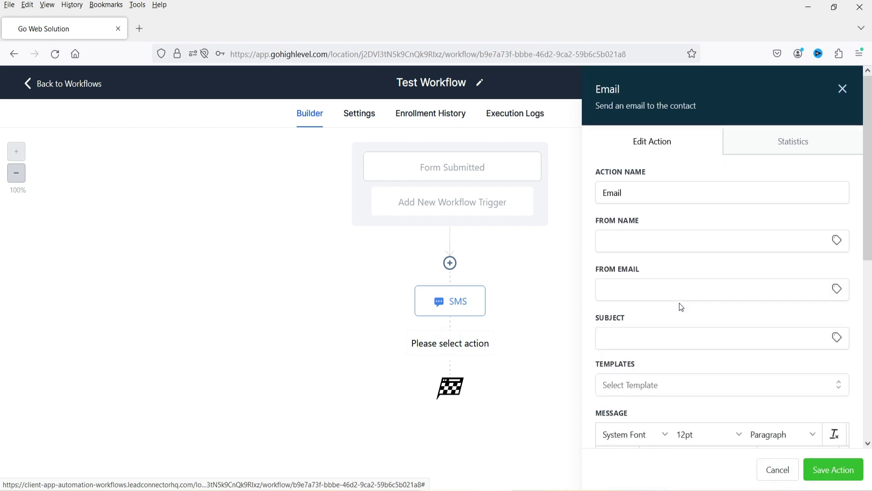
click(650, 189)
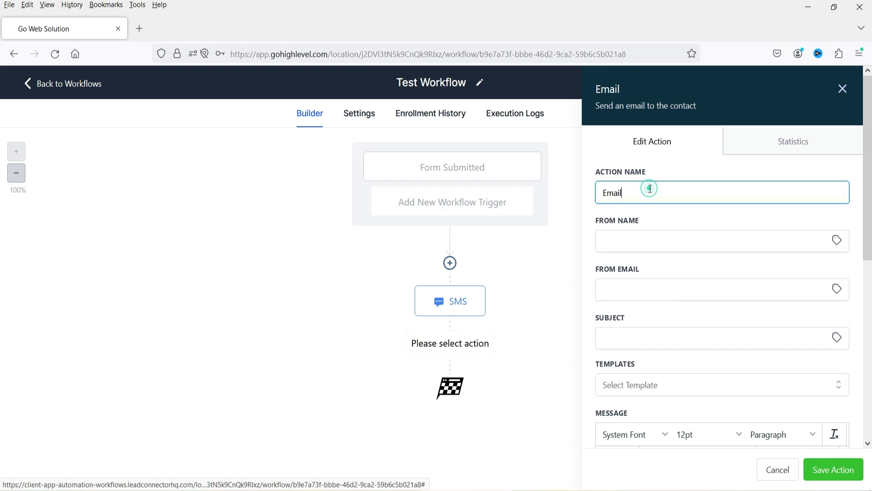
click(653, 238)
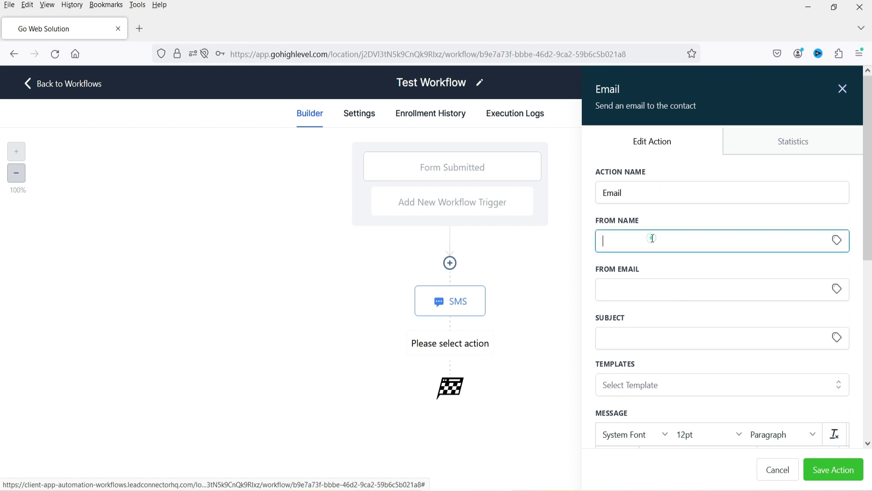
click(837, 241)
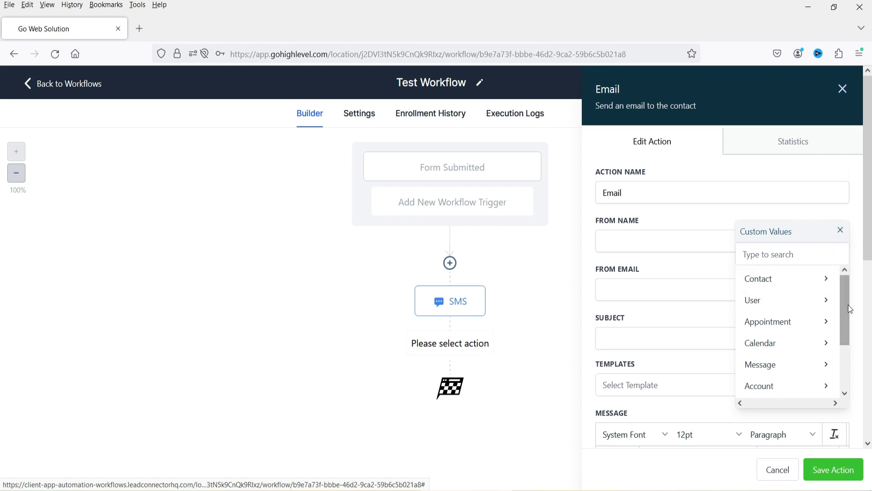
scroll(848, 305, down, 3)
click(782, 339)
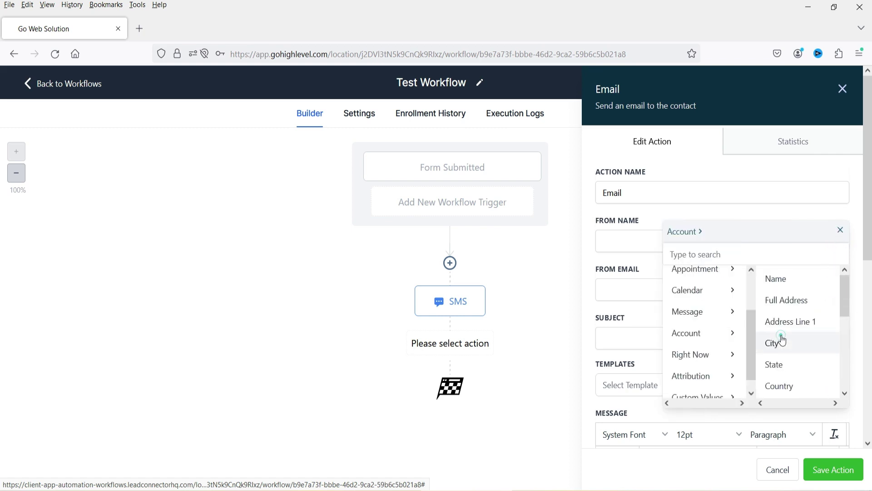
click(795, 282)
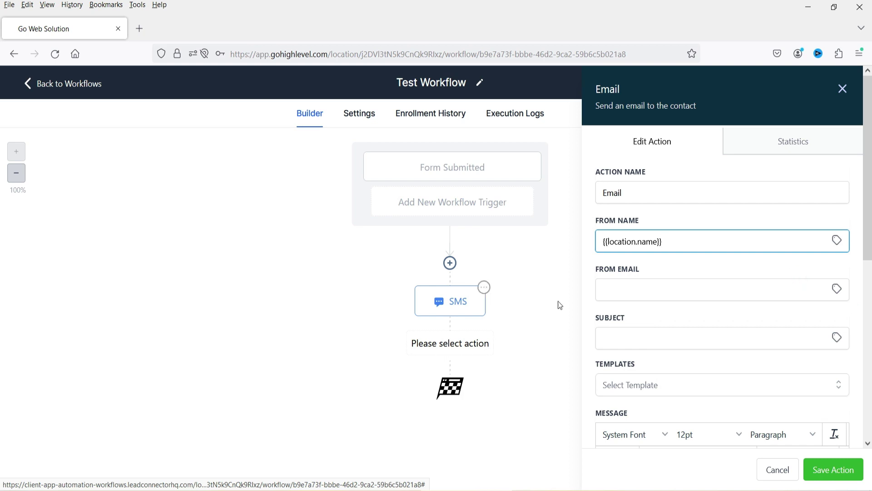
Set the email action's From Email to the account's Email custom value, {{location.email}}.
click(845, 291)
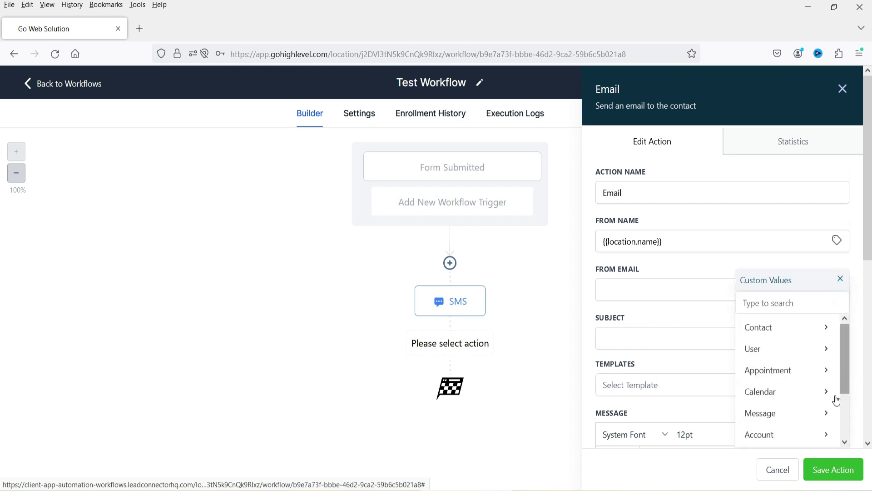
click(802, 437)
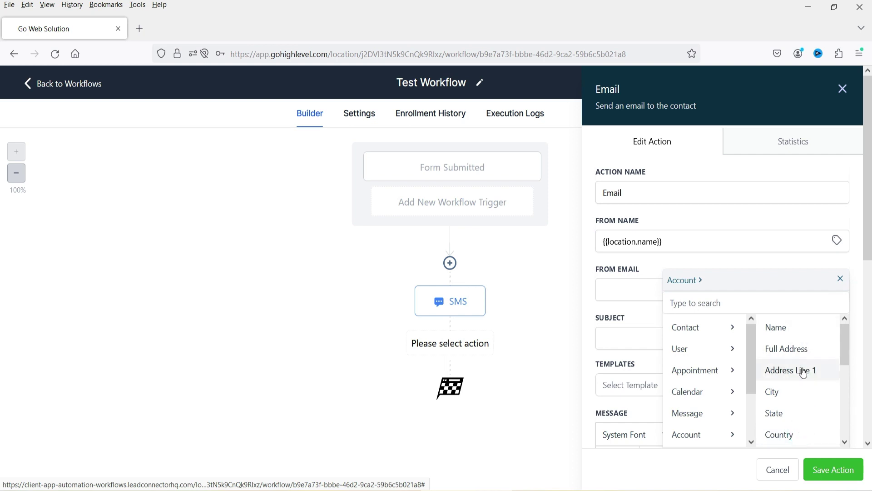
drag(848, 348, 848, 394)
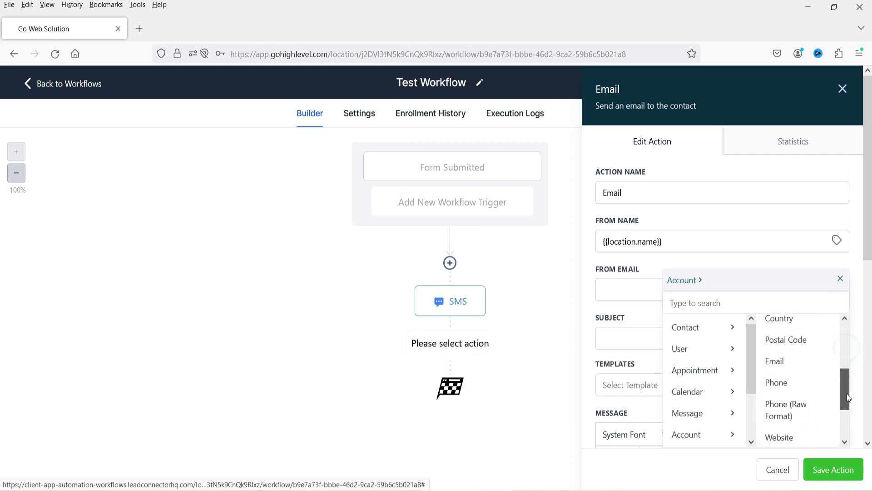
click(802, 362)
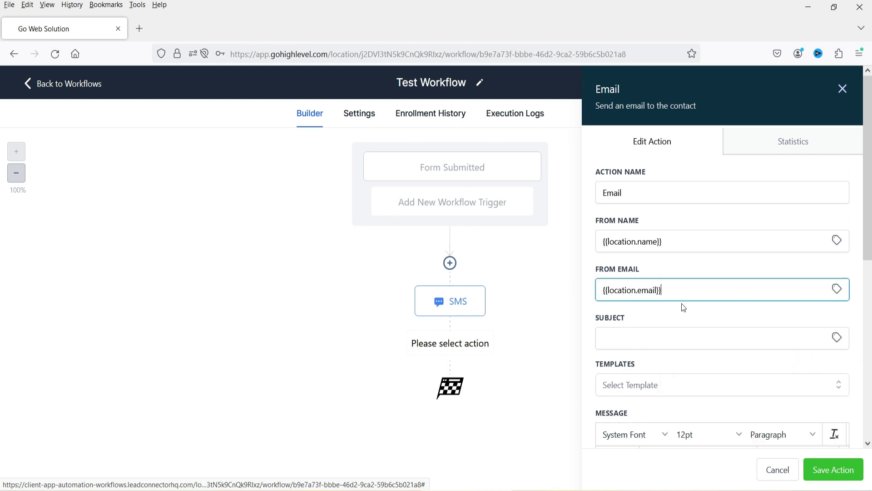
Set the email action's subject to "Contact Request for Param Freelance".
click(624, 330)
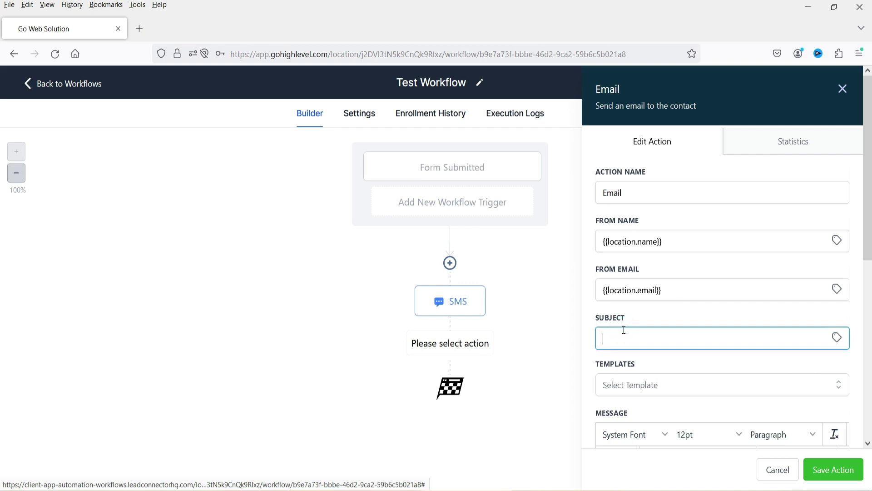
text(Contact Request for Param Freelance)
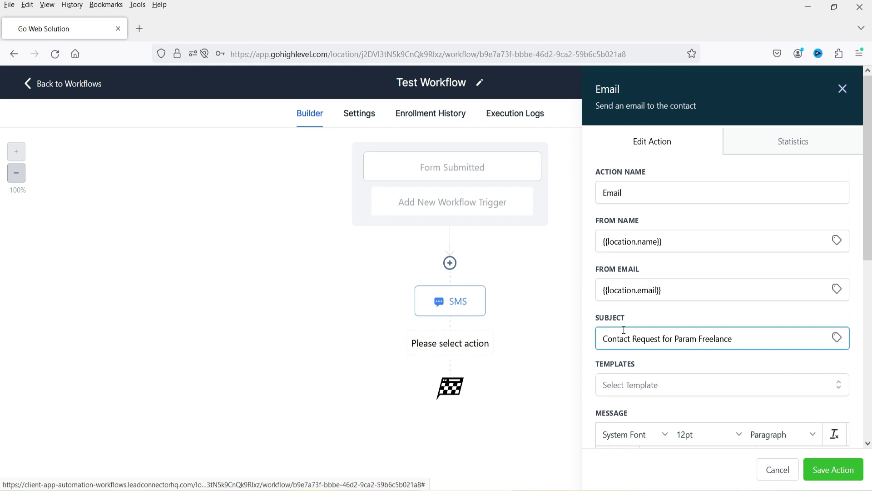
scroll(614, 170, down, 5)
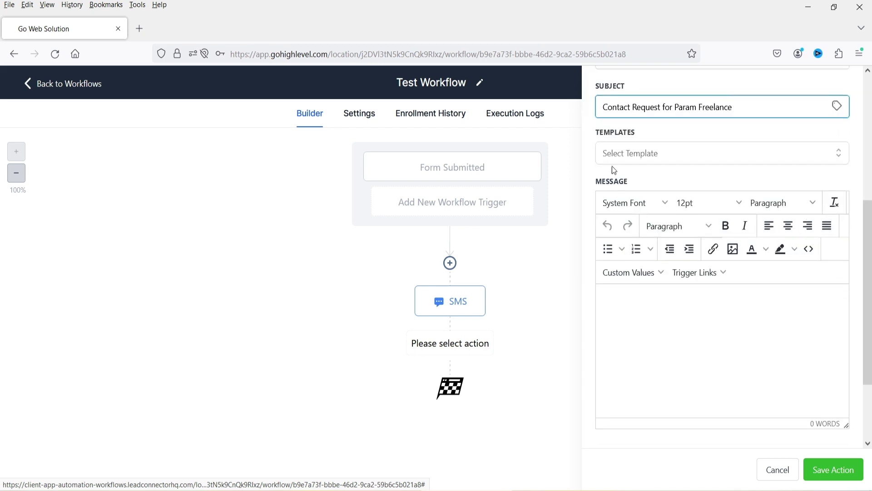
Start the email message with the greeting "Hi {{contact.name}}," using the contact's Full Name custom value.
click(718, 348)
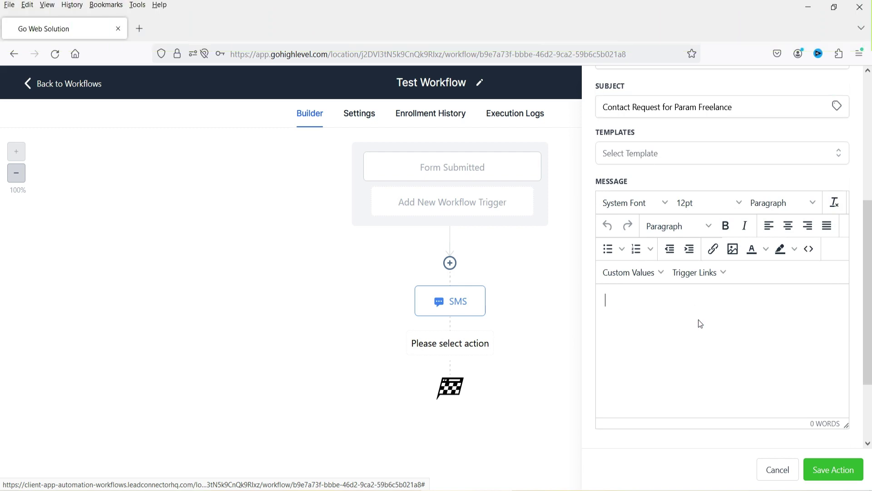
text(Hi)
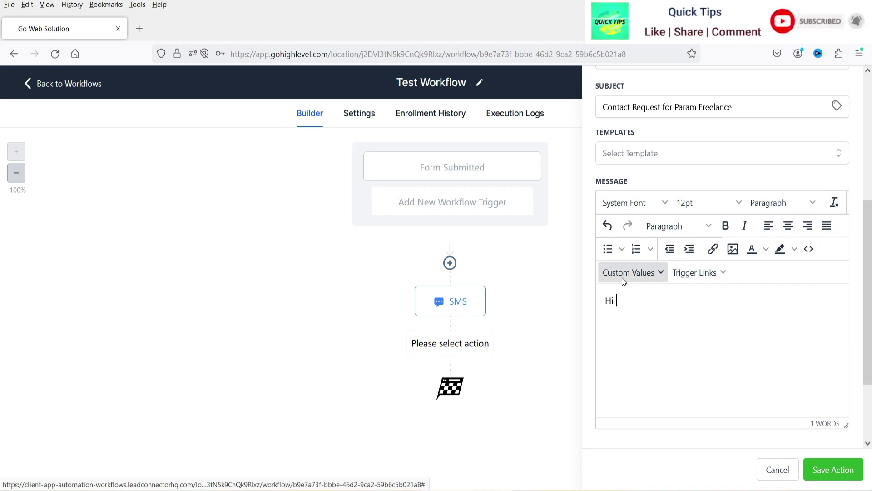
click(653, 275)
mouse_move(647, 300)
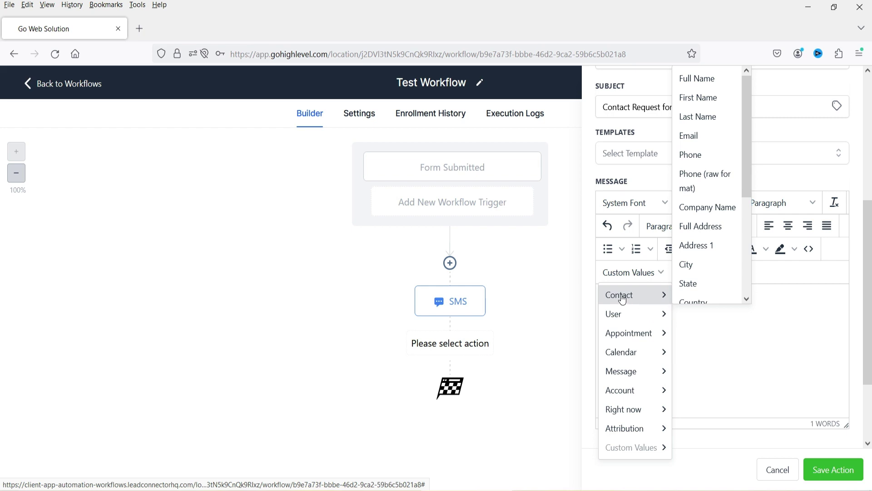
click(700, 79)
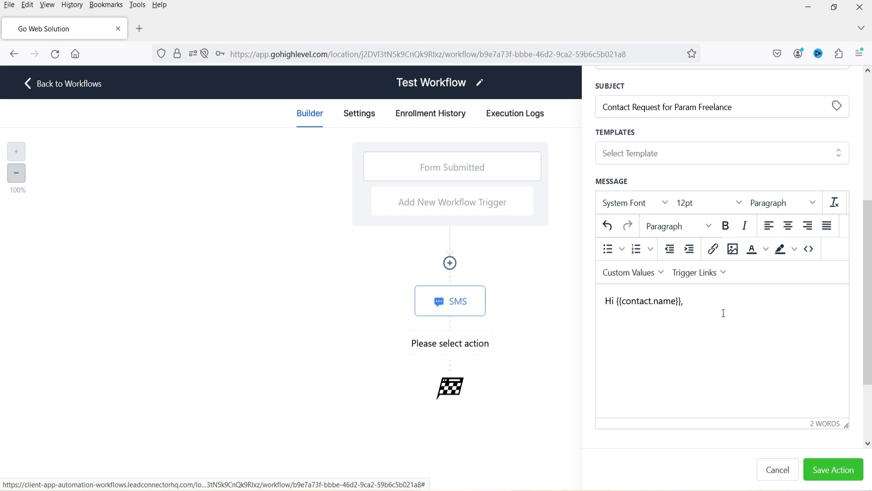
Write the email body "Thank you for contacting {{location.name}}. One of our representatives will contact you soon." using the account's Name custom value.
text(Thank you for contacting)
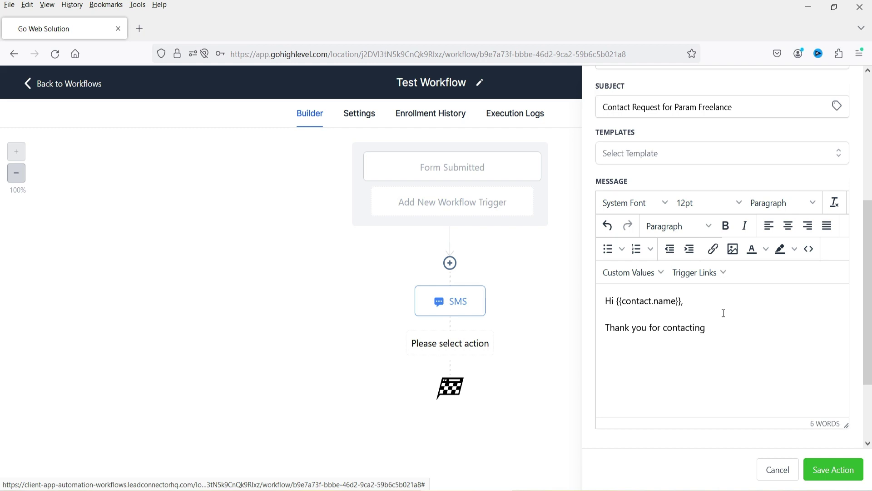
click(654, 274)
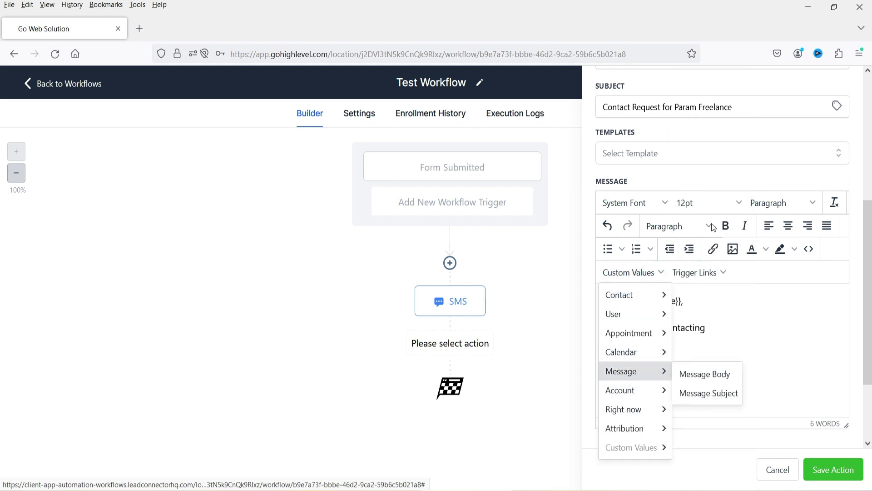
mouse_move(629, 407)
mouse_move(636, 392)
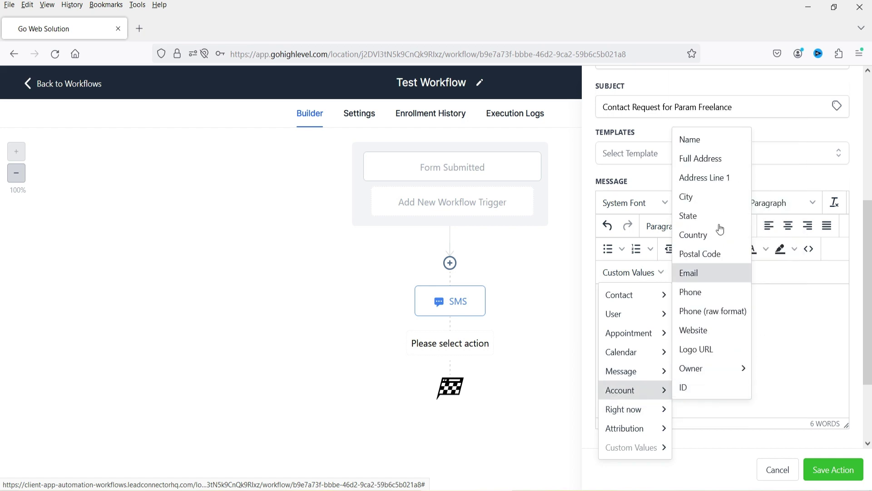
click(711, 149)
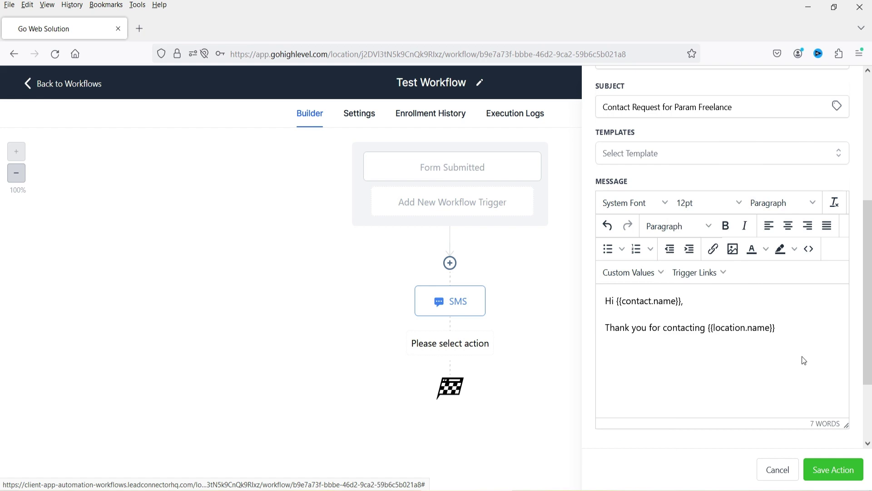
text(. One of our representa)
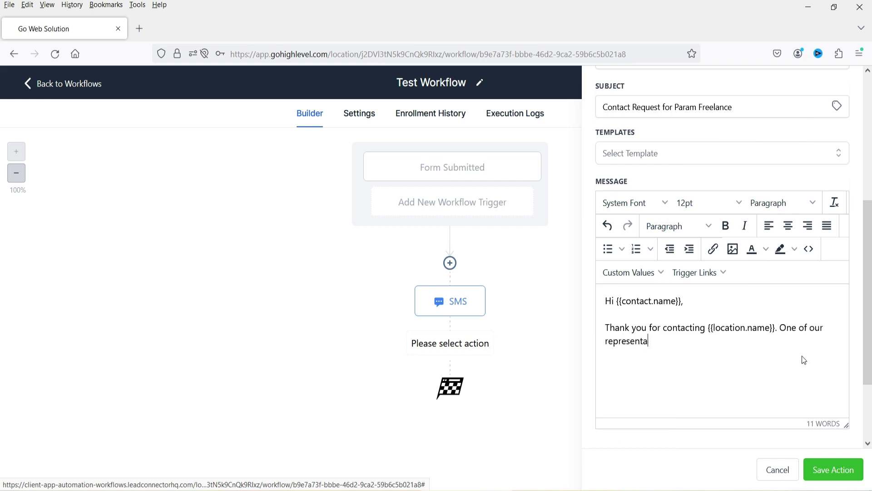
text(tives will contact you soon.)
key(Return)
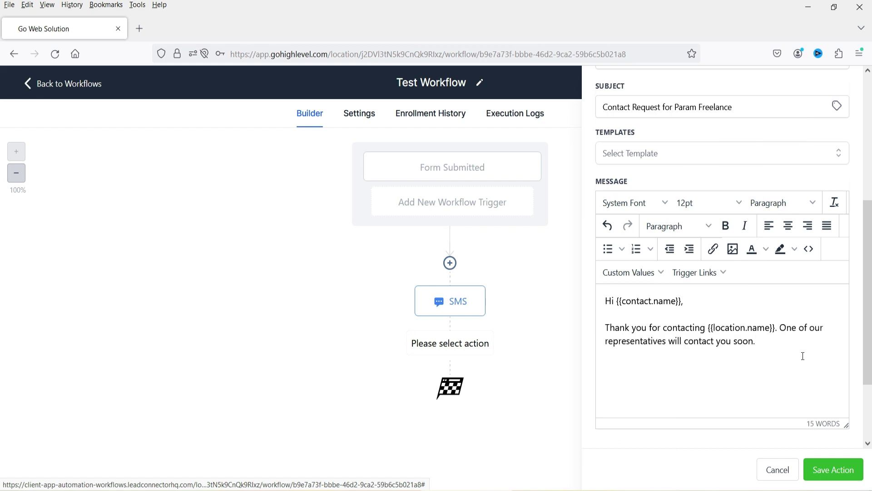
Add the sign-off "Regards" below the body, followed by a copy of the {{location.name}} value on the next line.
text(Regards)
drag(776, 327, 713, 327)
key(ctrl+c)
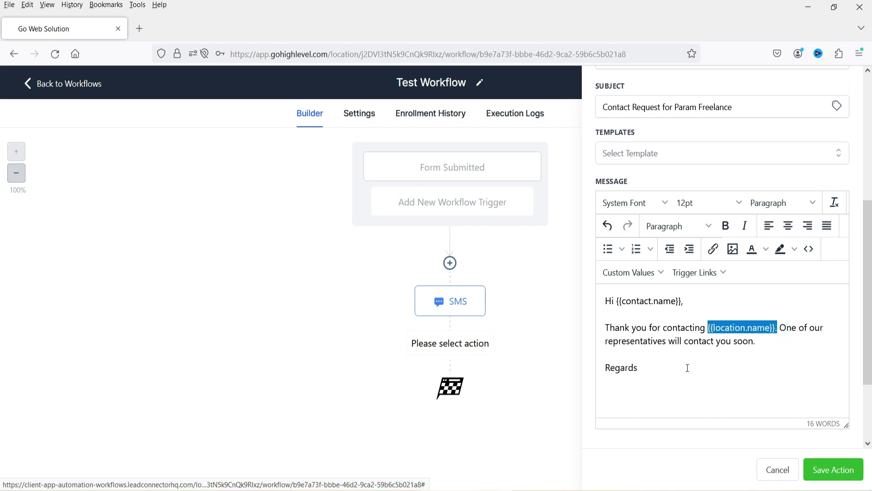
click(676, 375)
key(Return)
key(ctrl+v)
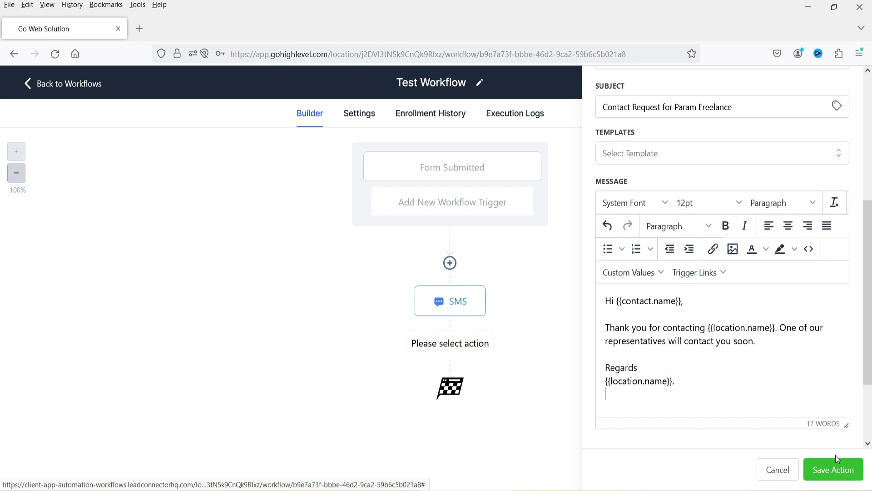
Insert the account's Email custom value, {{location.email}}, under the signature name and save the email action.
click(653, 275)
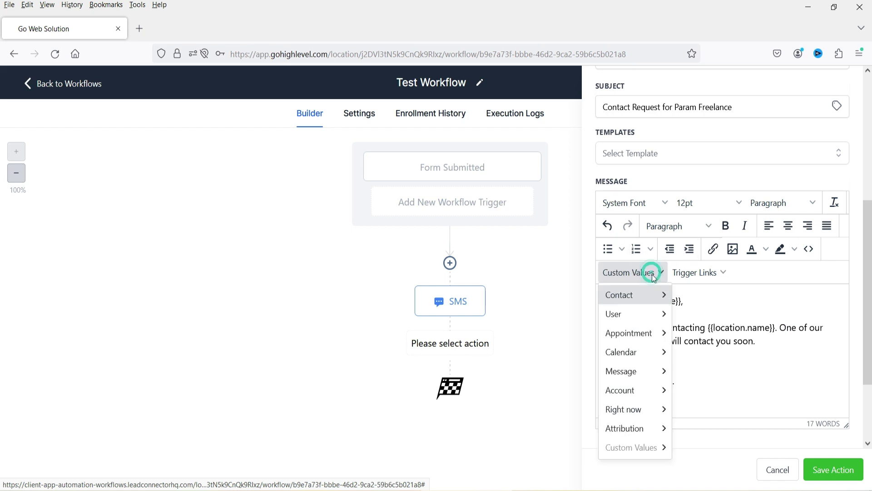
mouse_move(640, 391)
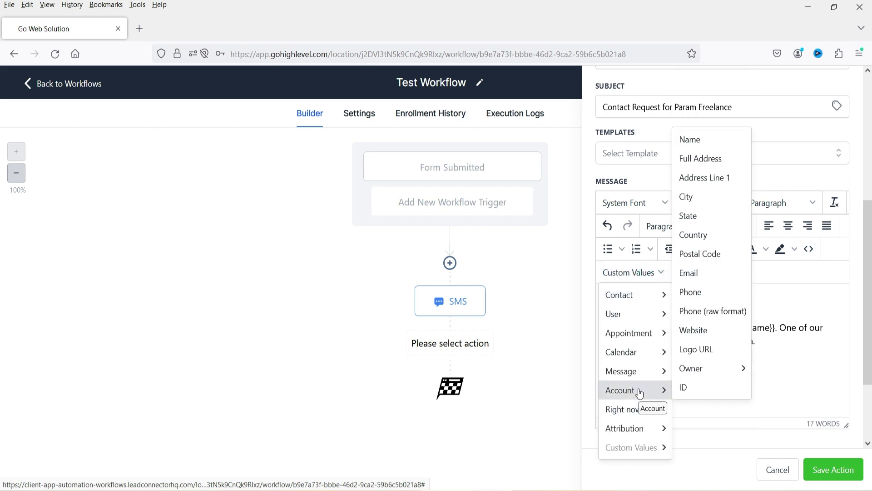
mouse_move(643, 377)
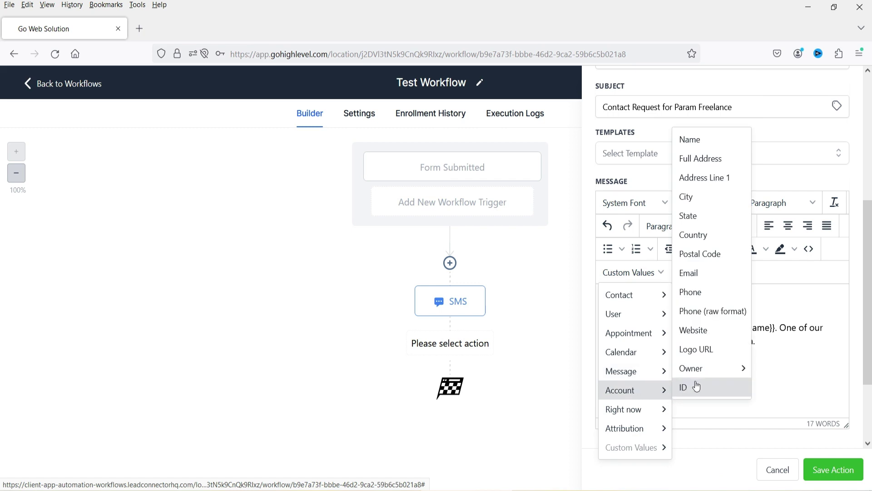
click(703, 280)
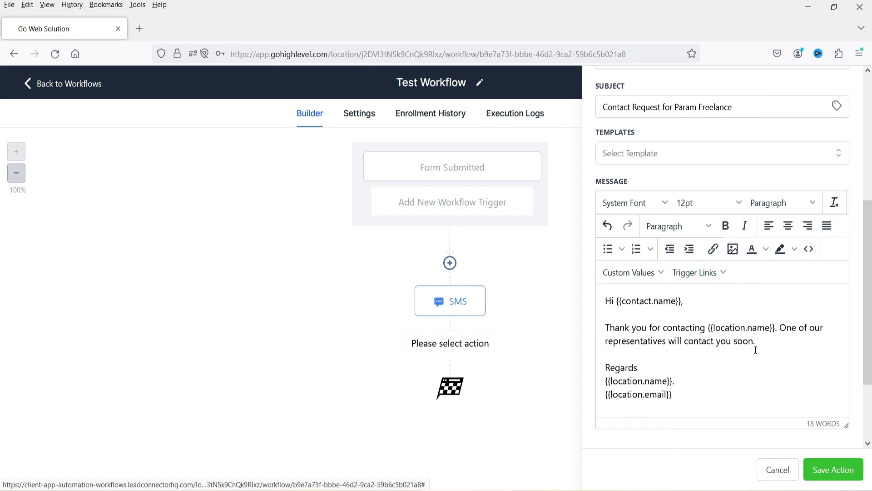
scroll(726, 345, up, 2)
click(833, 469)
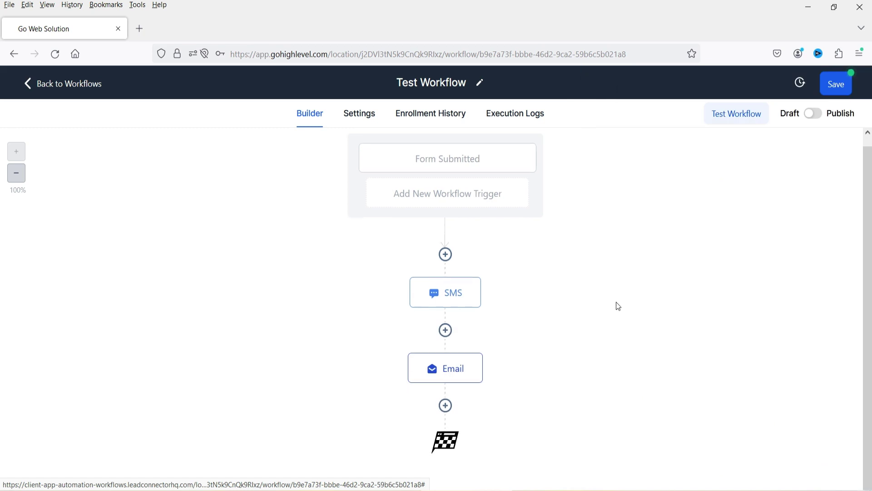
Add an Add Contact Tag action after the email with the tag "contact form" and save it.
click(445, 405)
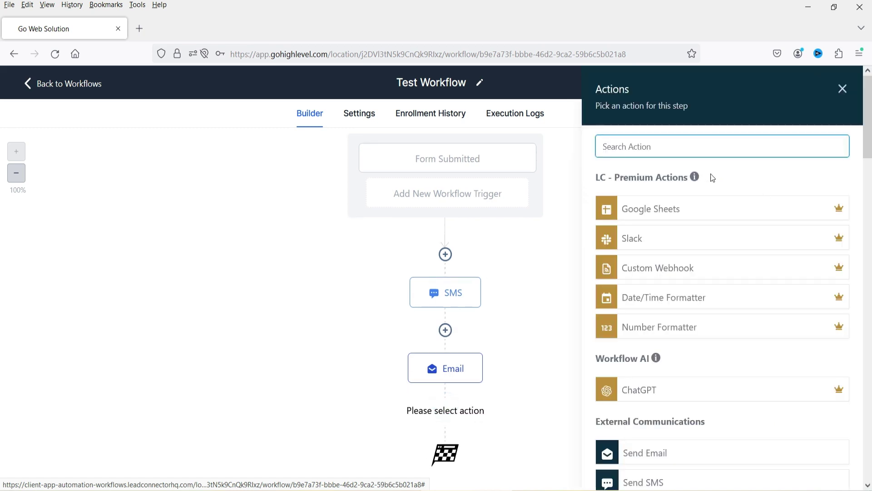
text(tag)
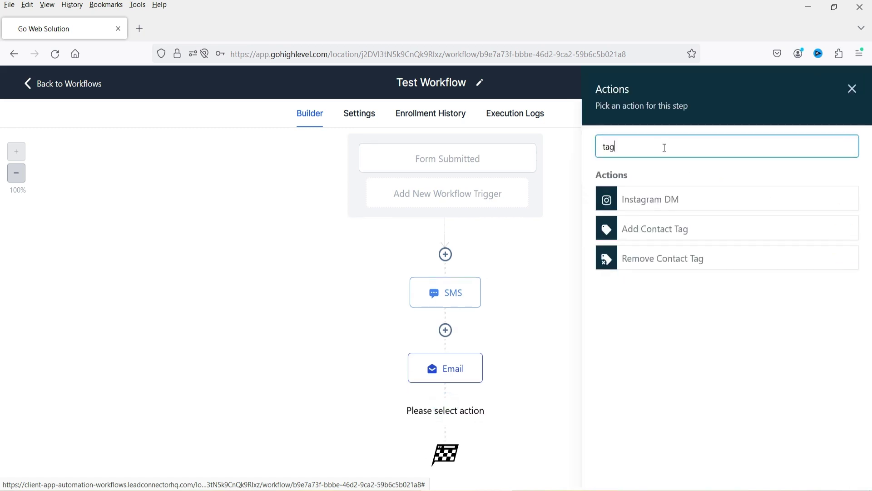
click(671, 228)
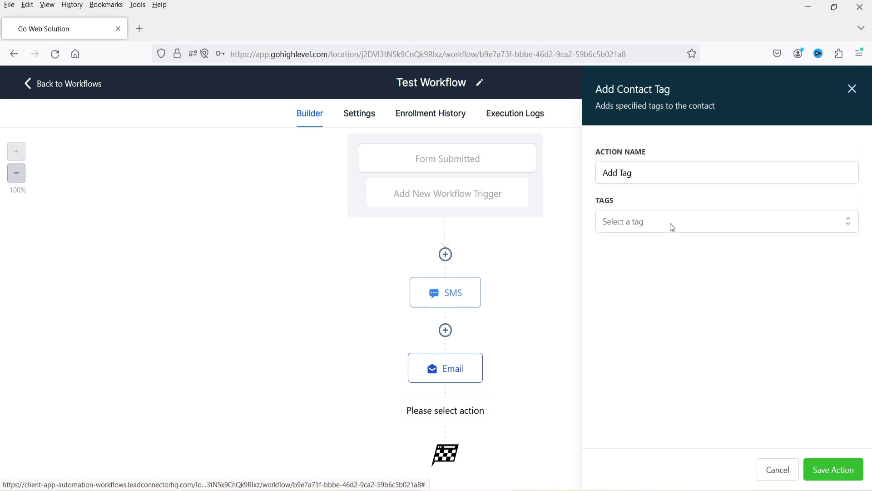
click(671, 224)
click(651, 293)
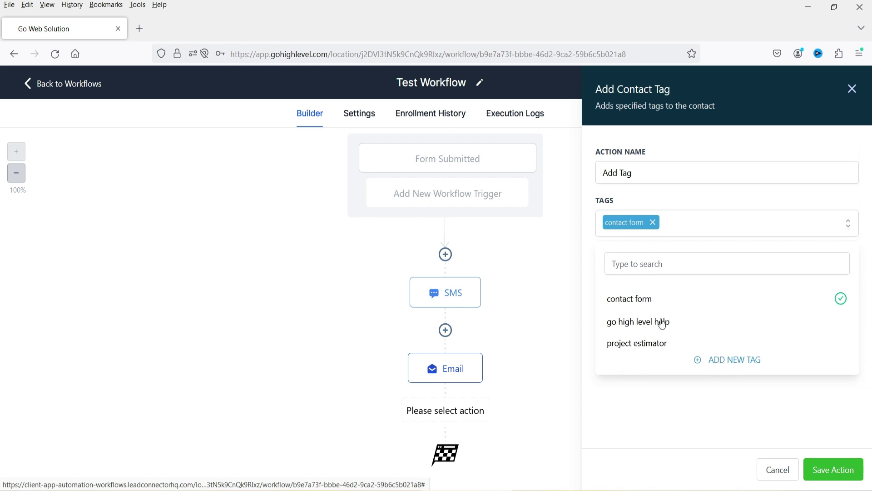
click(676, 416)
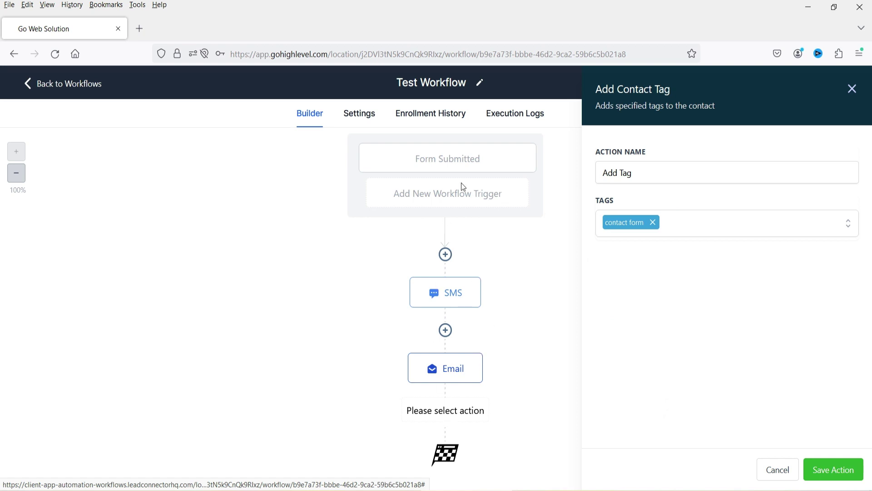
click(836, 468)
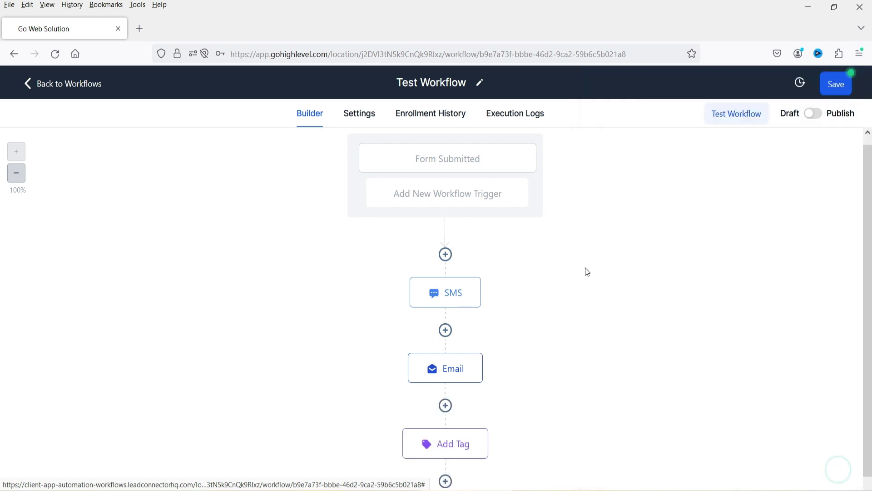
Add a Wait action after the tag action with a time delay of 1 minute and save it.
scroll(585, 269, down, 2)
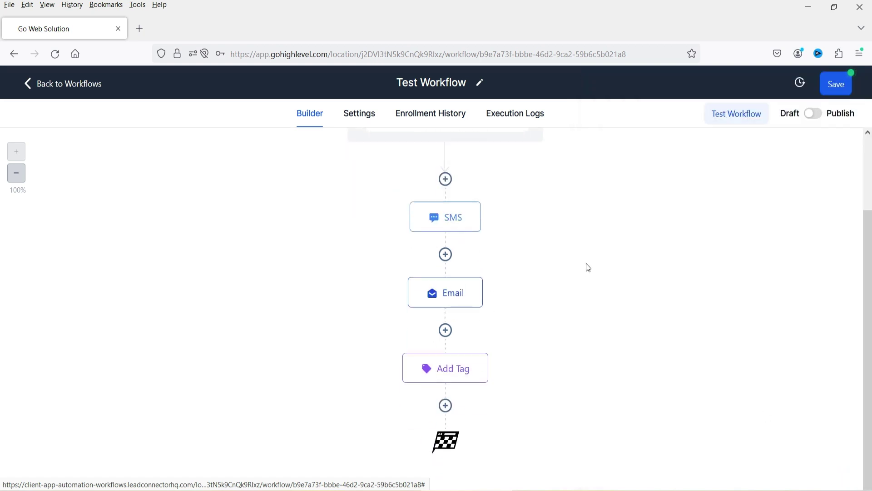
click(445, 405)
text(wai)
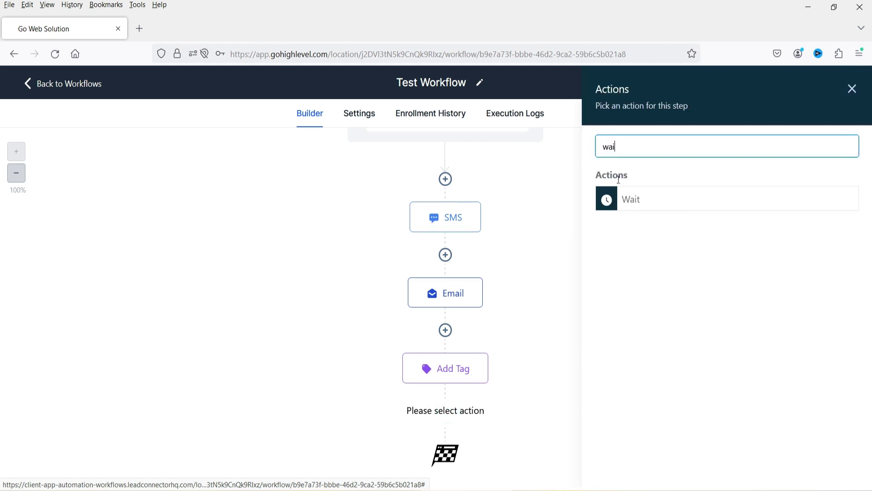
click(615, 201)
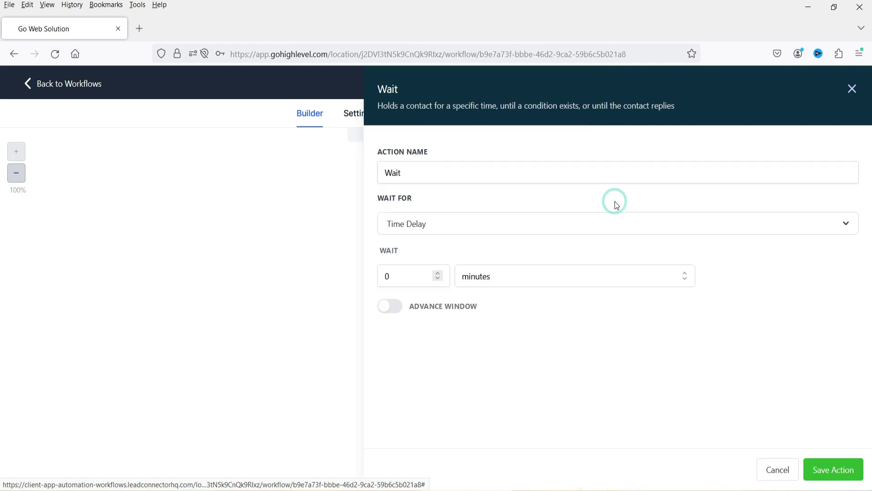
double_click(391, 271)
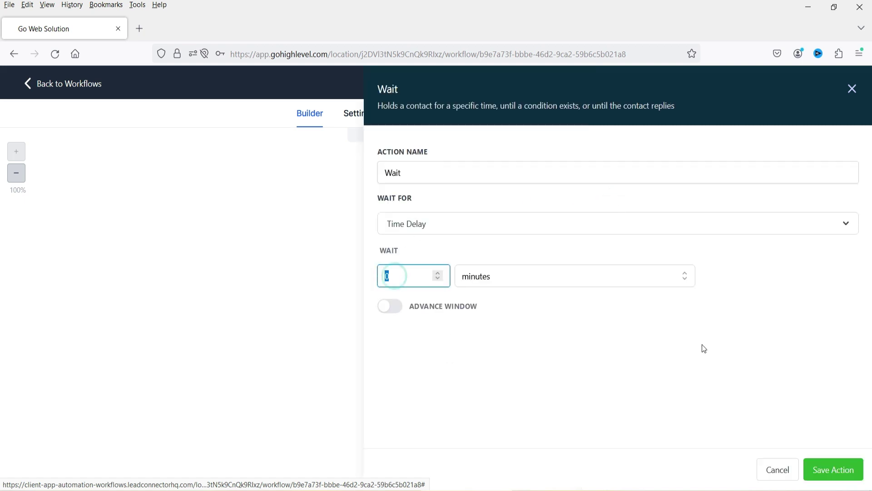
text(1)
click(685, 280)
click(685, 278)
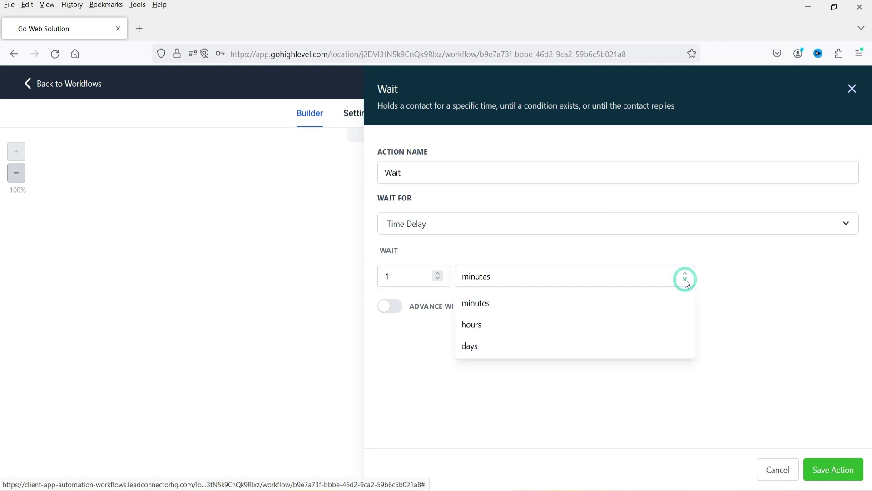
click(651, 347)
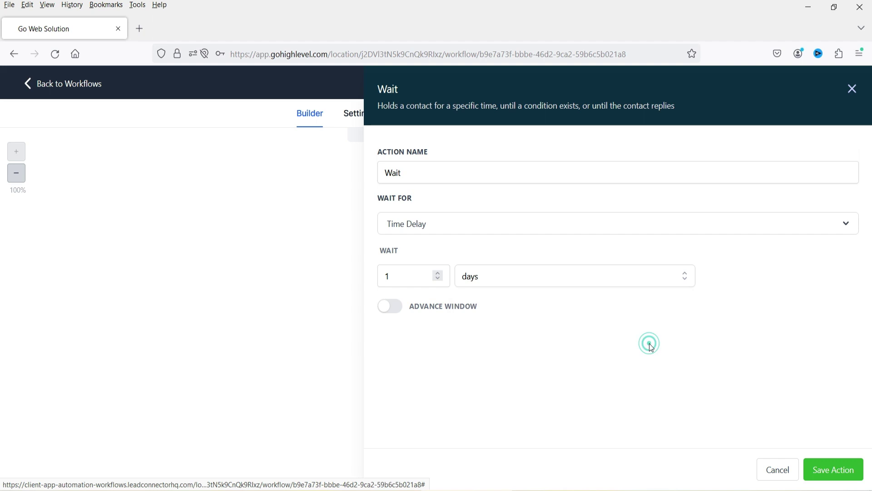
click(652, 282)
click(649, 302)
click(833, 469)
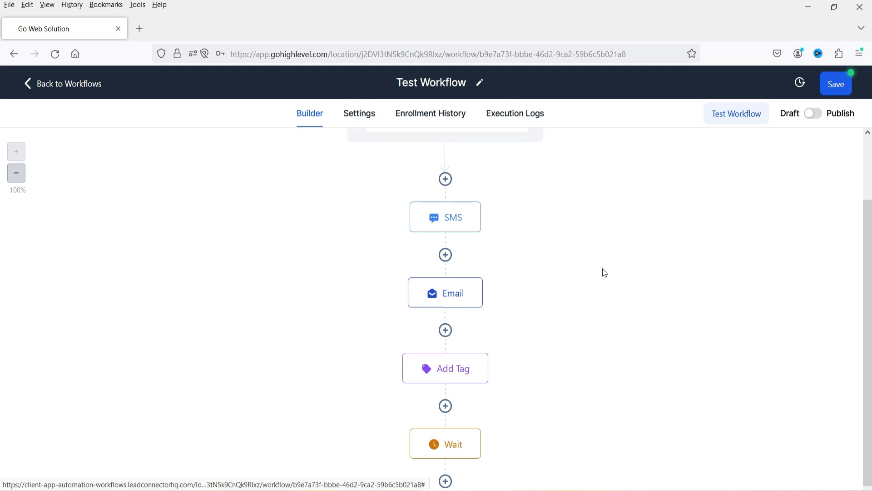
Add a Send Internal Notification action after the Wait action.
scroll(613, 255, down, 2)
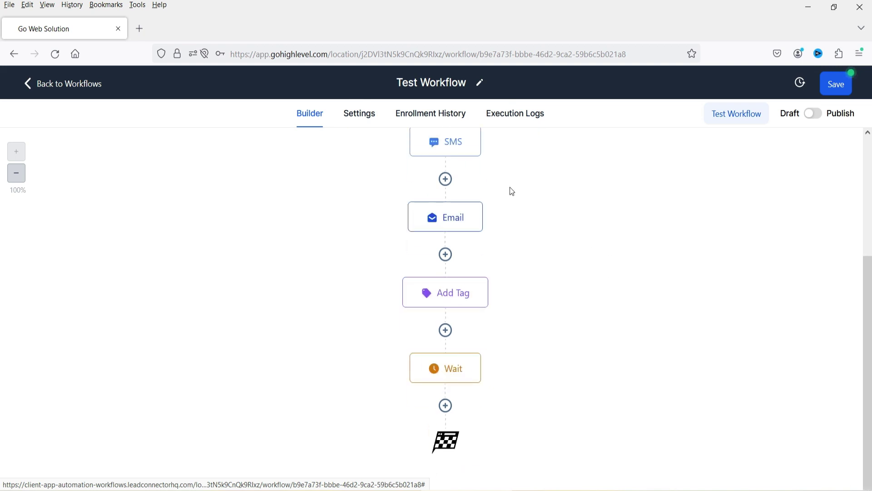
click(446, 405)
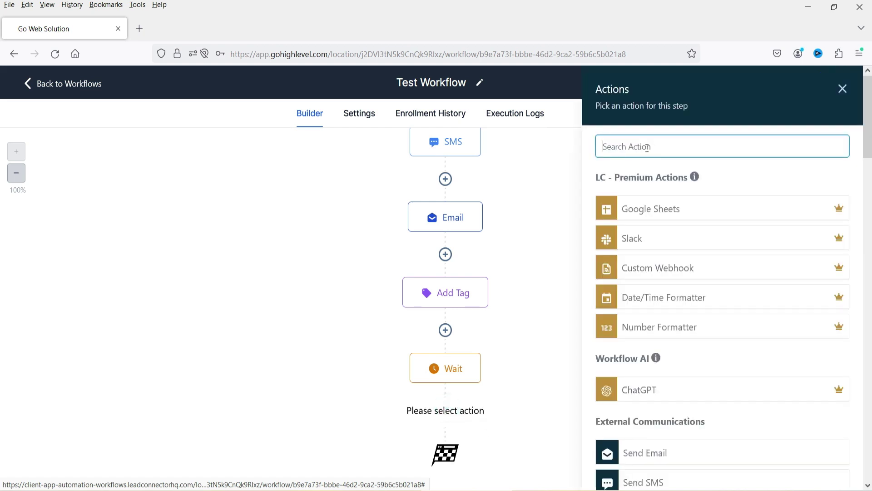
text(noti)
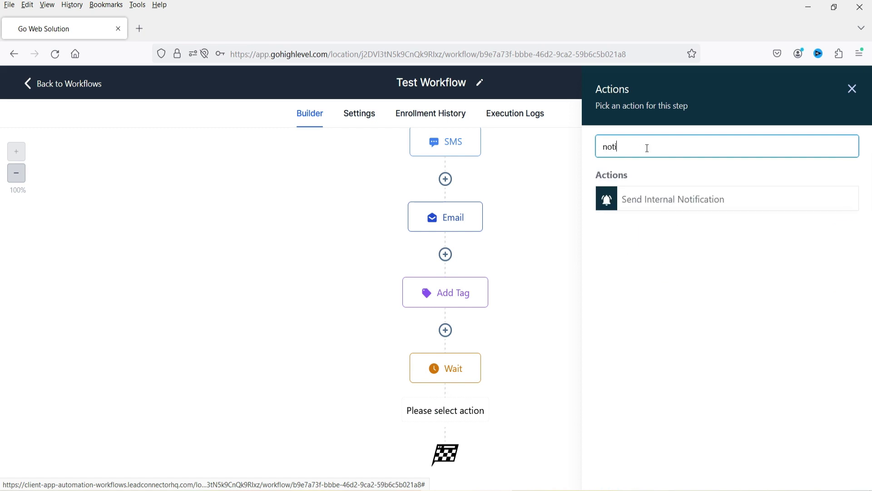
click(648, 205)
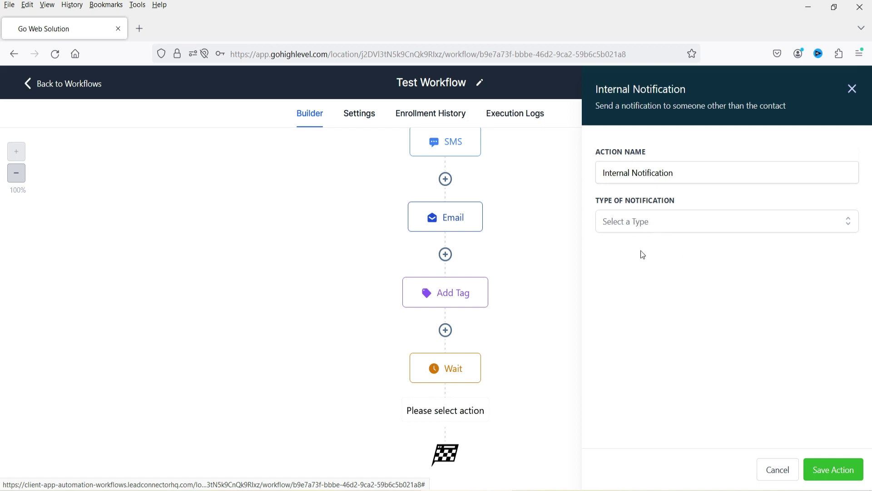
Set the notification type to Email and review its sender, recipient, subject and message fields.
click(648, 225)
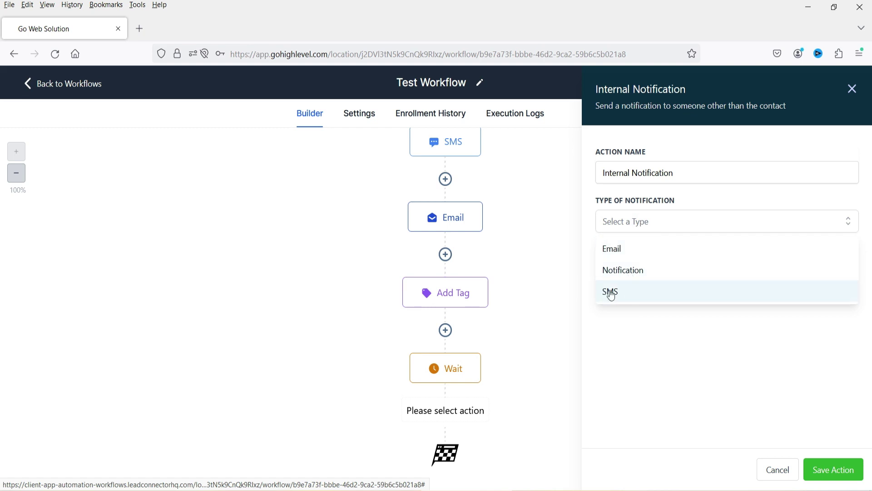
click(633, 254)
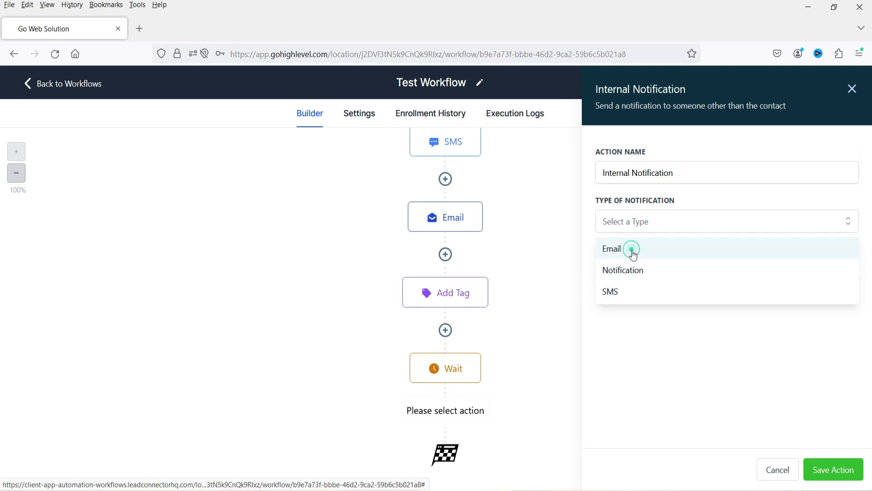
click(645, 295)
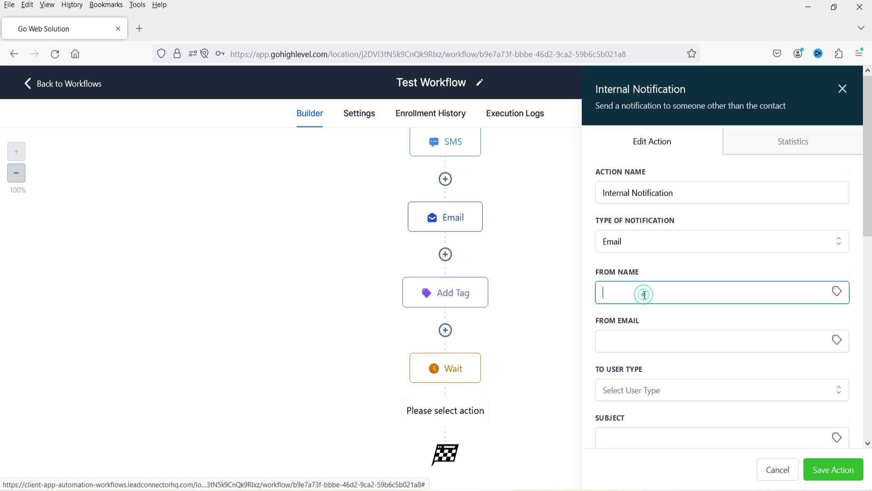
scroll(646, 300, down, 3)
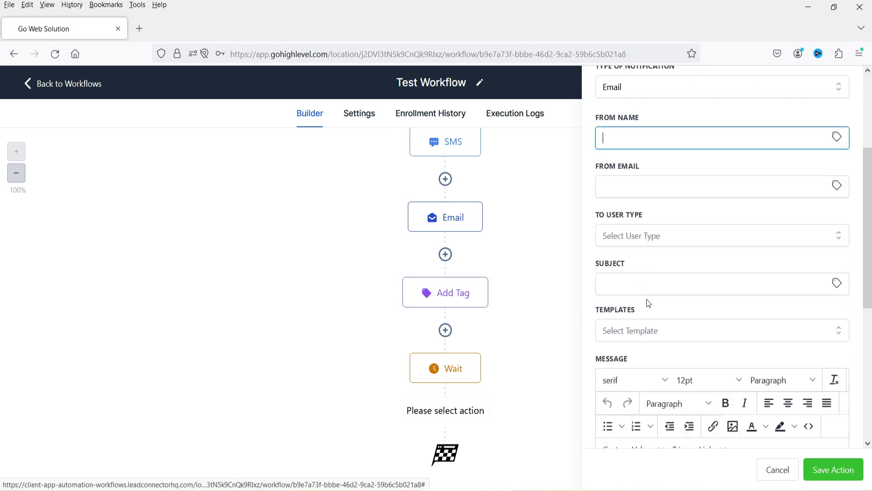
scroll(647, 299, down, 3)
click(636, 338)
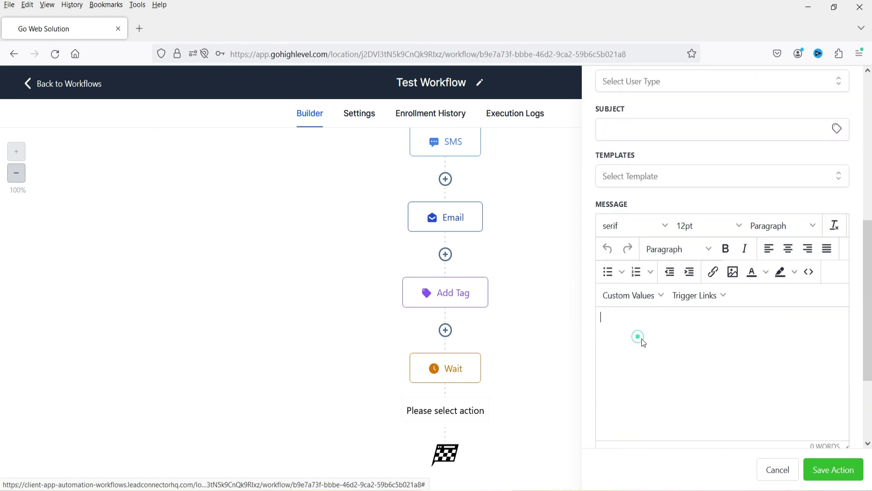
scroll(720, 358, up, 3)
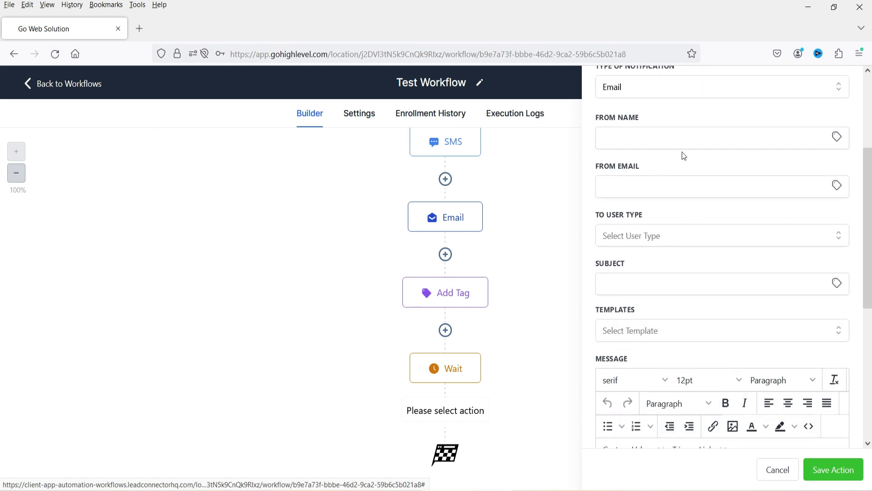
scroll(681, 156, up, 3)
click(688, 194)
Switch the notification type to SMS and review its recipient, template and message fields.
click(672, 241)
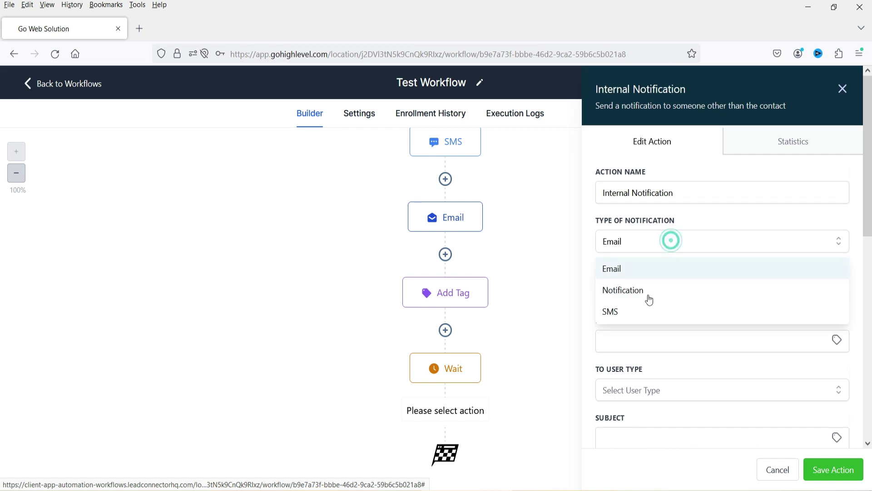
click(643, 310)
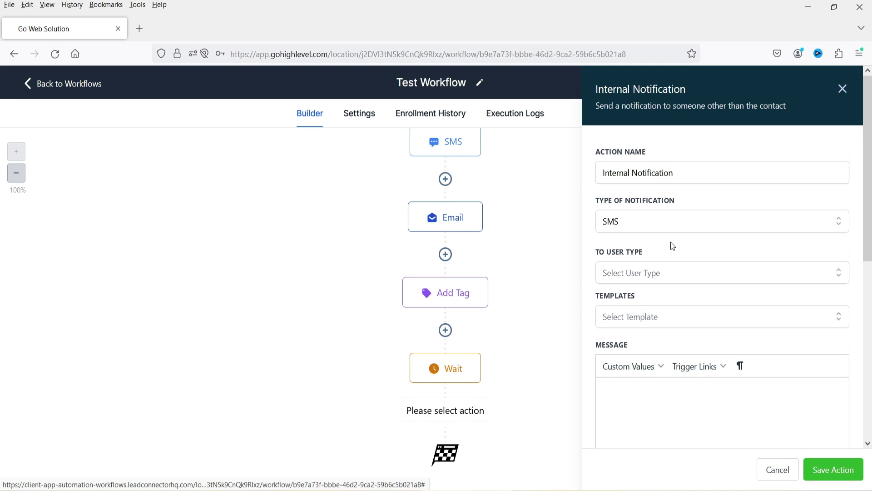
click(665, 397)
scroll(644, 333, down, 3)
scroll(671, 320, up, 3)
Set the internal notification's type to Notification.
click(645, 222)
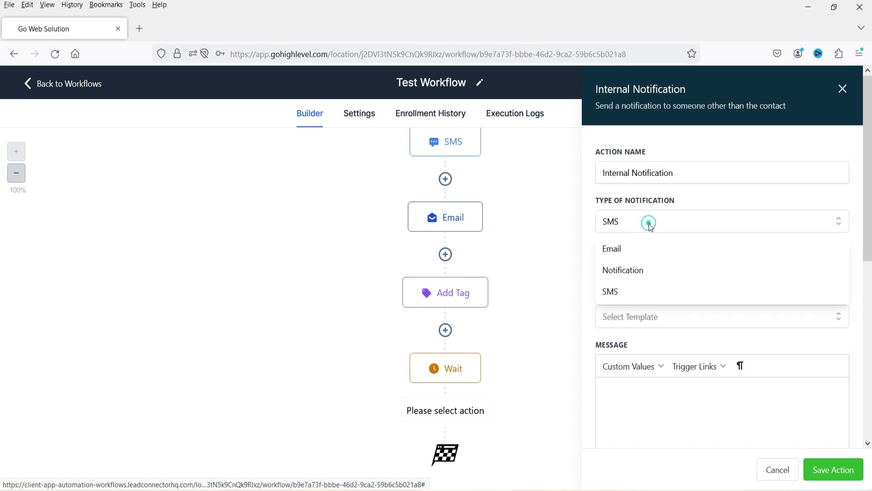
click(630, 279)
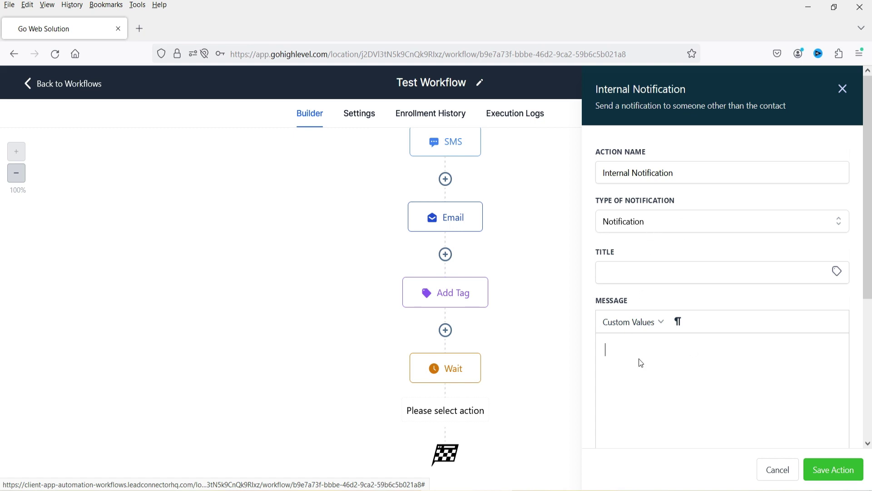
click(642, 229)
click(641, 267)
click(649, 227)
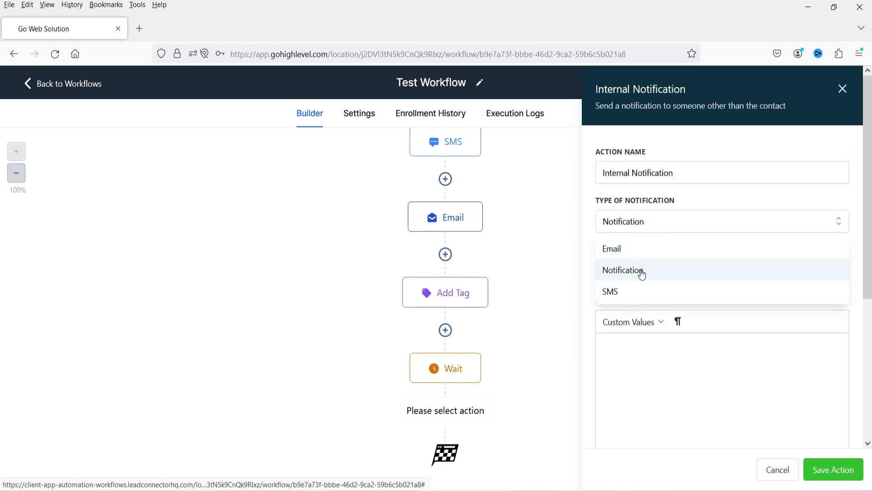
click(640, 269)
Write the message "New users has filled up the contact form on the website." followed by the lines "Name:" and "Phone:".
click(647, 362)
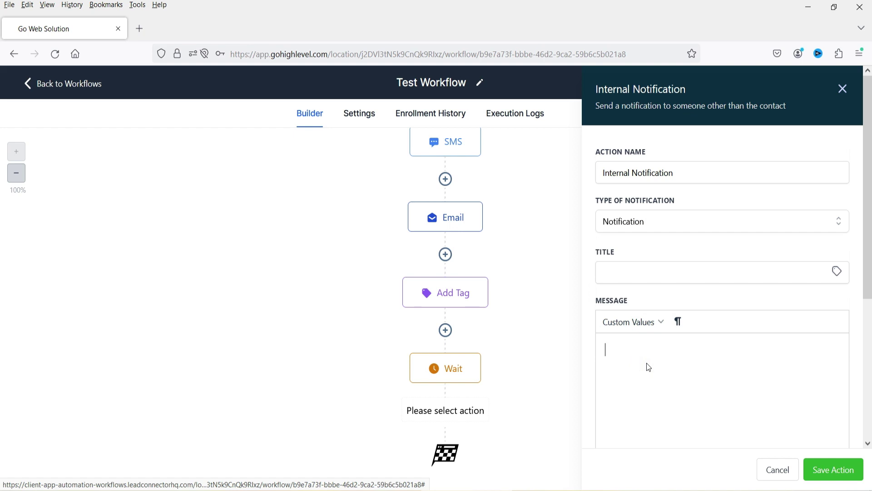
text(New users has filled up the contact form on the website. )
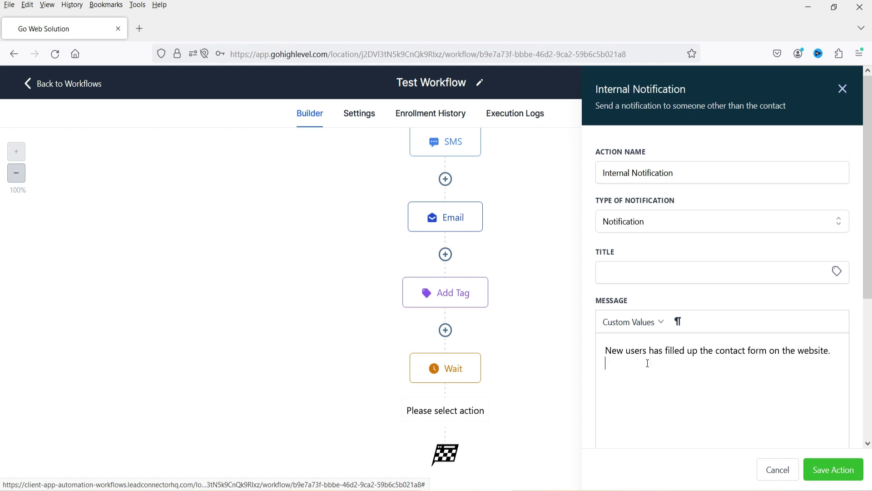
text(Name:)
key(Return)
text(Phone:)
Insert the contact's Full Name custom value, {{contact.name}}, after "Name:" in the message.
click(648, 363)
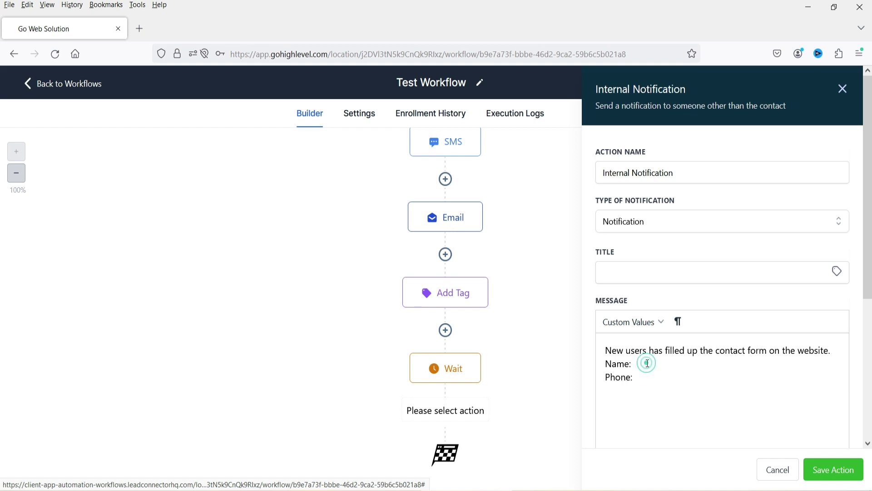
click(626, 325)
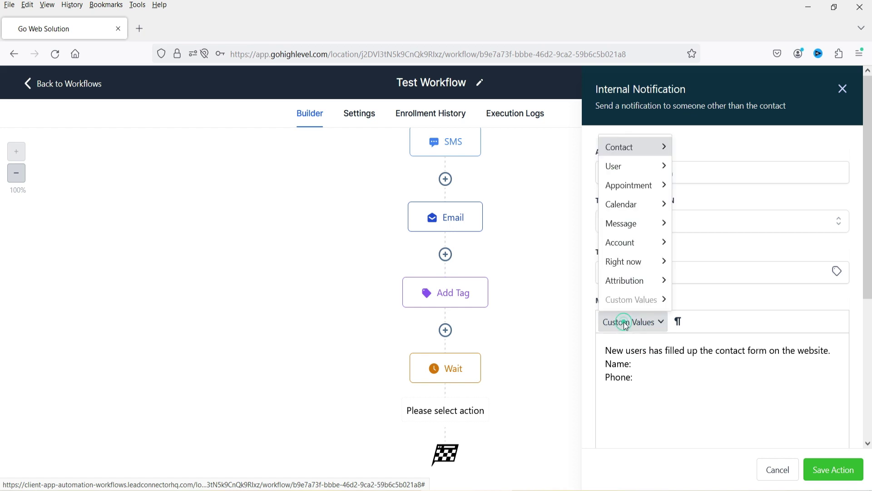
mouse_move(627, 147)
click(687, 150)
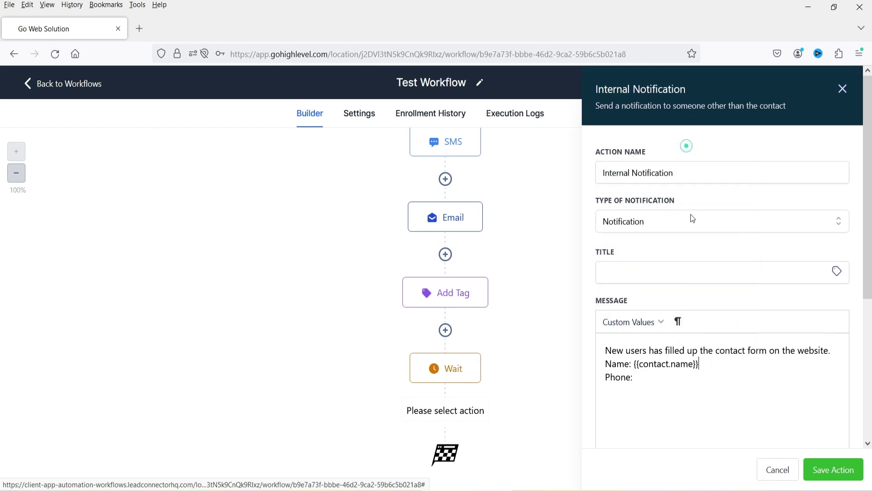
drag(634, 364, 700, 362)
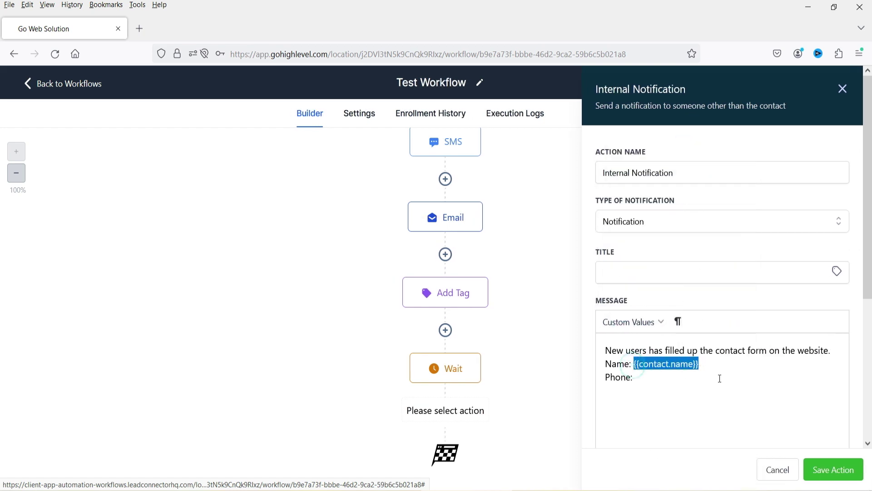
Insert the contact's Phone custom value, {{contact.phone}}, after "Phone:" in the message.
click(673, 377)
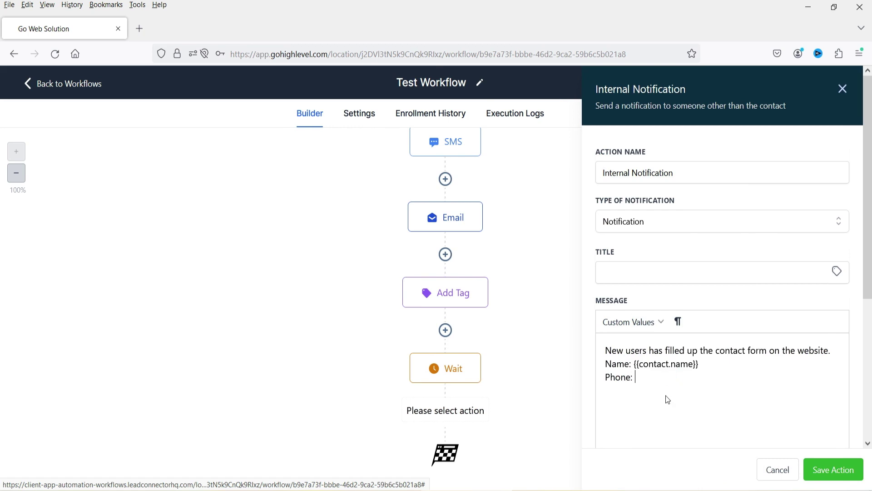
click(630, 321)
mouse_move(626, 156)
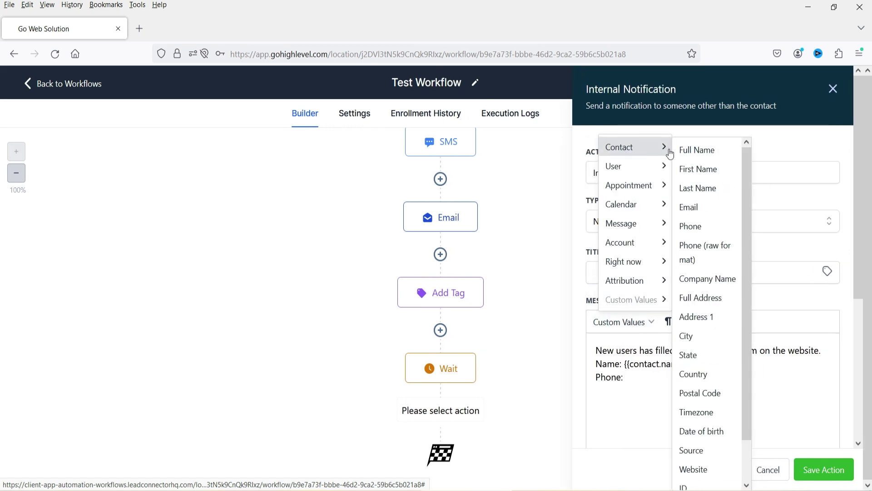
click(702, 225)
click(719, 375)
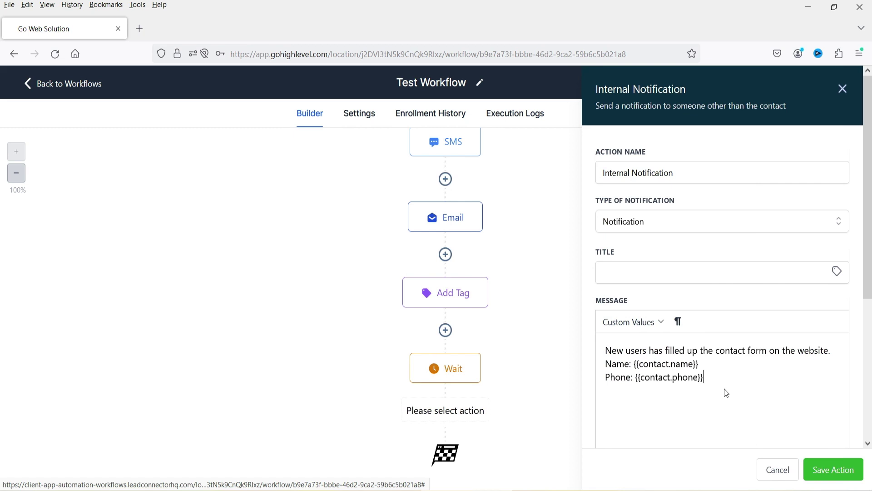
Try to save the internal notification action and give it the title "New lead".
click(832, 469)
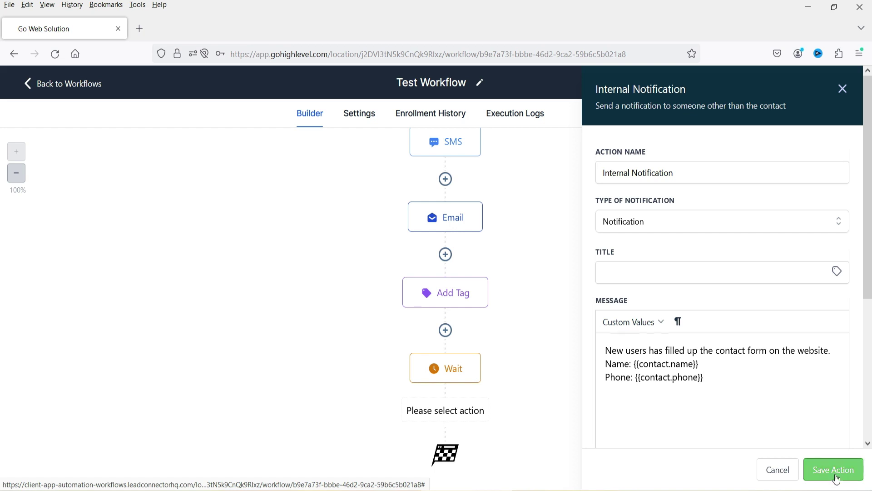
click(644, 306)
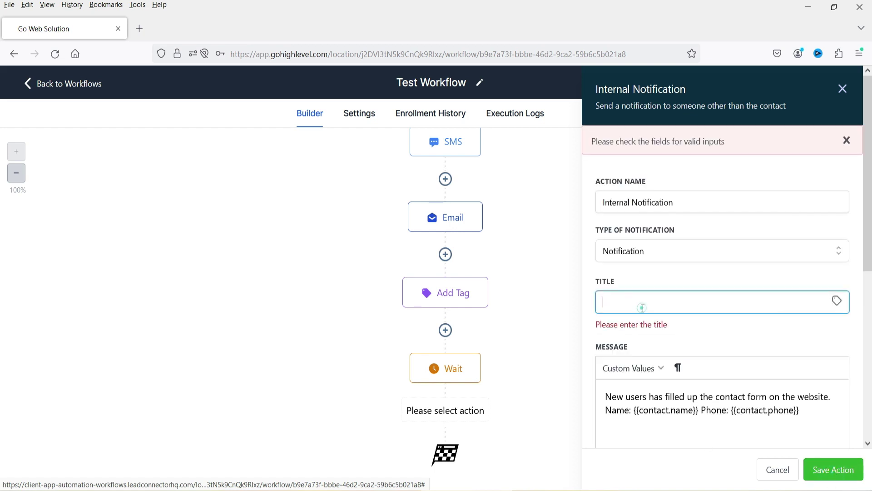
text(New lead)
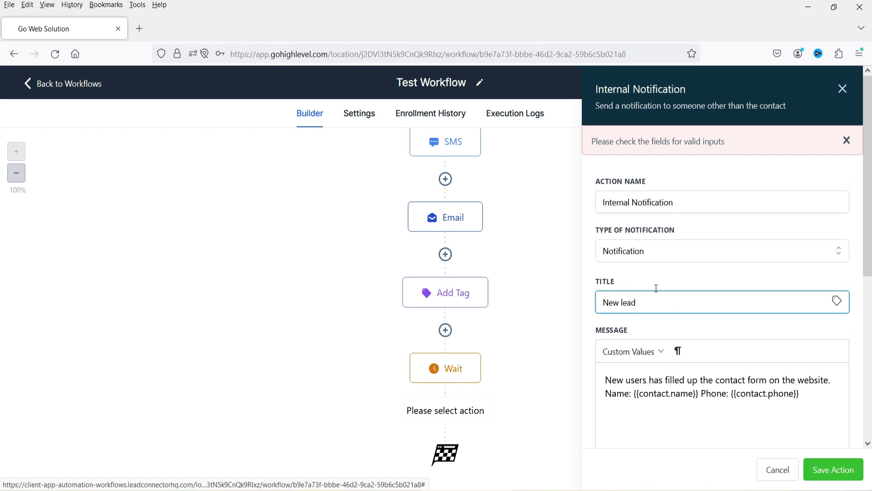
click(846, 141)
Set the notification's redirect page to Contact.
scroll(691, 212, down, 5)
scroll(691, 212, down, 1)
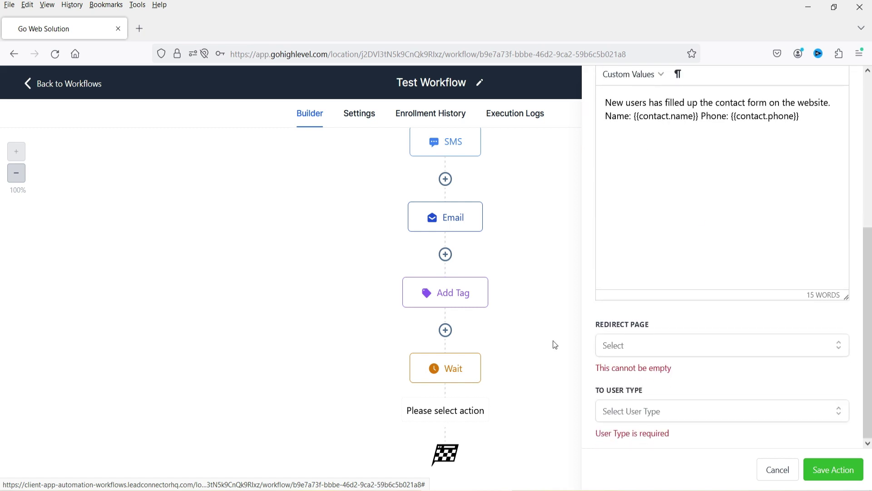
click(672, 348)
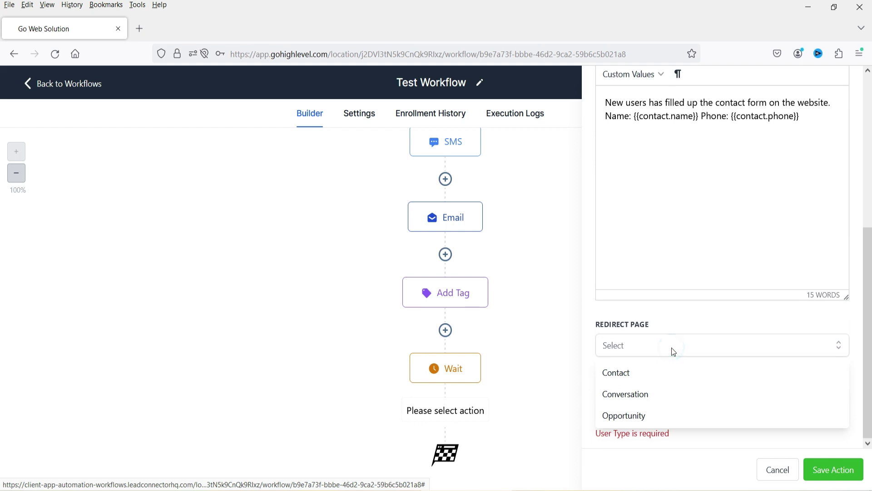
click(653, 373)
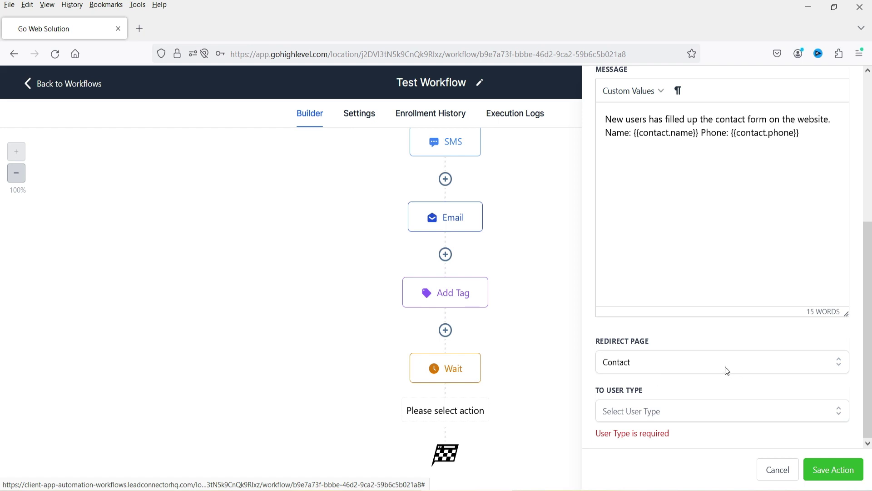
Set the notification's recipient type to Particular User and select the team member who receives it.
click(640, 415)
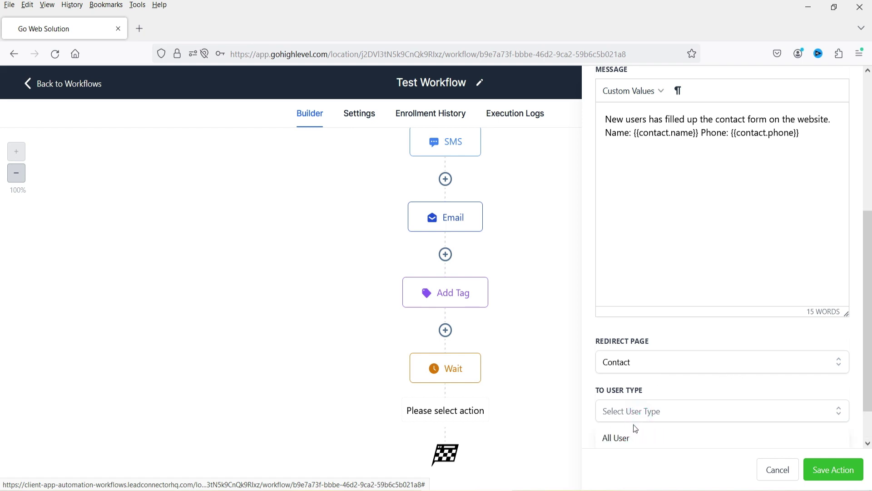
click(619, 391)
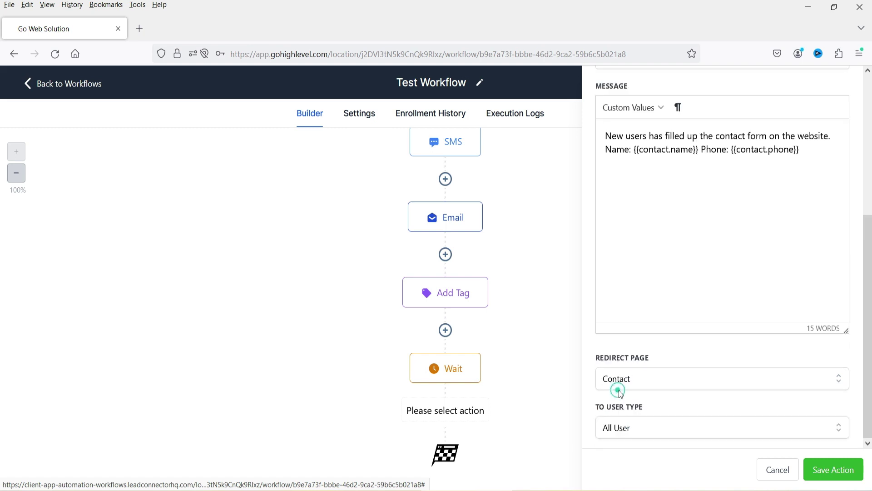
click(643, 428)
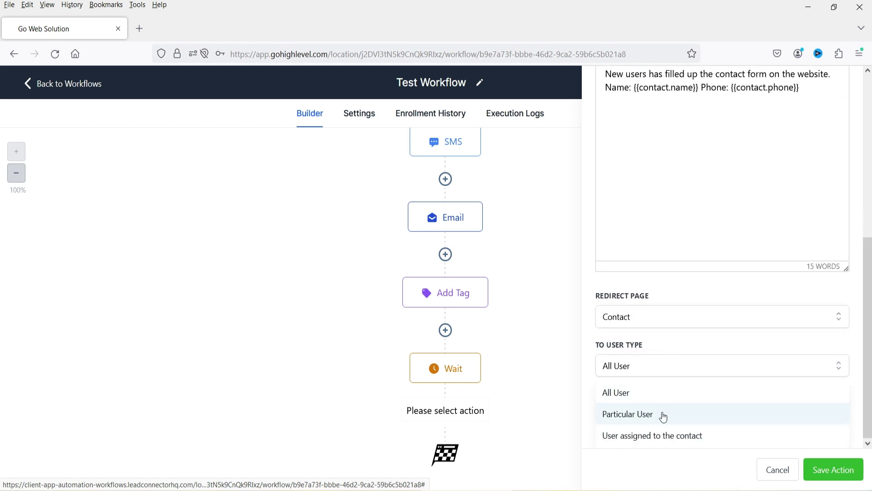
click(664, 417)
click(653, 413)
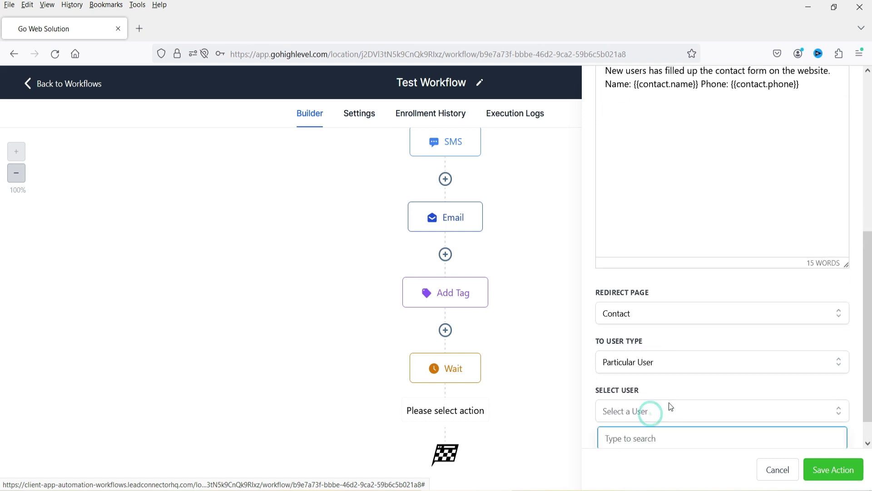
click(662, 437)
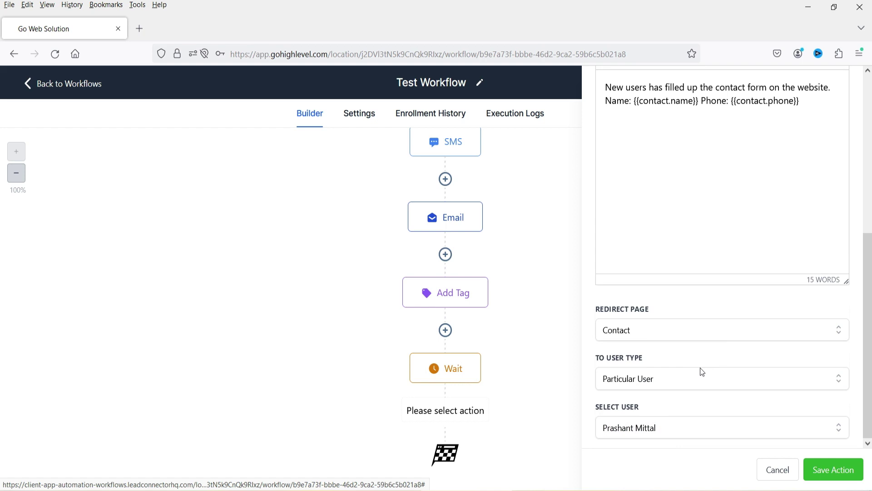
Save the internal notification action and insert an Assign To User action between Add Tag and Wait.
click(826, 471)
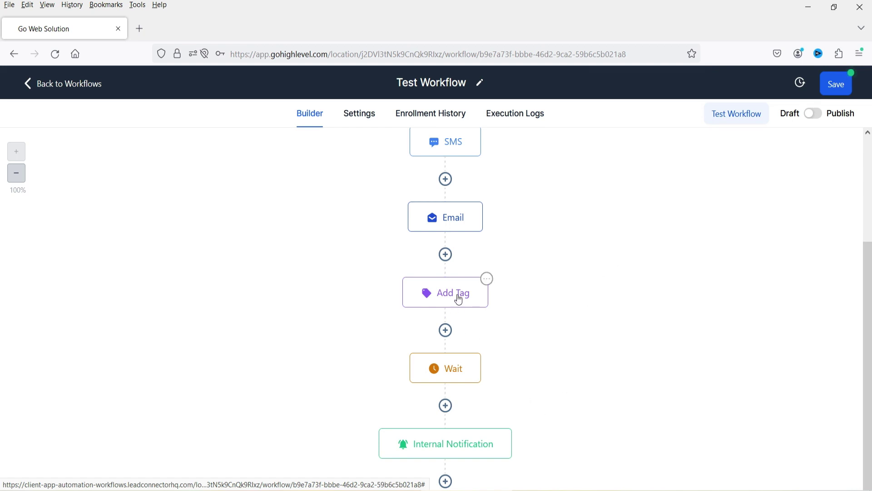
click(446, 334)
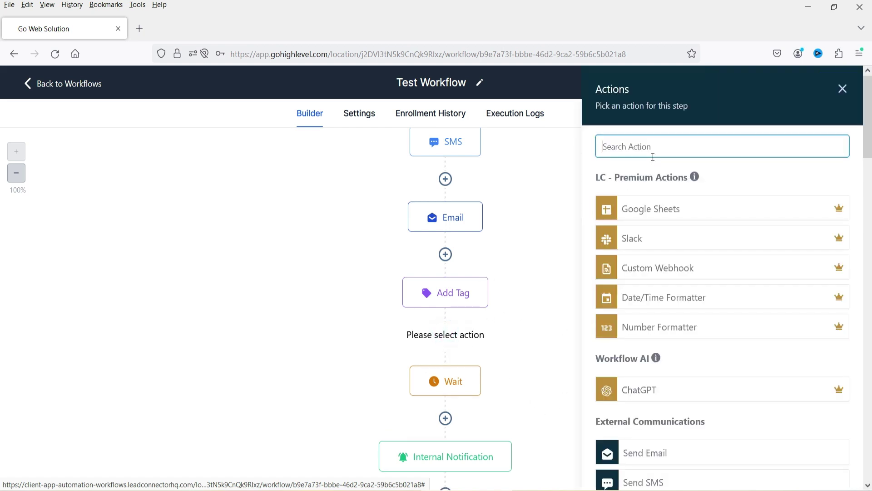
text(user)
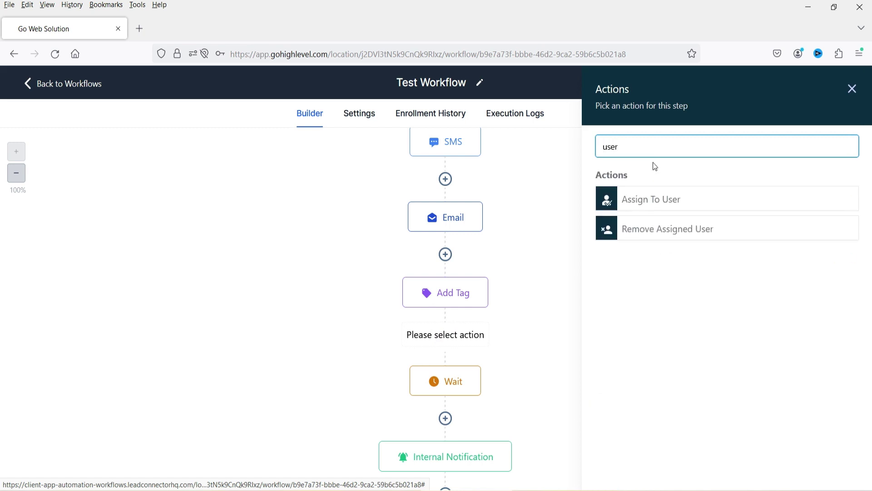
click(642, 198)
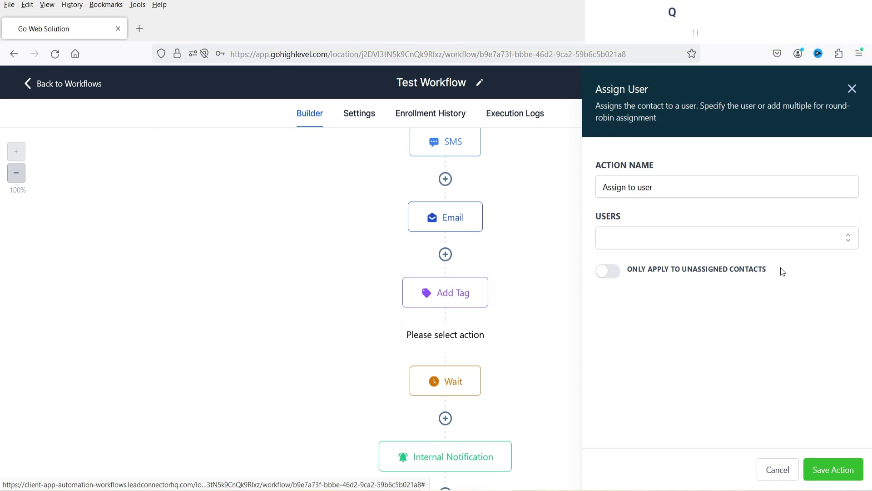
Choose the team member to whom the contact is assigned and save the Assign to user action.
click(650, 241)
click(643, 269)
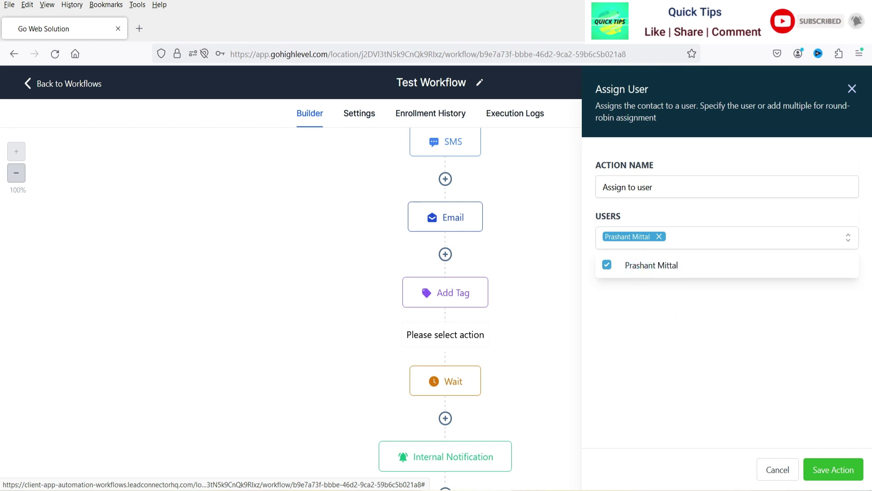
click(670, 323)
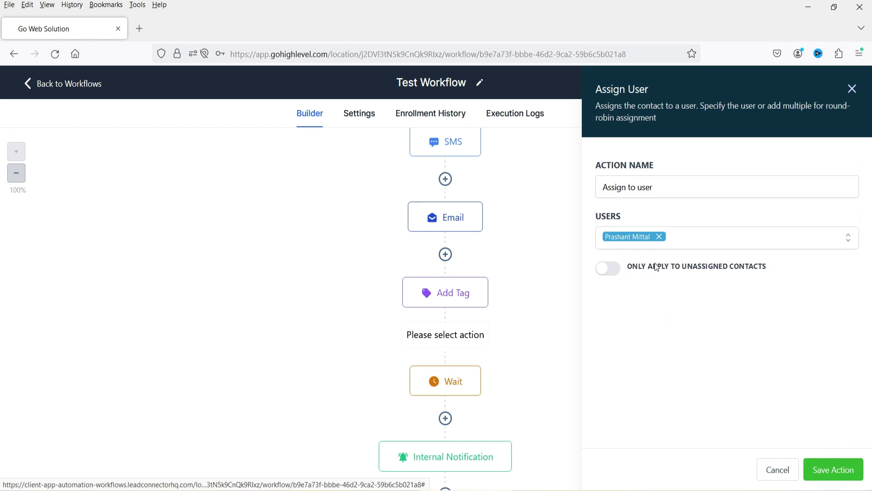
click(833, 473)
Add a Wait action after the Internal Notification and set it to wait for Contact Reply.
scroll(547, 347, down, 3)
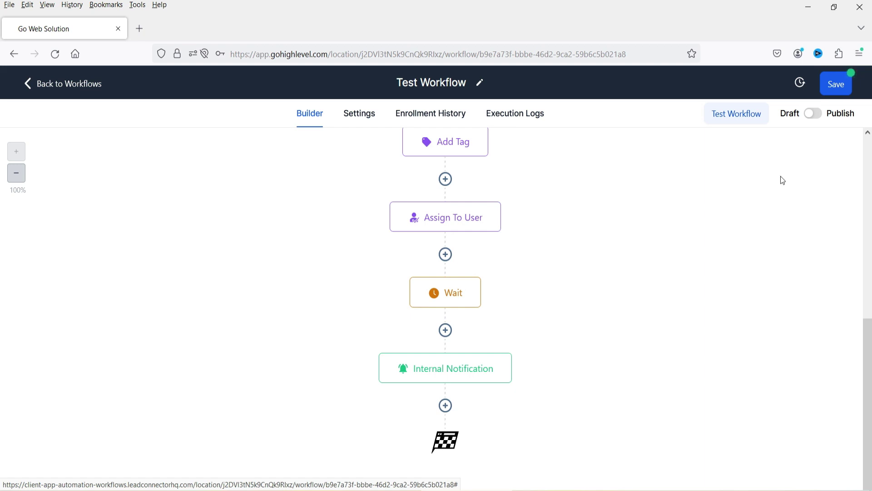
click(446, 405)
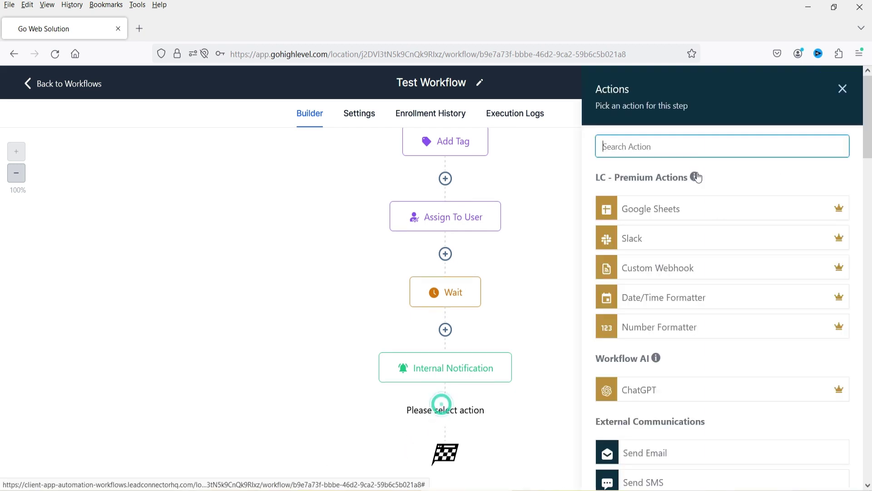
text(wa)
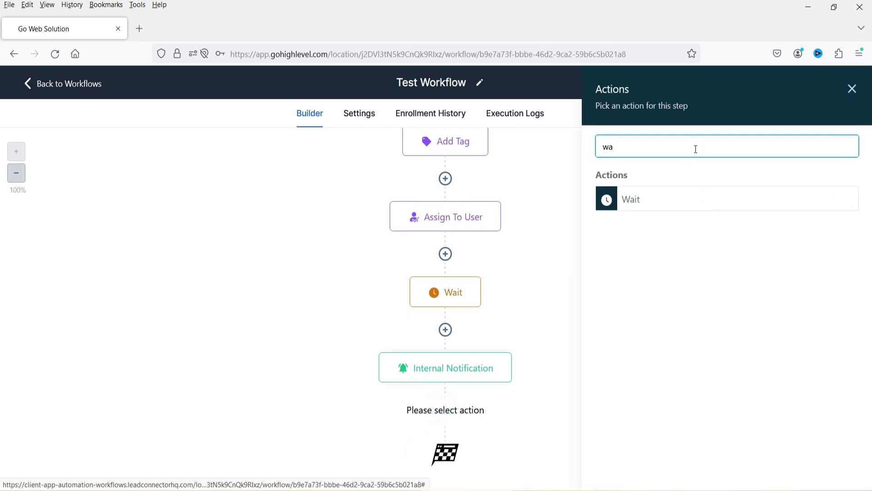
click(643, 198)
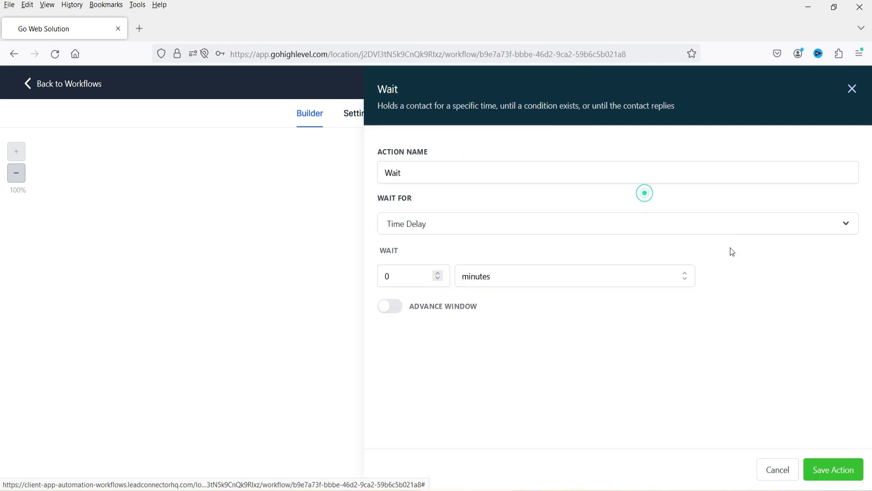
click(432, 232)
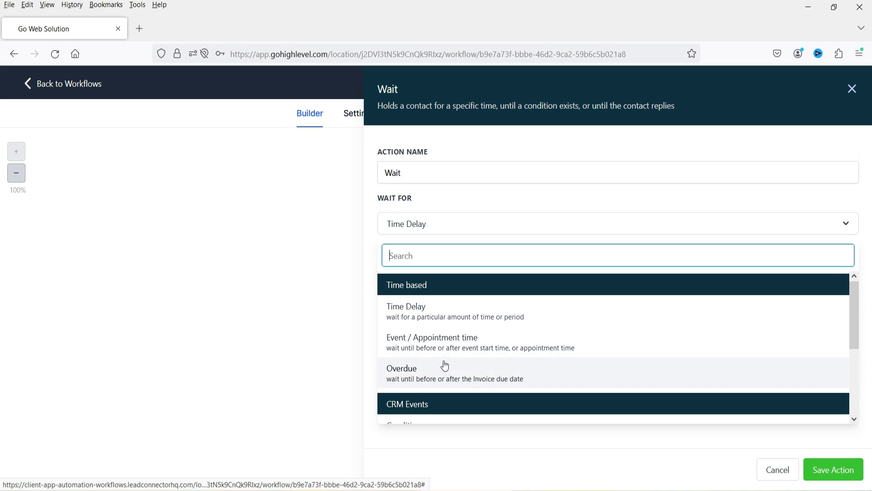
scroll(444, 364, down, 2)
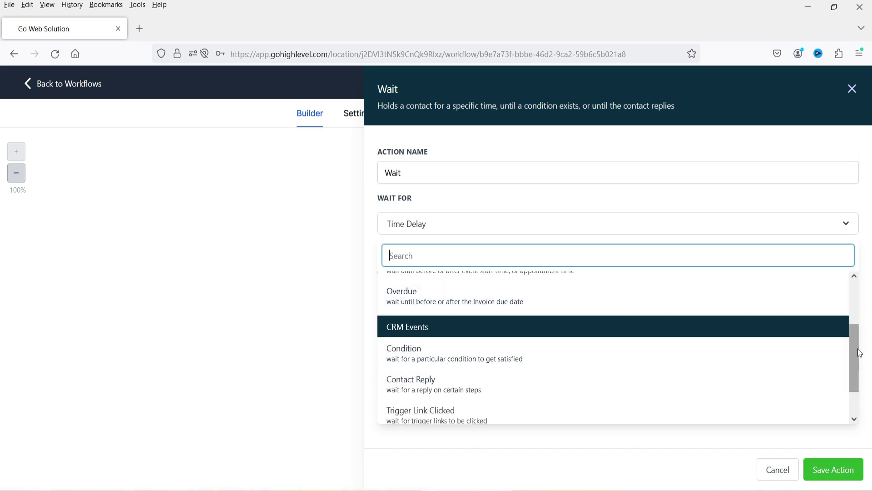
scroll(854, 363, down, 1)
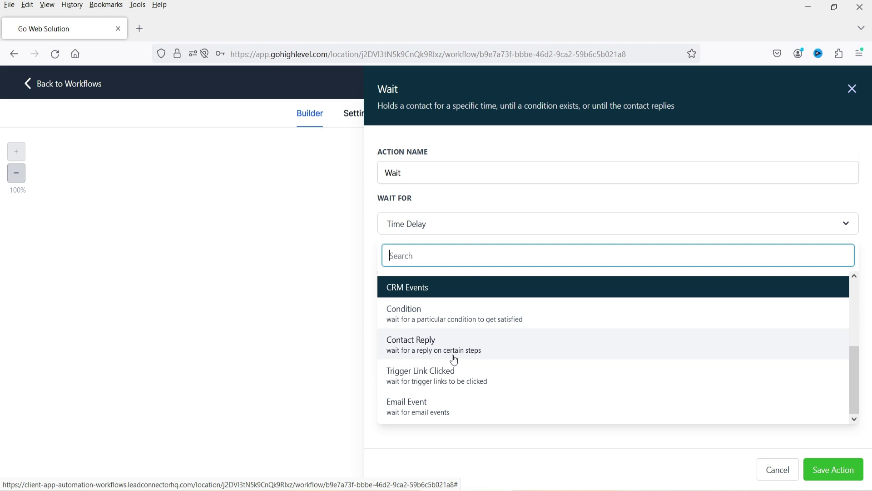
click(434, 352)
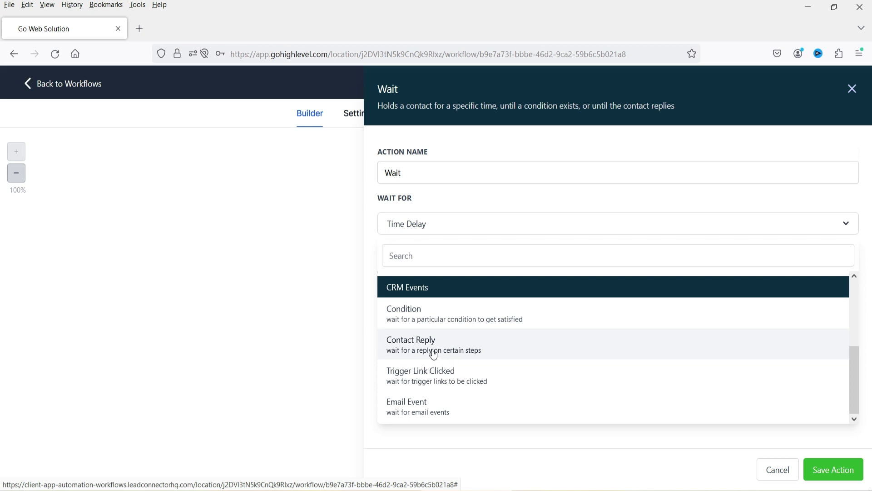
Set the wait's reply-to steps to SMS and Email.
click(446, 281)
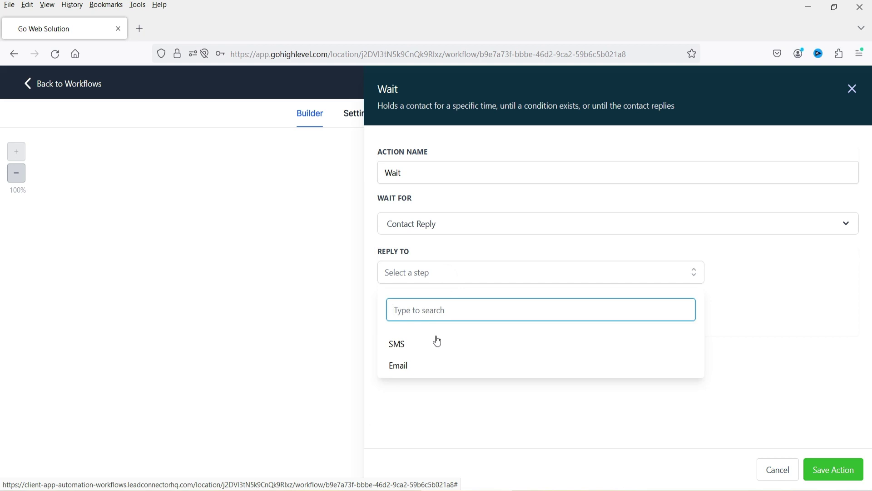
click(414, 344)
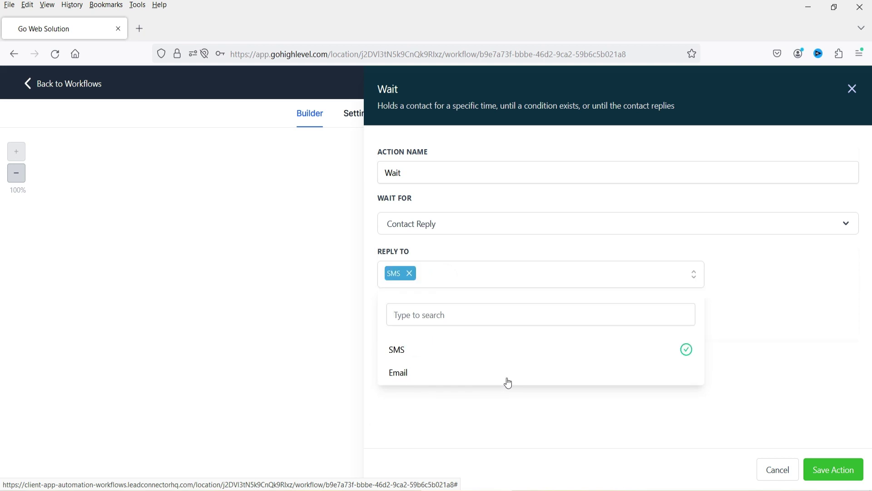
click(508, 383)
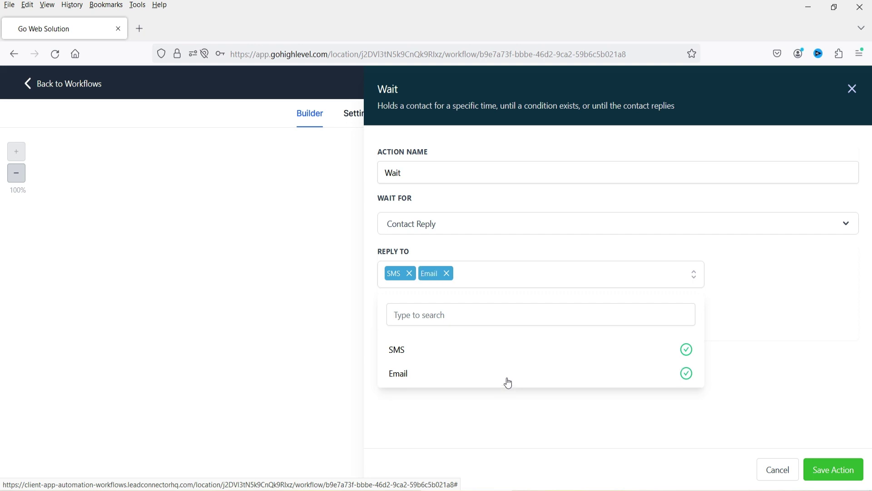
click(497, 418)
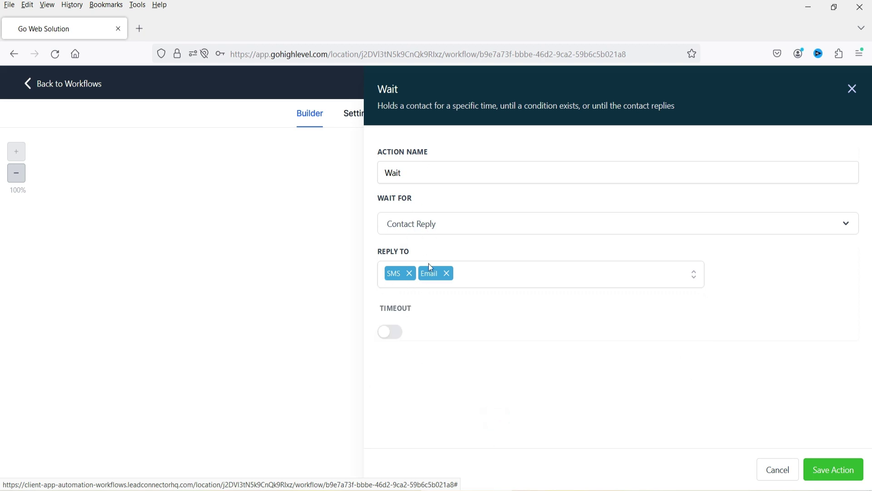
Enable the wait's timeout, set it to 1 day, and save the action.
click(390, 332)
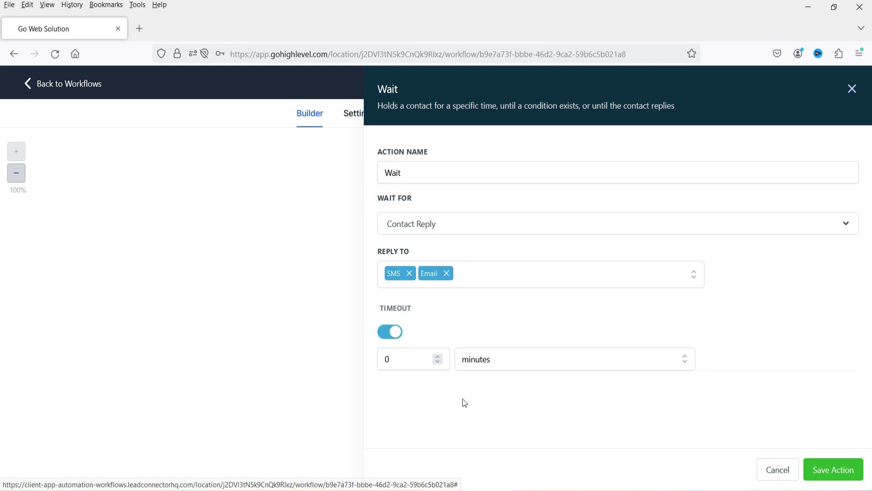
click(525, 365)
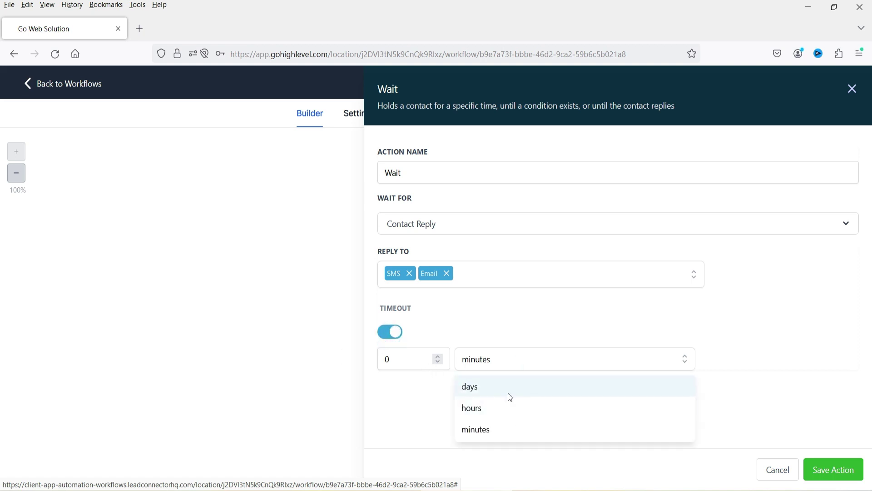
click(508, 390)
click(413, 360)
text(1)
click(841, 473)
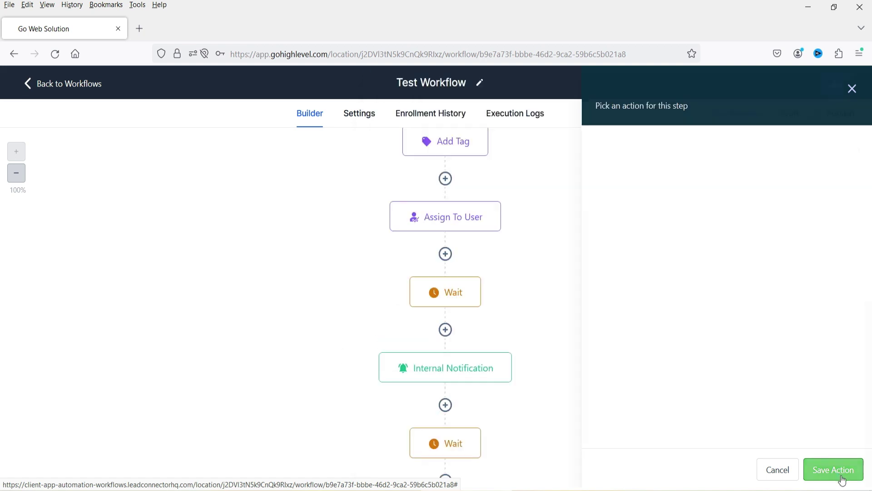
Add an If / Else action after the last Wait and name the condition "Contact Replied".
scroll(748, 292, down, 2)
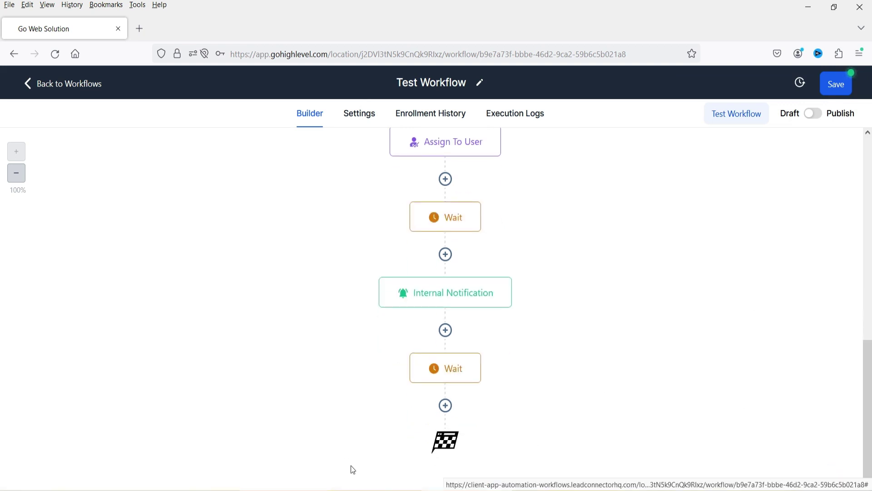
click(445, 406)
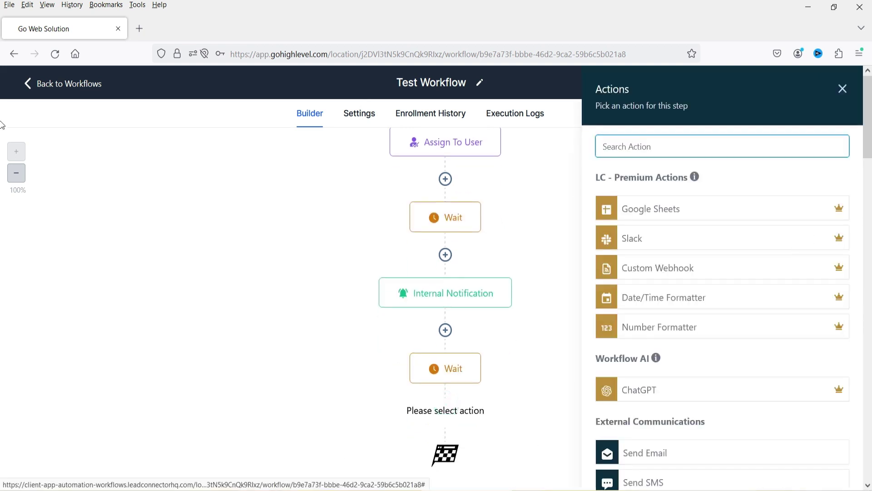
scroll(729, 276, down, 10)
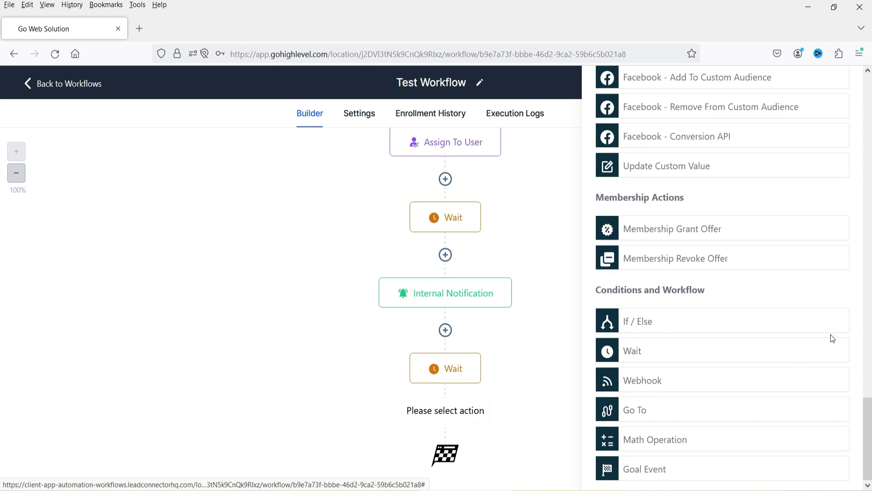
click(648, 322)
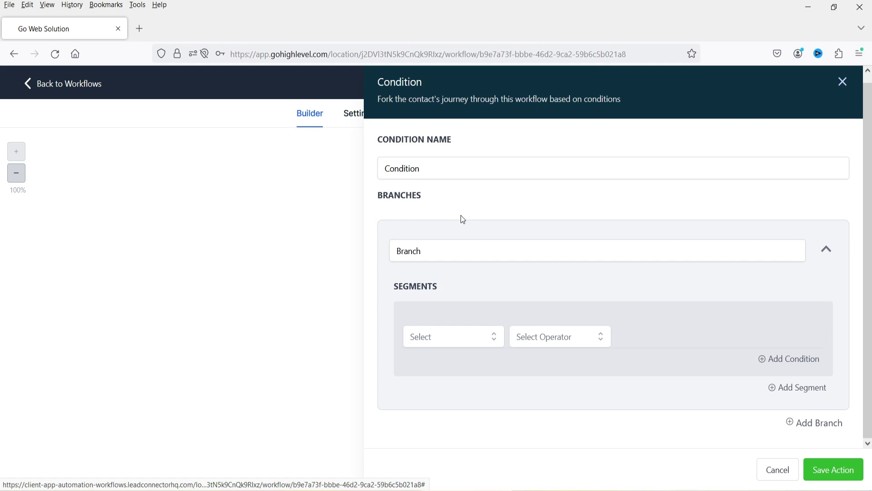
key(Tab)
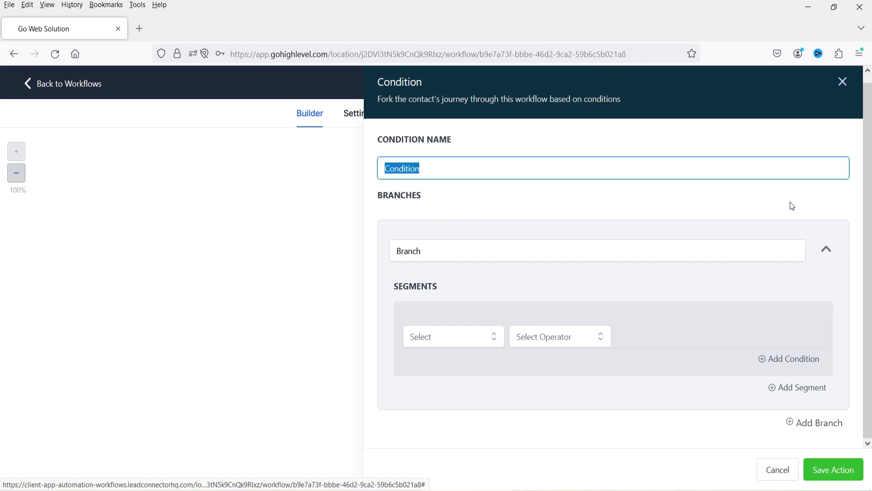
text(Contact Replied)
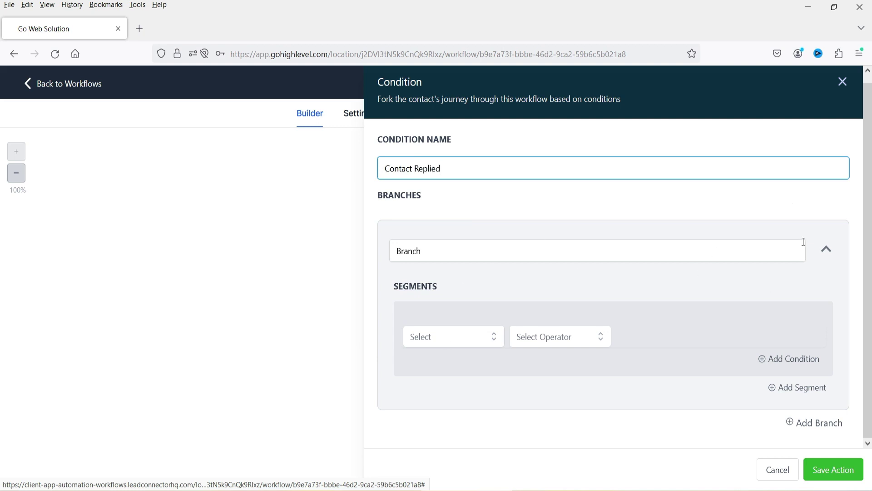
Set the branch's segment to the Contact Reply condition "Contact replied" with value True, and save the action.
click(447, 337)
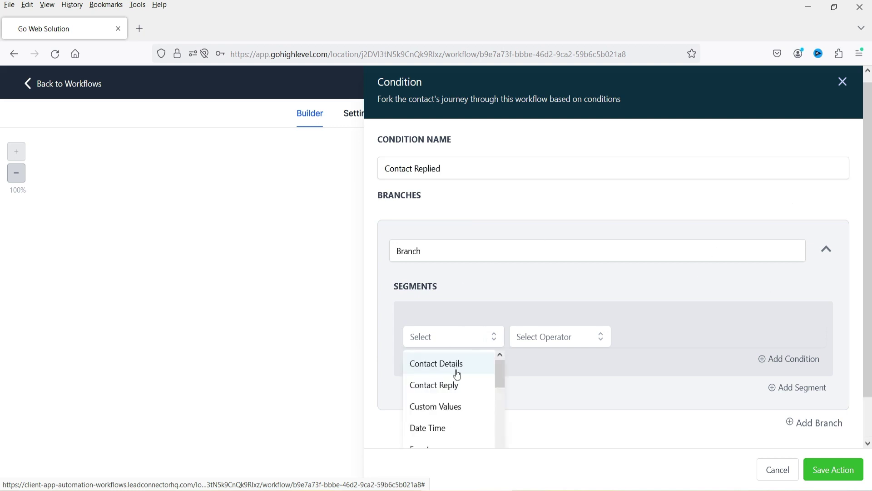
click(457, 393)
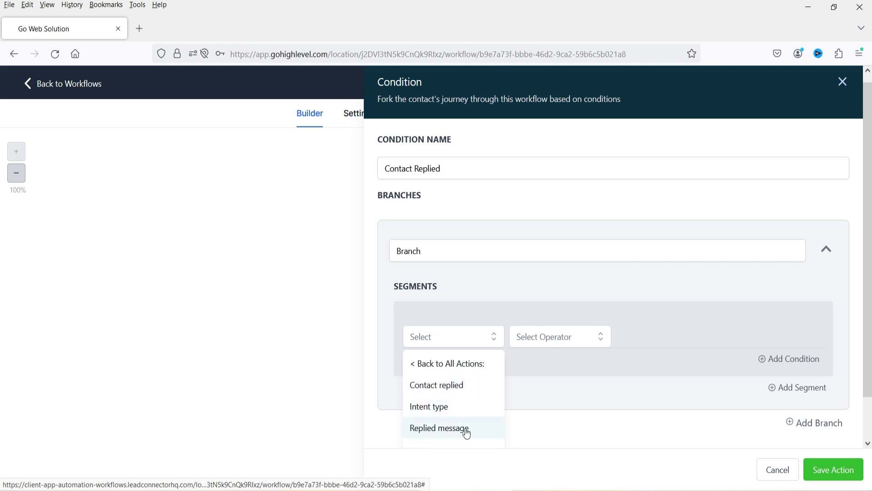
click(451, 384)
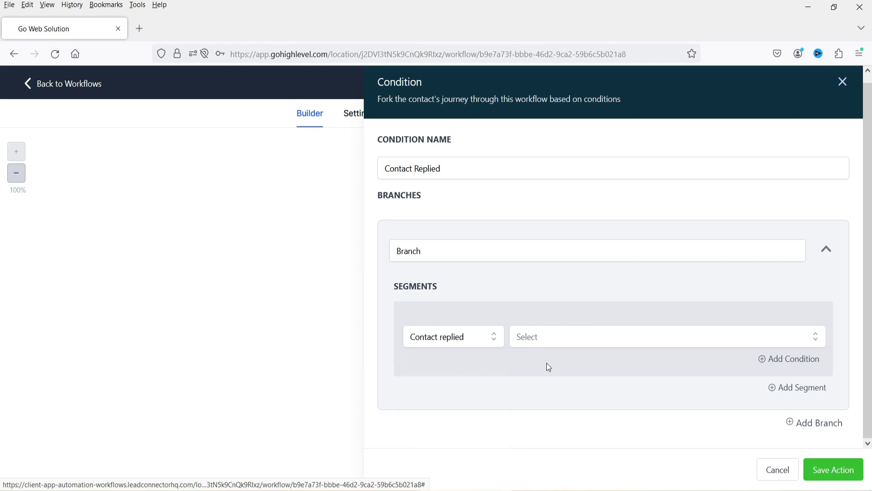
click(548, 336)
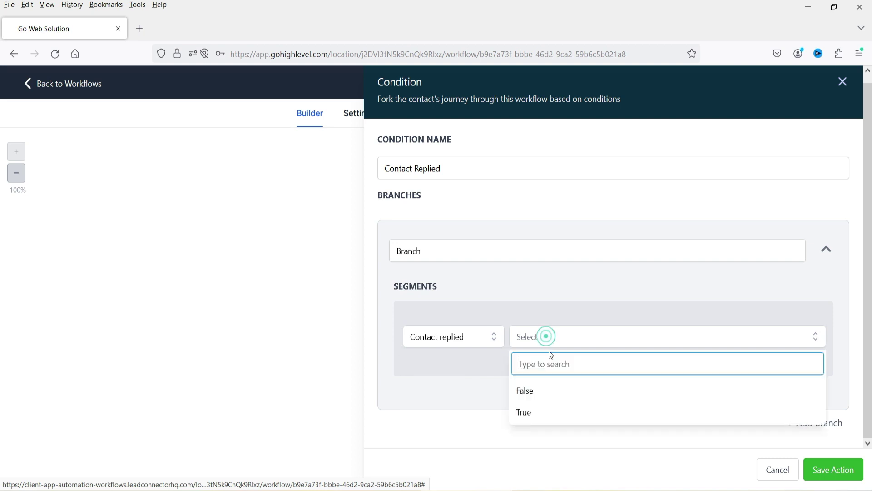
click(556, 413)
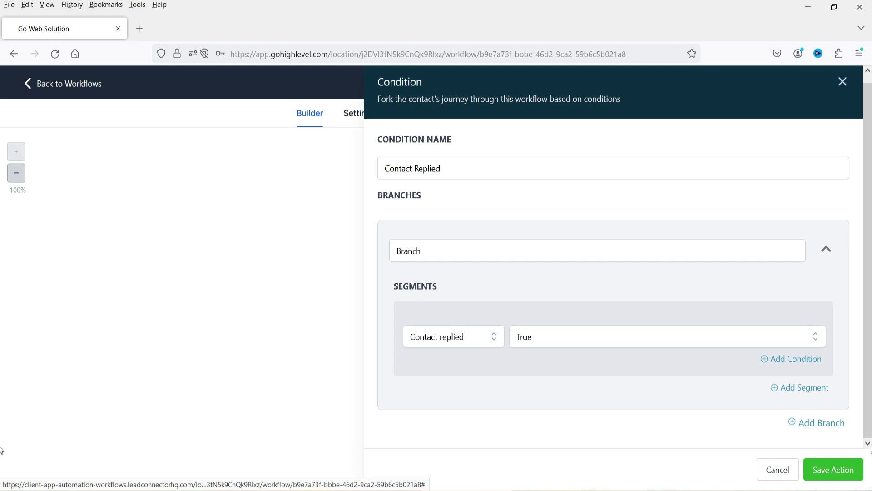
click(838, 470)
Rename the Contact Replied condition's branch to "Yes" and save the change.
scroll(745, 318, down, 3)
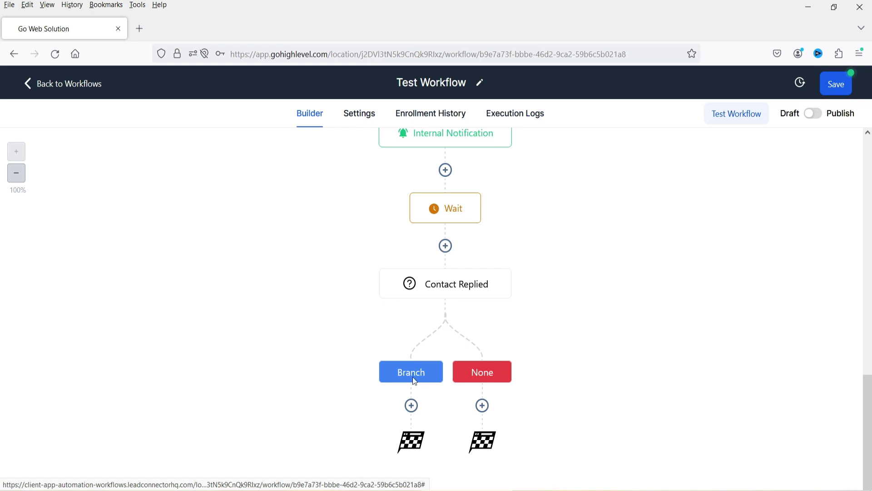
click(449, 288)
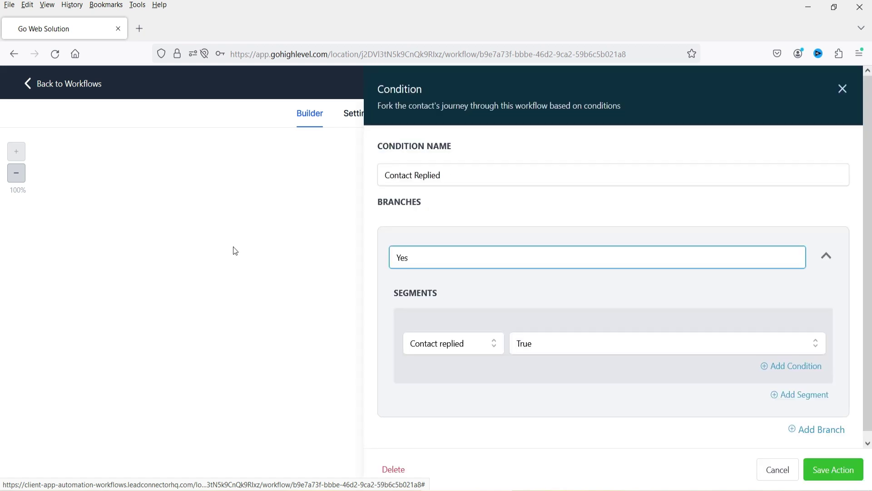
click(831, 470)
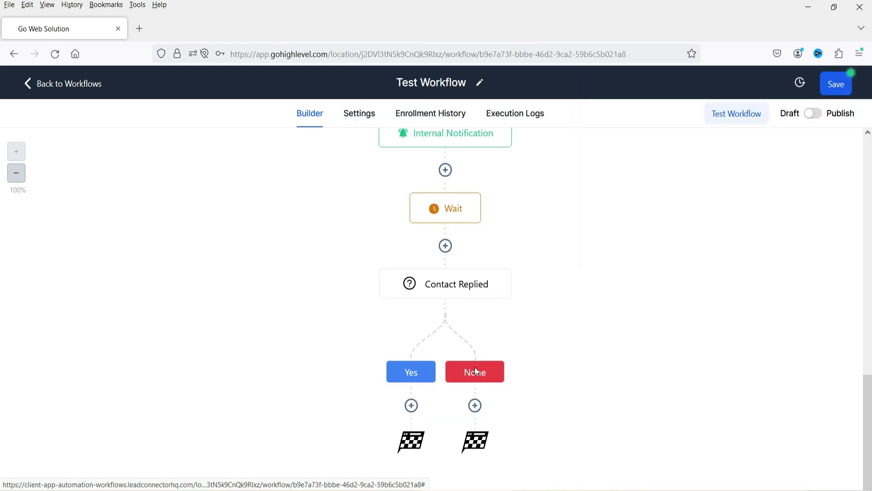
Add an SMS to the Yes branch reading "Thank you for your reply. I have added 10% discount coupon for you." and save it.
click(411, 405)
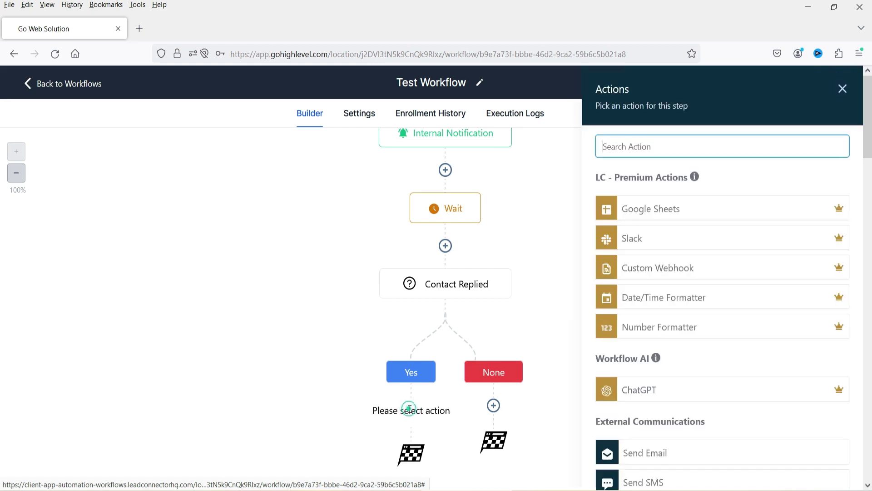
scroll(789, 237, down, 5)
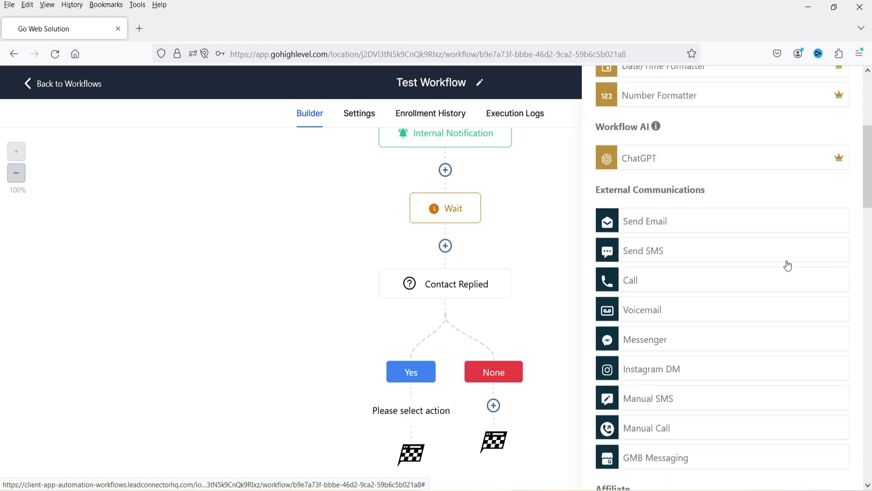
click(746, 257)
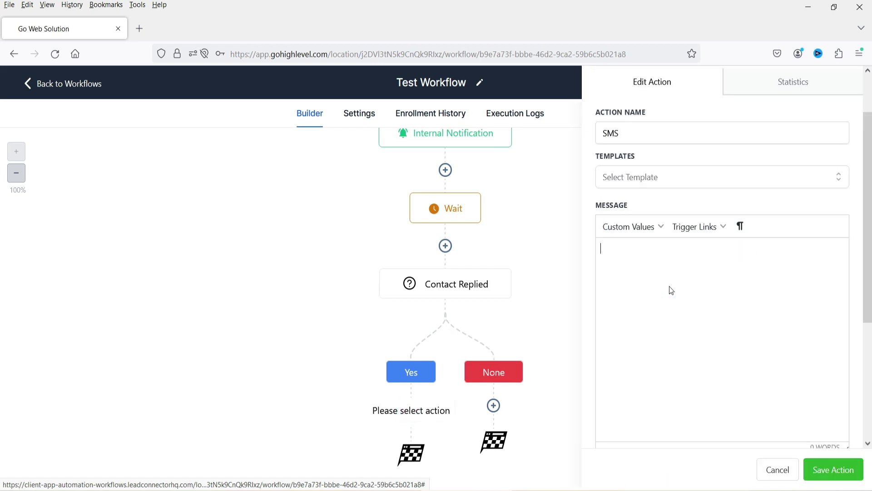
text(Thank you  for your reply.)
key(Return)
text(I have added 10% discount coupon for you.)
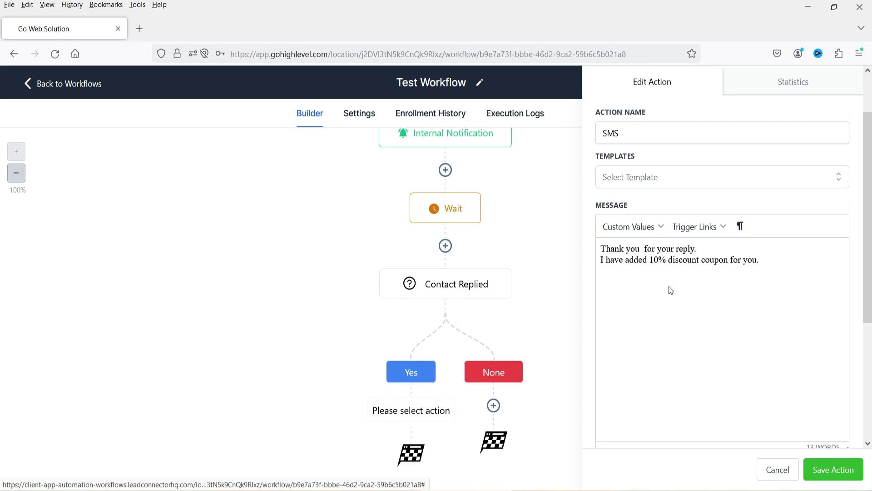
click(835, 471)
In the Yes branch's SMS, replace "added" with "created", append "Do you want me to send it now?" and save the action.
scroll(615, 299, down, 2)
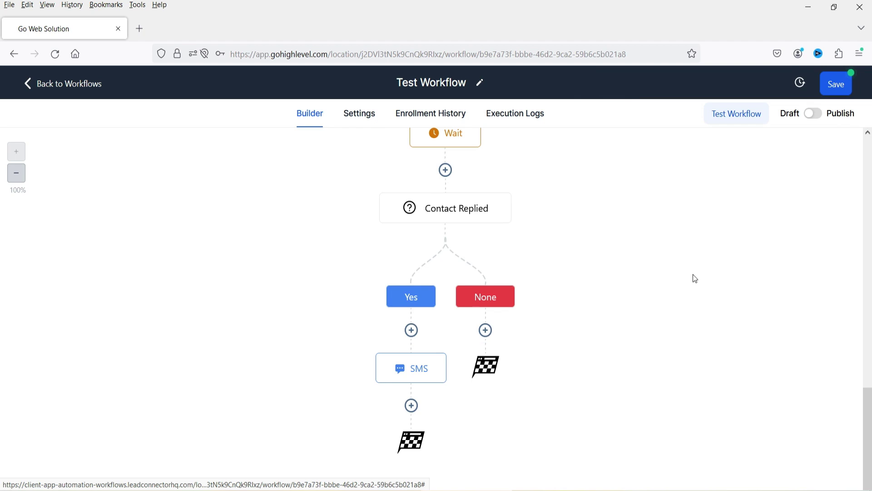
click(415, 368)
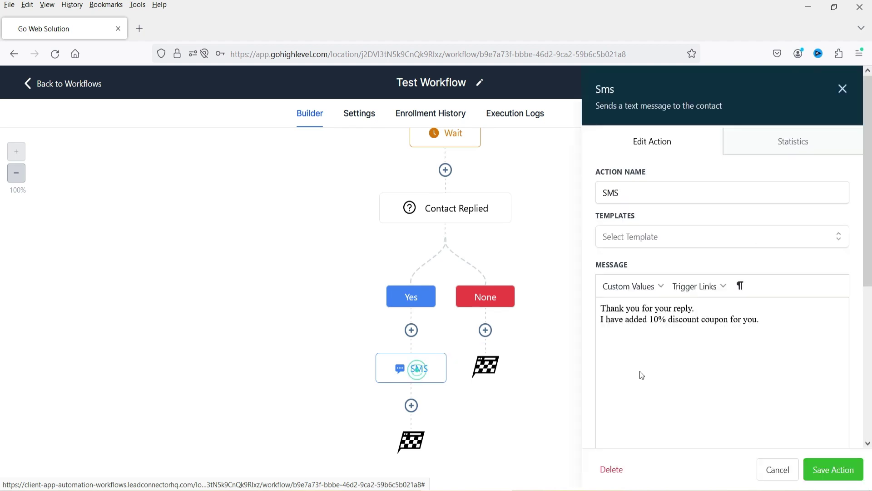
double_click(649, 317)
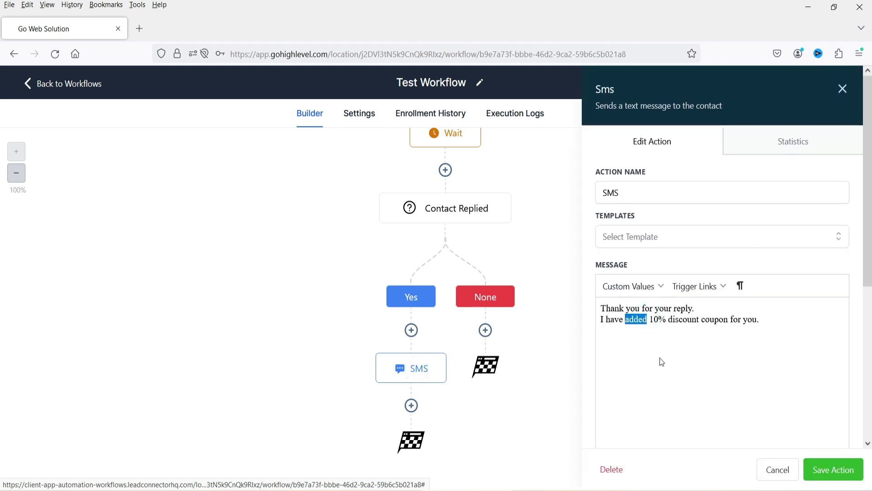
text(created)
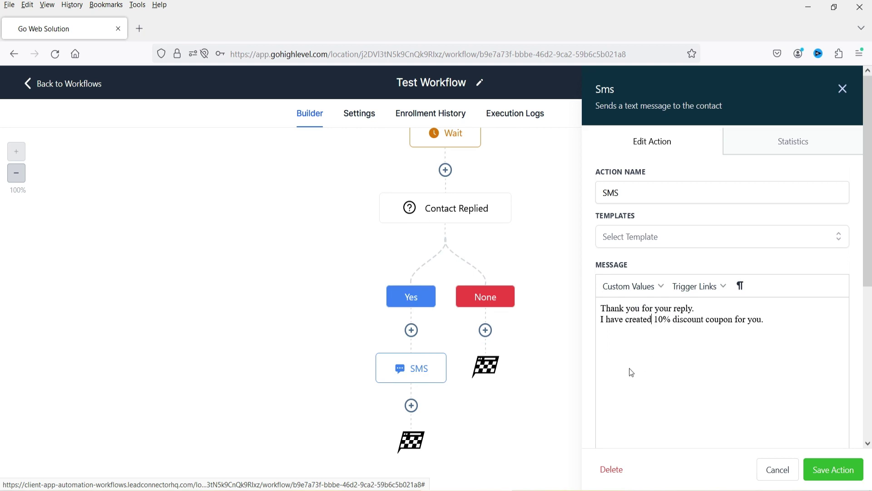
click(816, 358)
text(Do you want me to send )
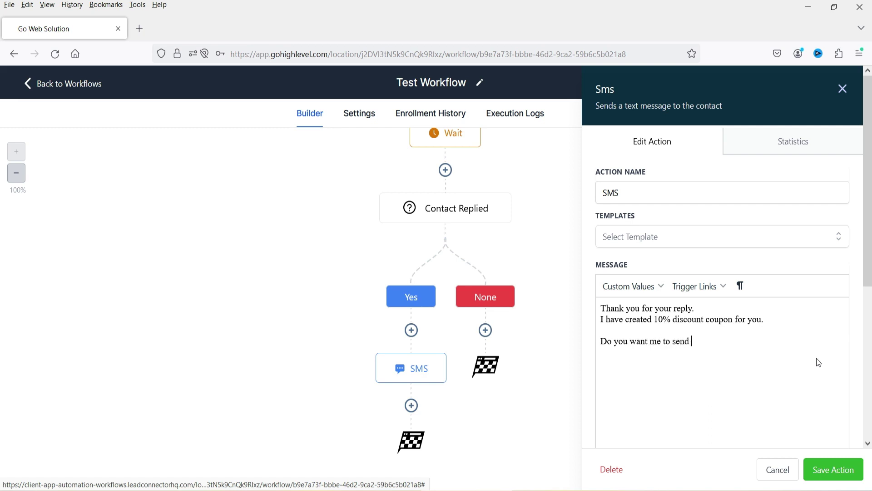
text(it now?)
click(833, 472)
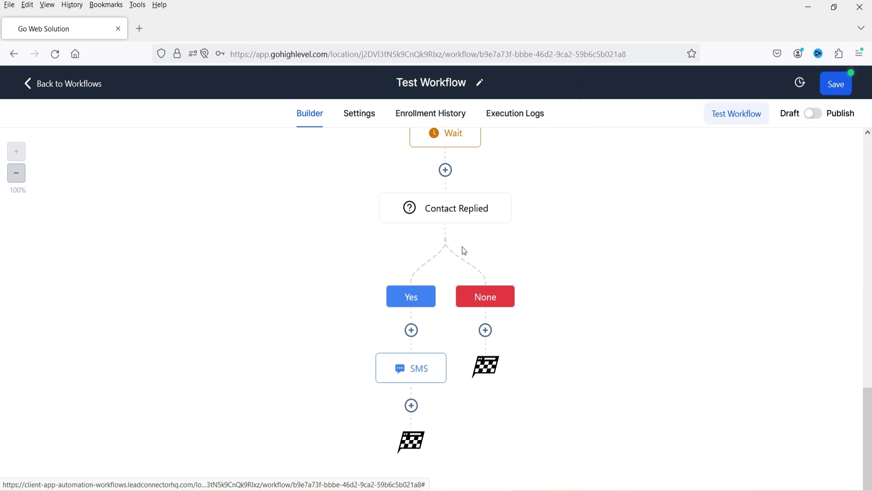
Add an If / Else action after the Yes branch's SMS, naming the condition "Send Coupon" and its branch "Yes".
click(411, 405)
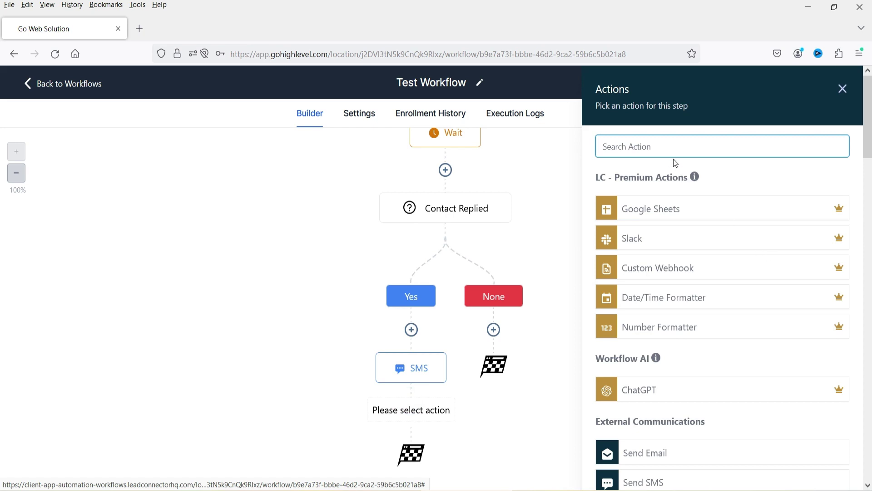
scroll(717, 237, down, 15)
click(648, 326)
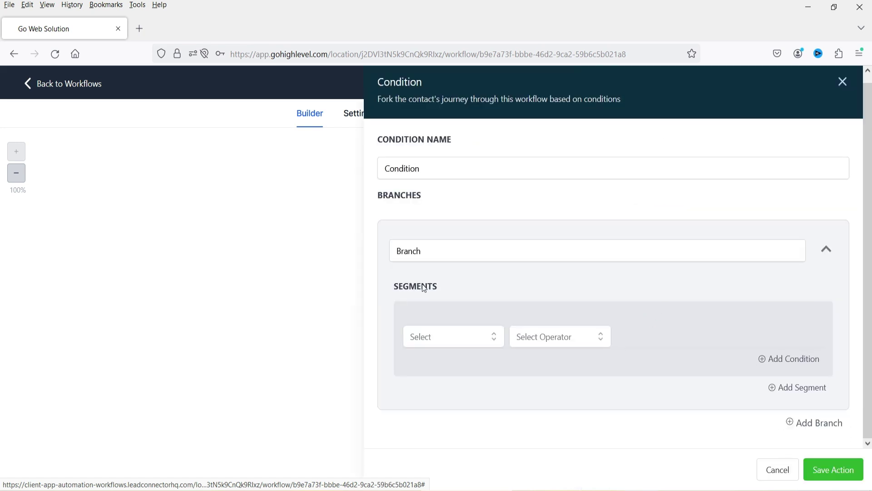
click(434, 336)
click(441, 170)
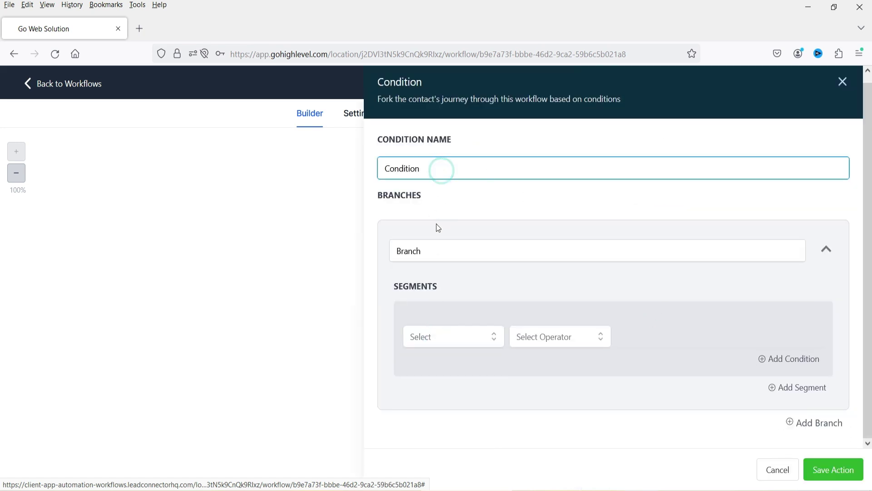
double_click(432, 169)
text(Se)
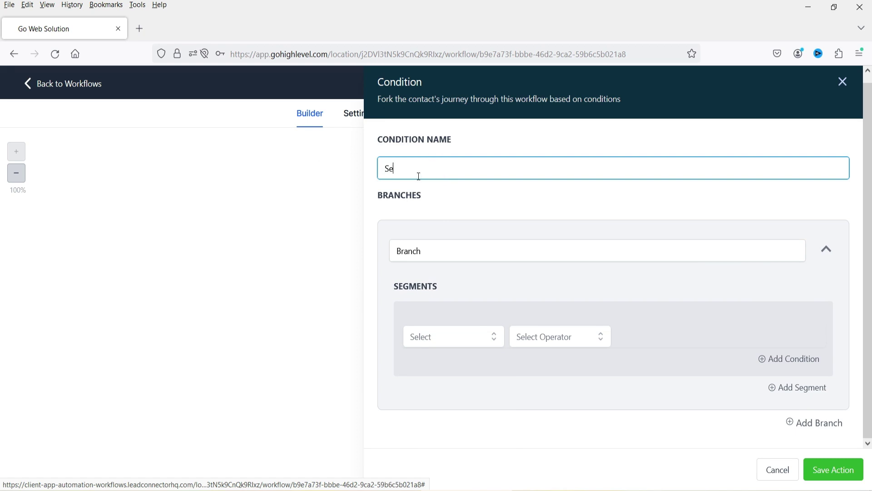
text(nd Coupon)
click(457, 250)
text(Yes)
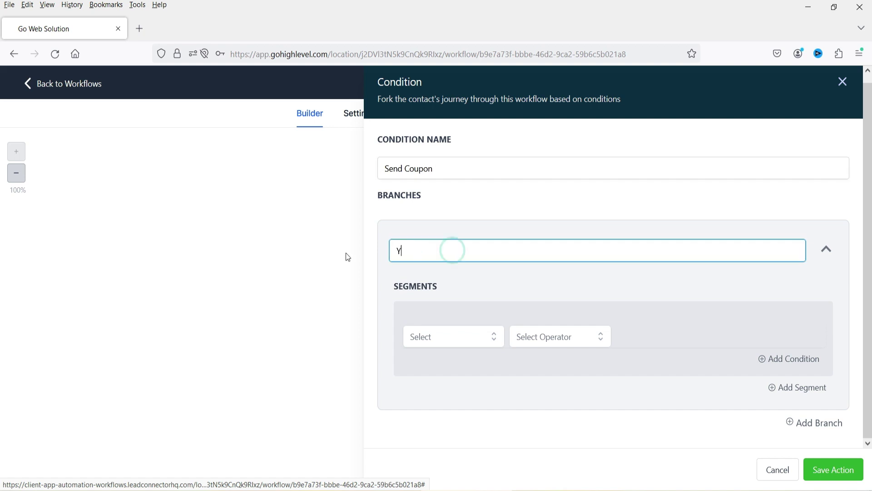
Set the Yes branch's segment to the Contact Reply condition "Intent type" Is "Positive/Yes".
click(425, 336)
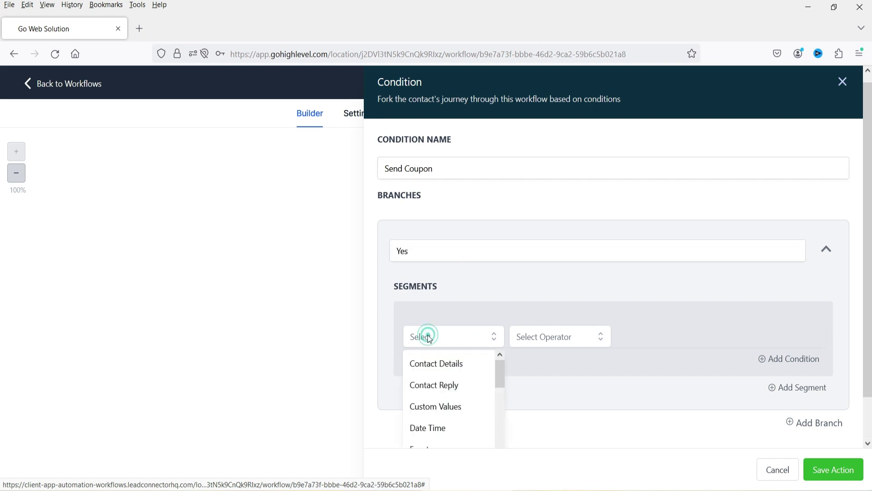
click(431, 383)
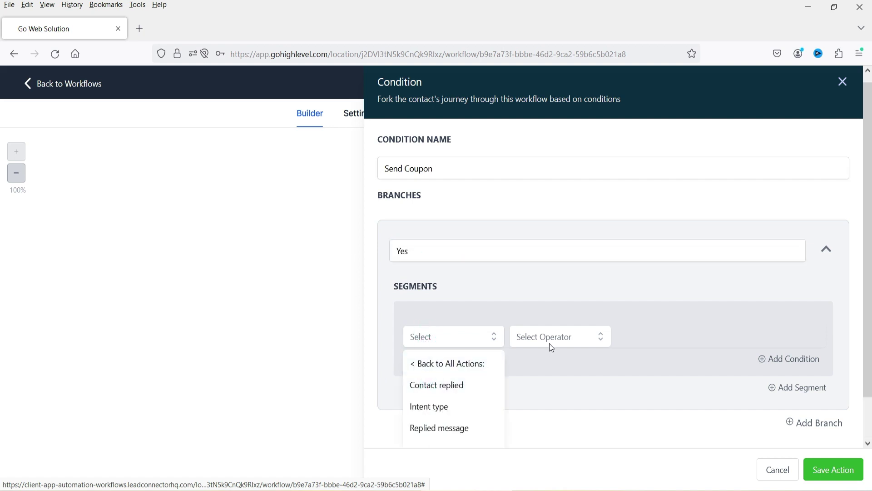
click(442, 407)
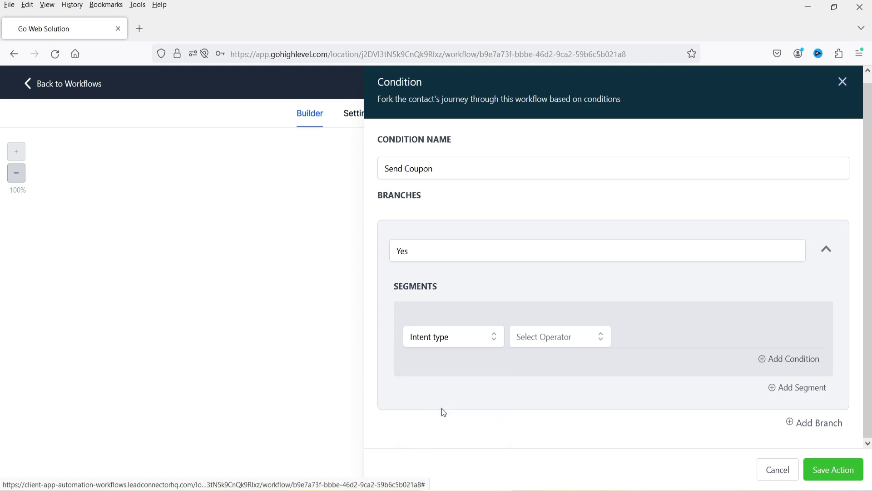
click(552, 337)
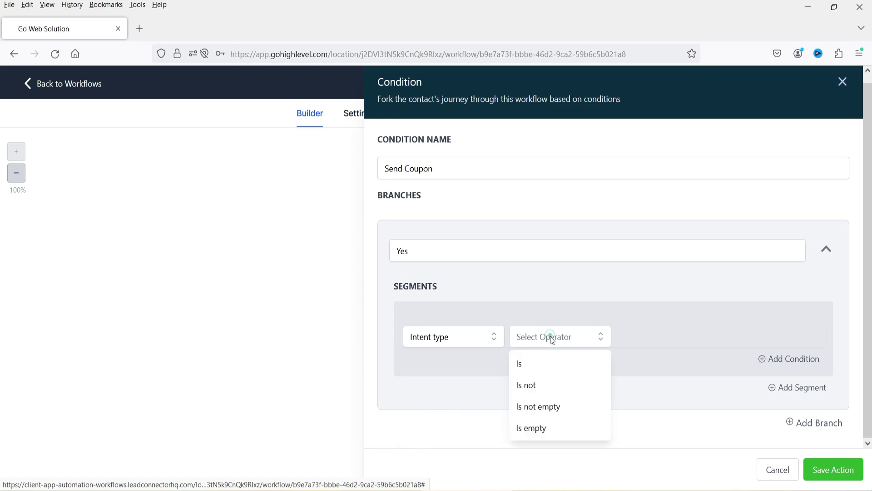
click(554, 372)
click(668, 337)
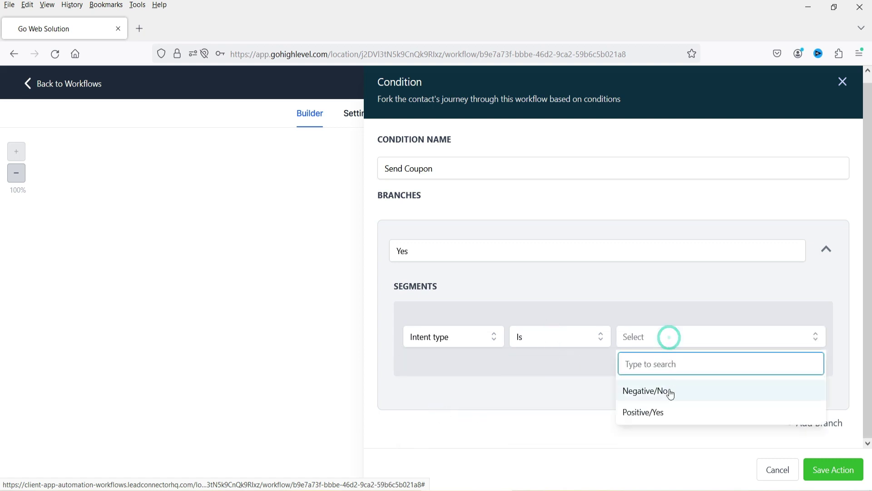
click(666, 413)
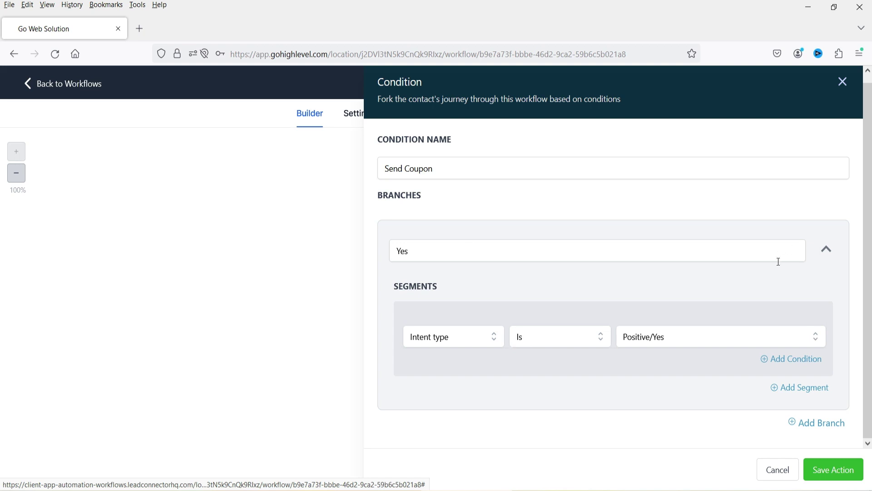
Add a second branch to the Send Coupon condition and name it "No".
click(820, 422)
scroll(591, 268, down, 5)
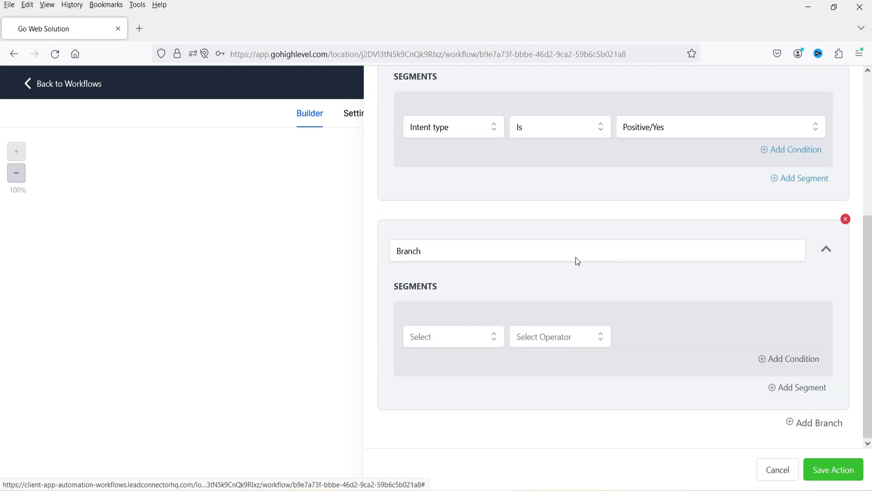
double_click(435, 251)
scroll(415, 225, up, 5)
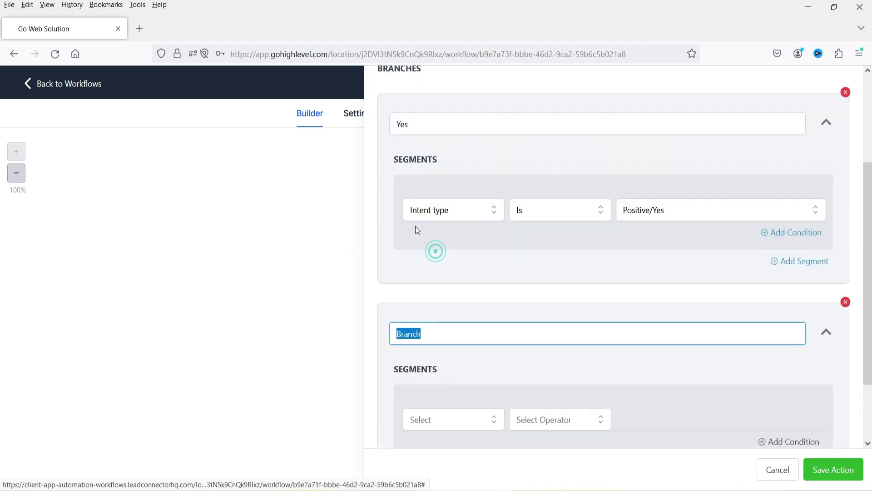
scroll(444, 284, down, 3)
text(No)
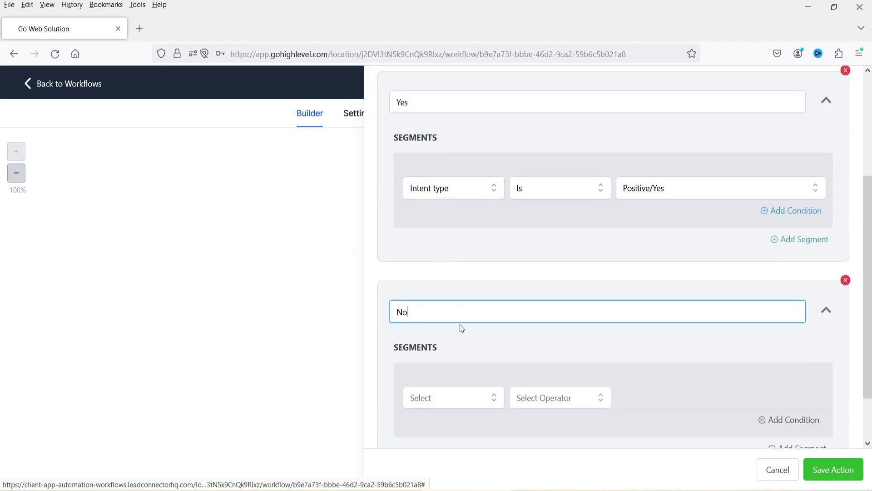
Set the No branch's segment to the Contact Reply condition "Intent type" Is "Negative/No", and save the action.
scroll(459, 324, down, 2)
click(420, 344)
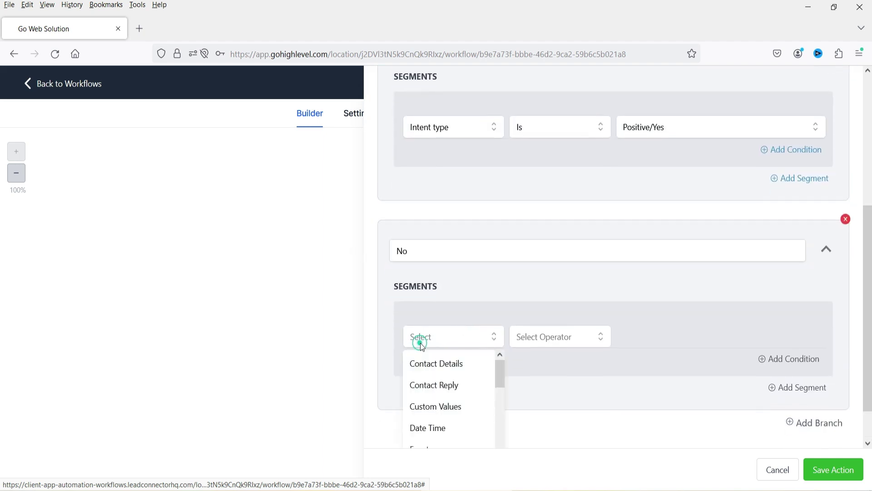
click(431, 387)
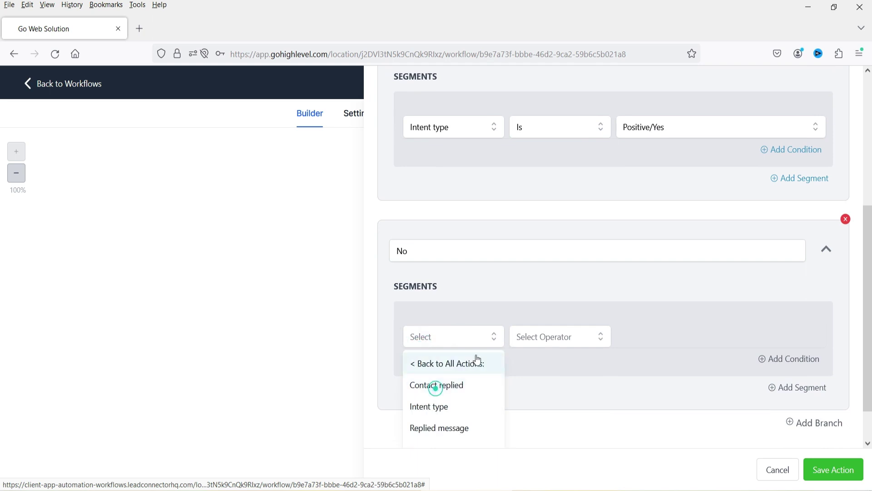
click(445, 408)
click(554, 339)
click(545, 371)
click(654, 335)
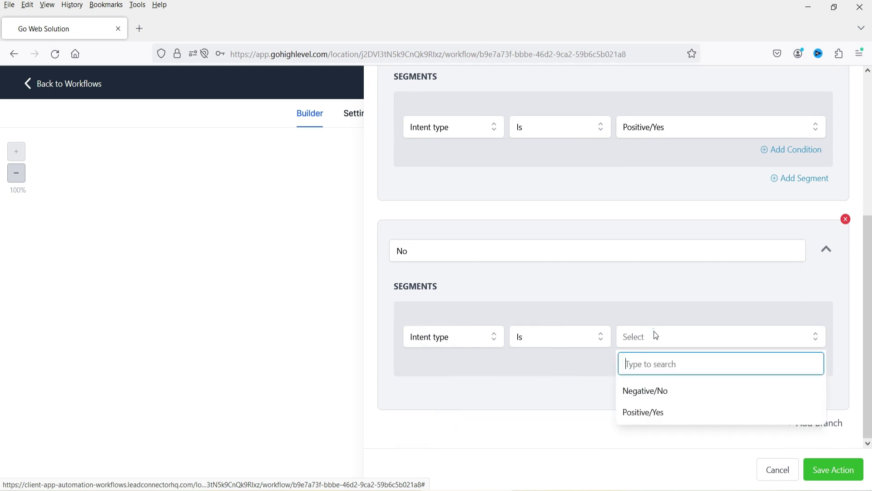
click(654, 390)
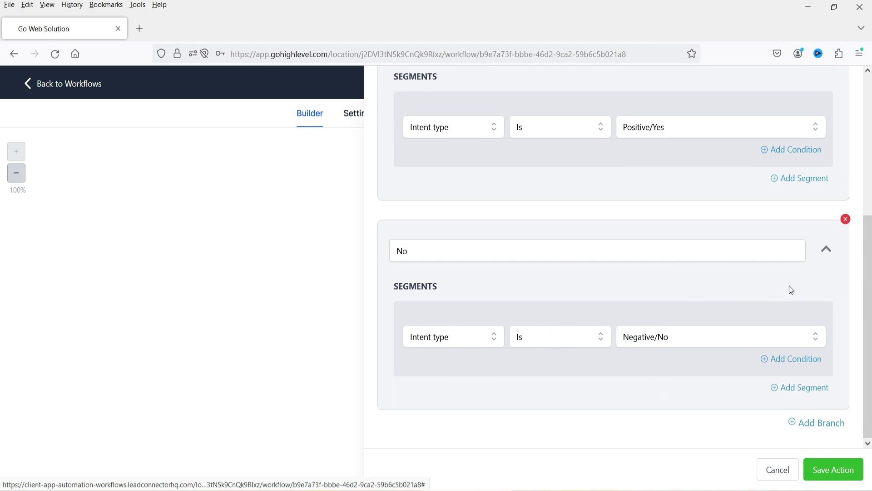
click(833, 469)
Add an SMS to Send Coupon's Yes branch reading "Here is your coupon Code." with "PARAM" on the following line, and save the action.
scroll(645, 300, down, 3)
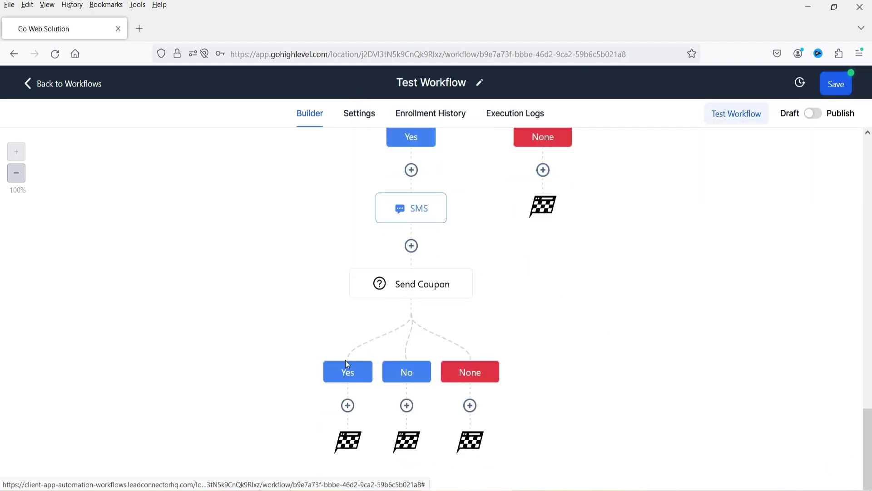
click(348, 404)
scroll(752, 270, down, 3)
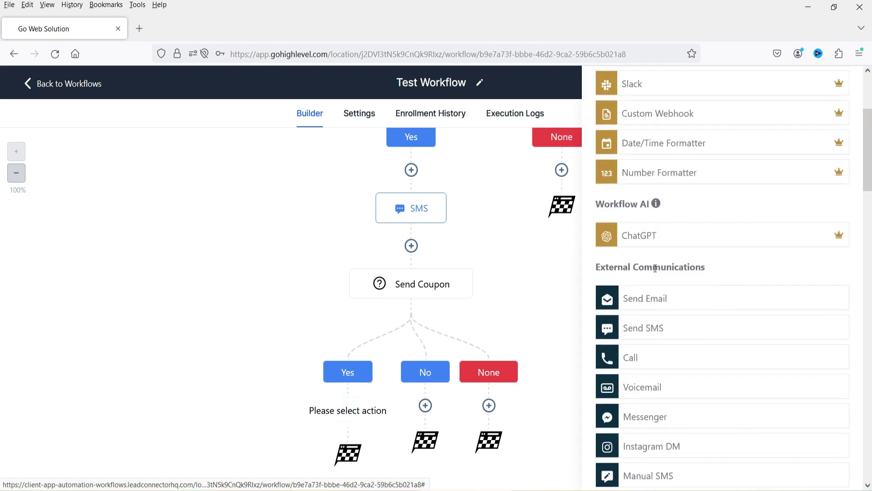
click(671, 332)
click(641, 284)
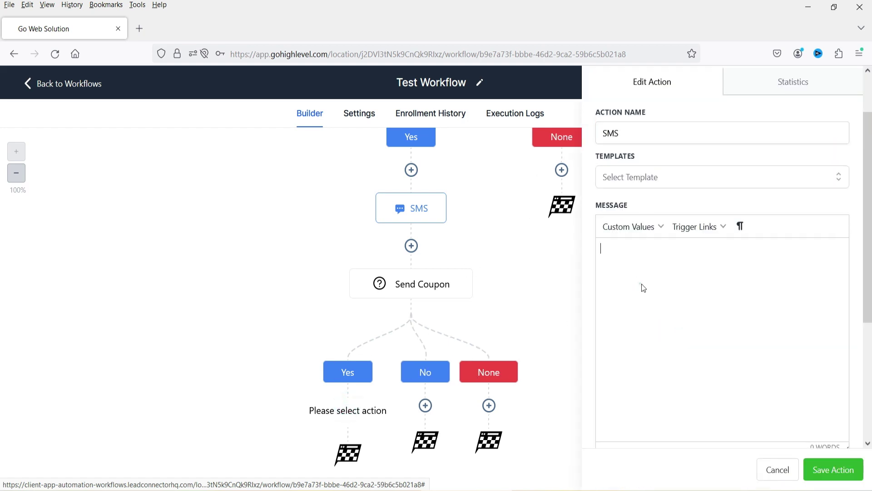
text(Here is your coupon Code.)
key(Return)
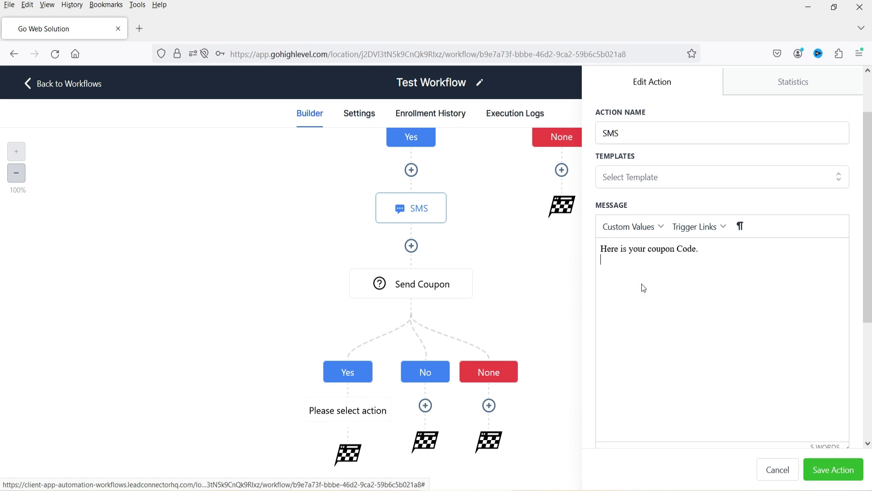
text(PARAM)
click(833, 470)
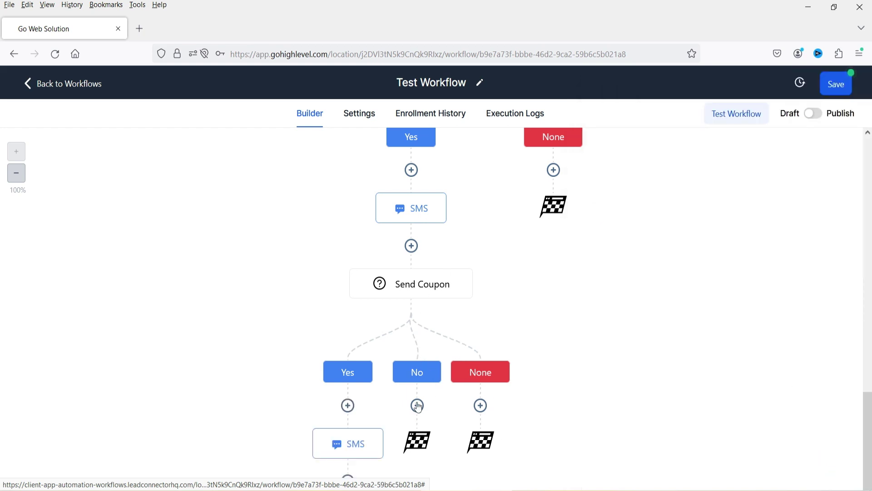
Add an SMS to Send Coupon's No branch reading "Thank you for choosing Param Freelance." and save the action.
click(417, 405)
scroll(762, 304, down, 3)
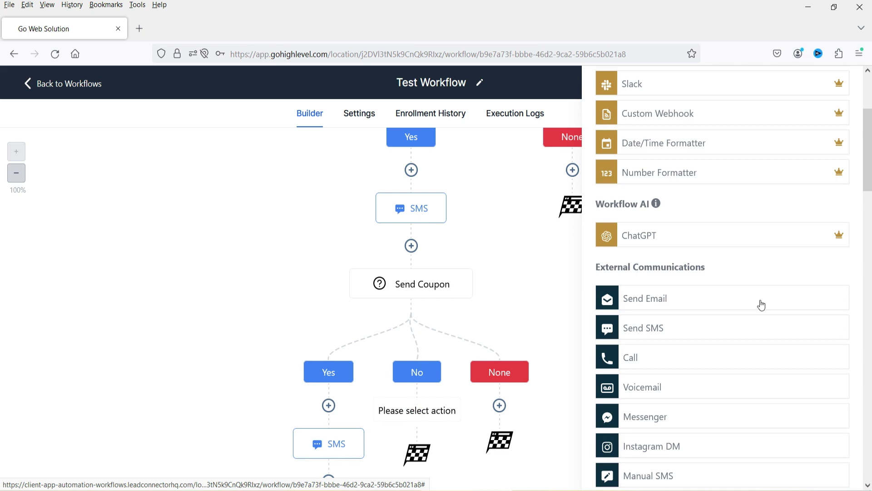
click(660, 330)
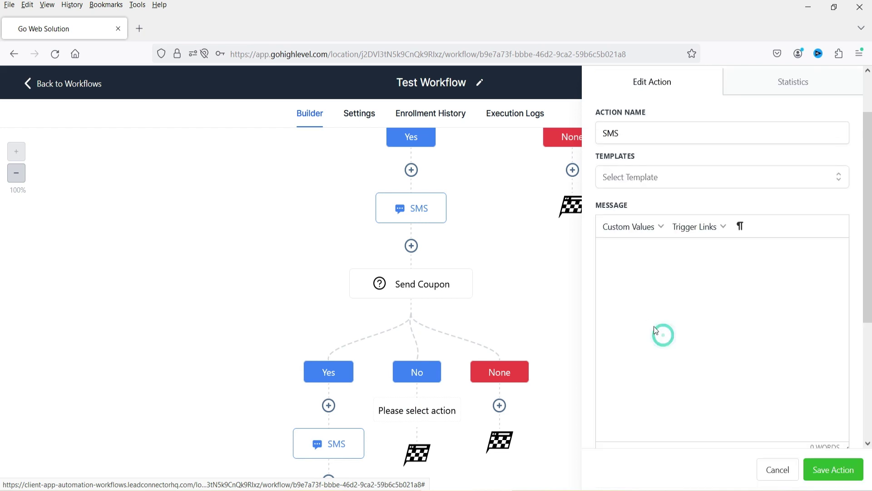
text(Thank you for choosing Param Freelance.)
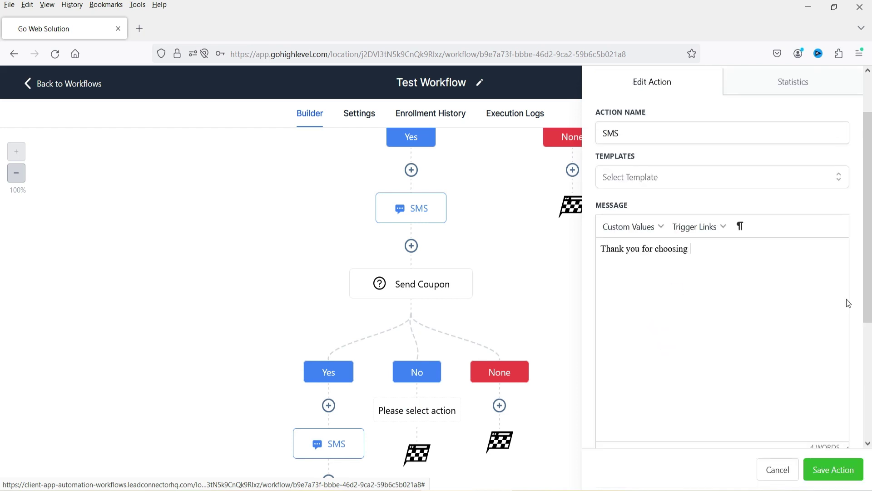
click(828, 472)
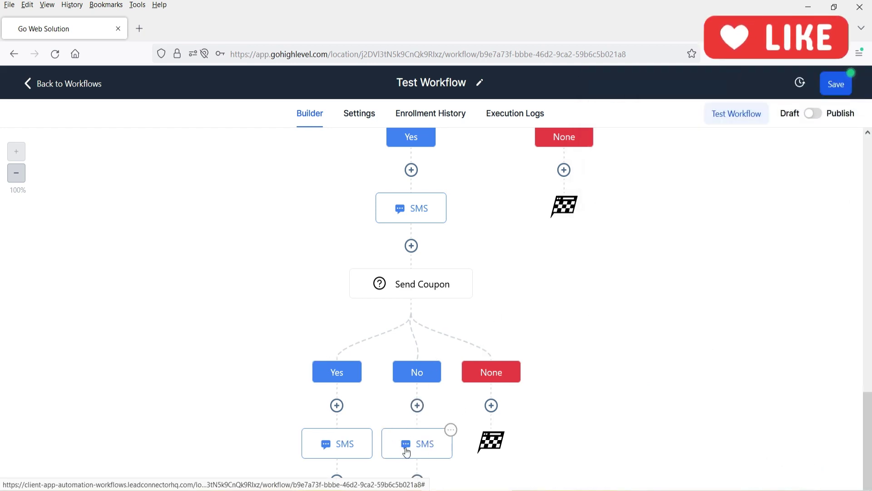
Add a Remove From Workflow action for the current workflow to Send Coupon's None branch, and save the action.
scroll(454, 436, down, 2)
click(491, 329)
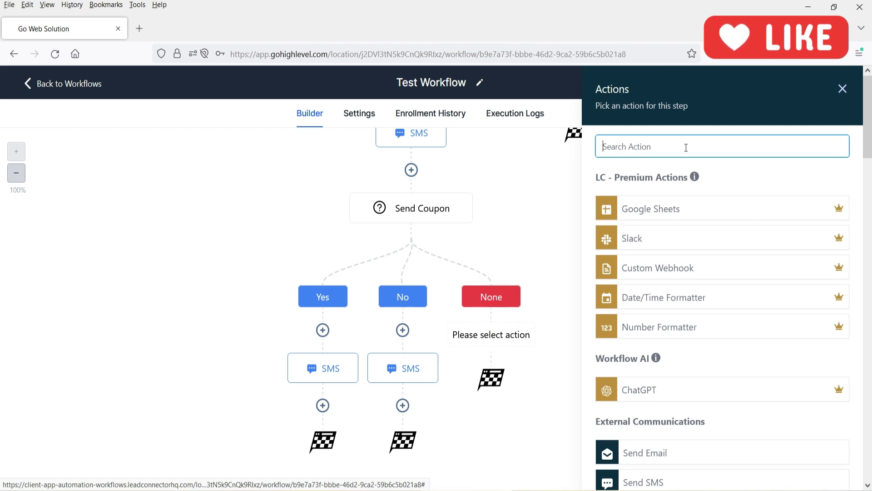
text(work)
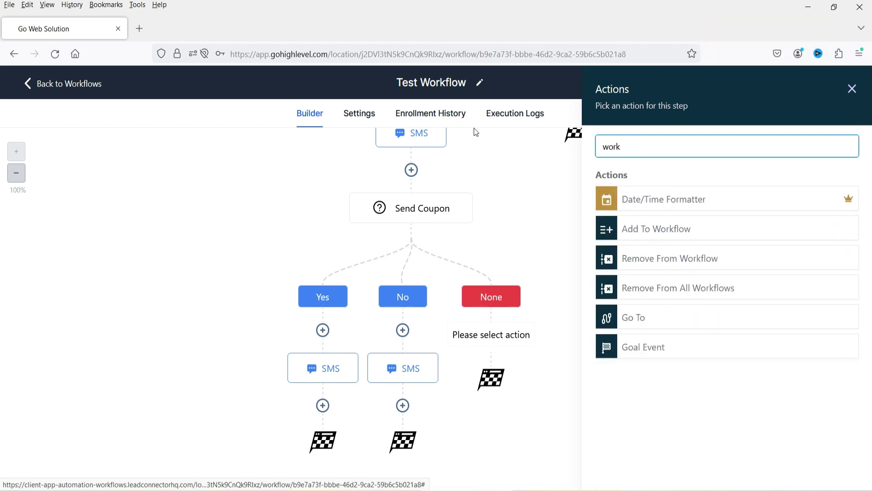
click(689, 266)
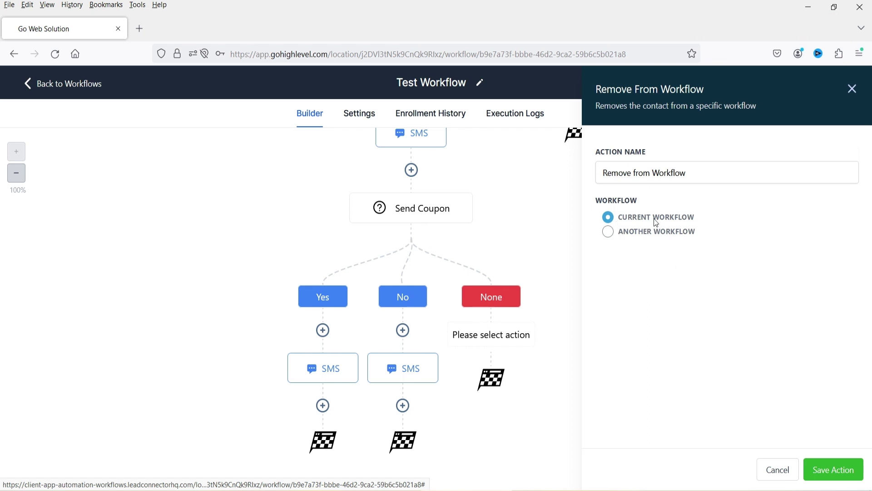
click(833, 469)
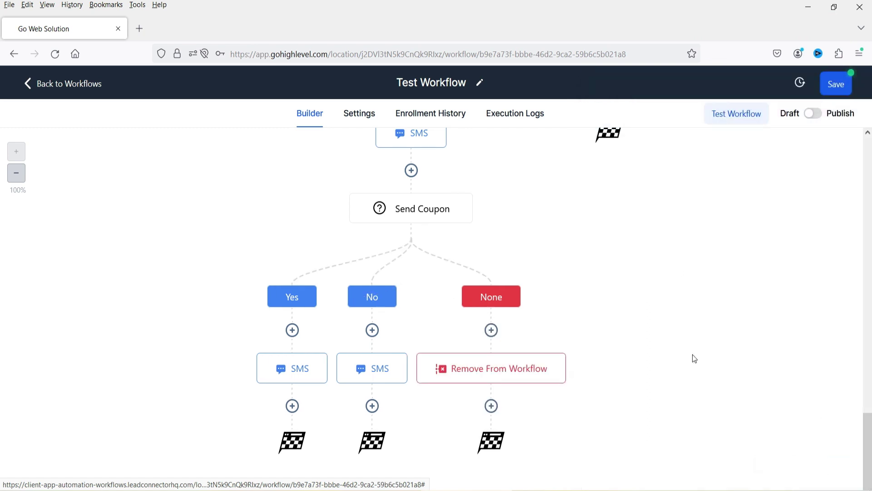
Switch the workflow from Draft to Publish, save it, and return to the workflows list.
scroll(675, 307, up, 10)
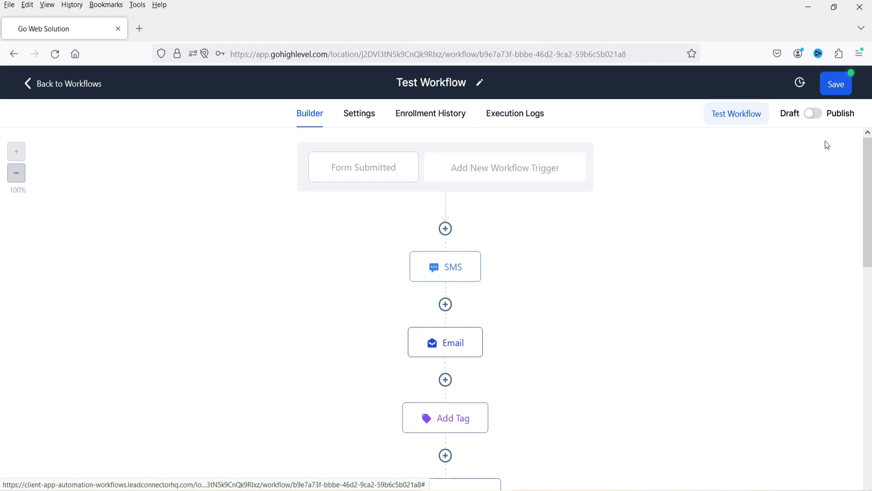
click(812, 113)
click(836, 84)
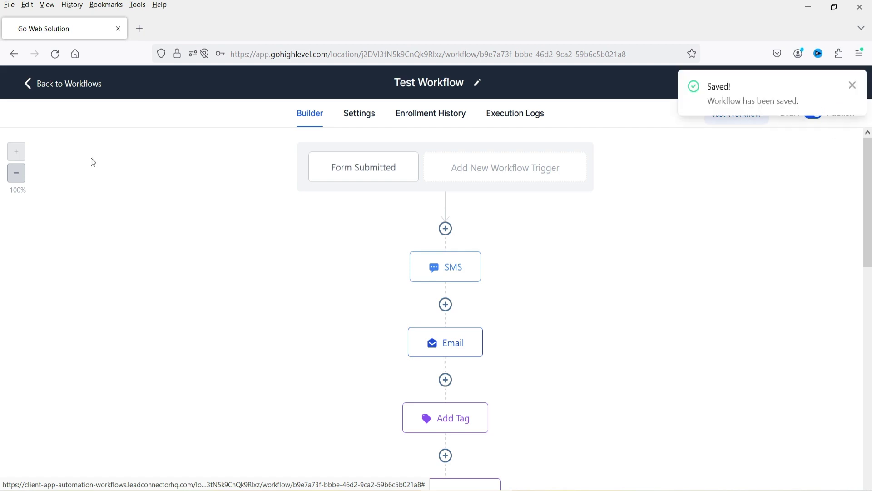
click(76, 86)
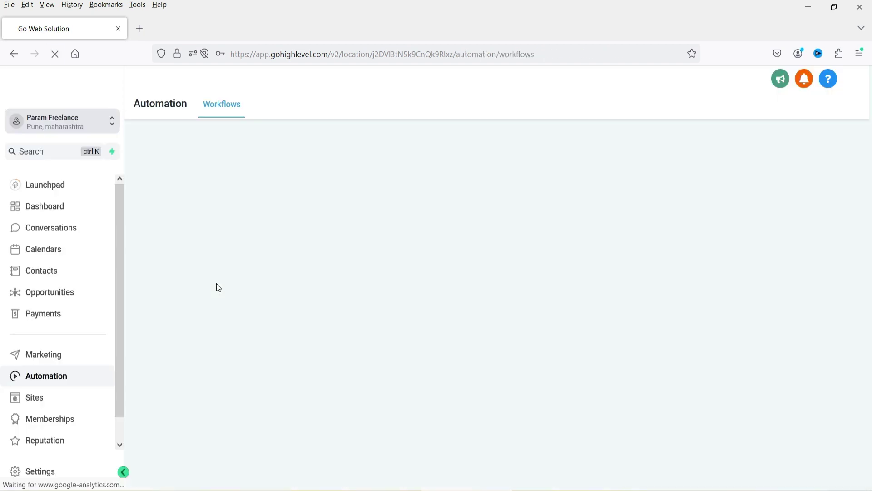